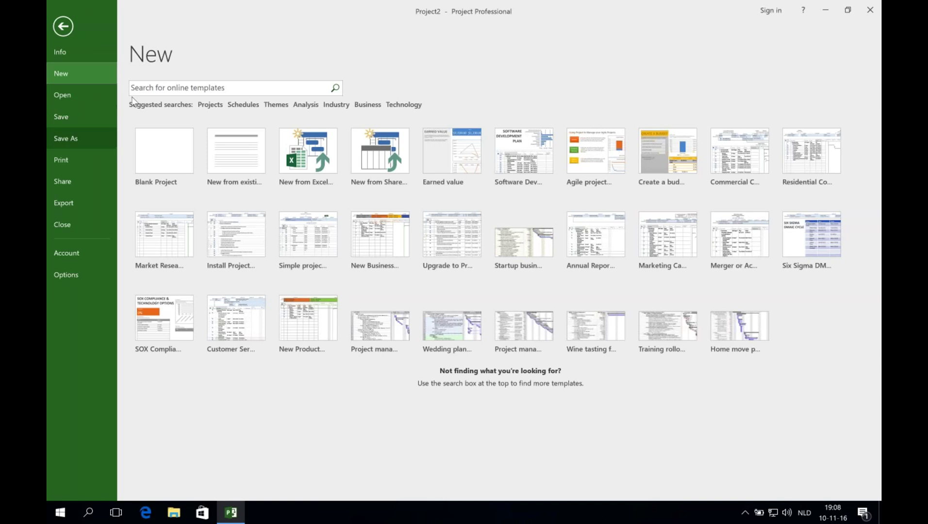
# - Create a blank project and enter two tasks named Task 1 and Task 2
pyautogui.click(160, 149)
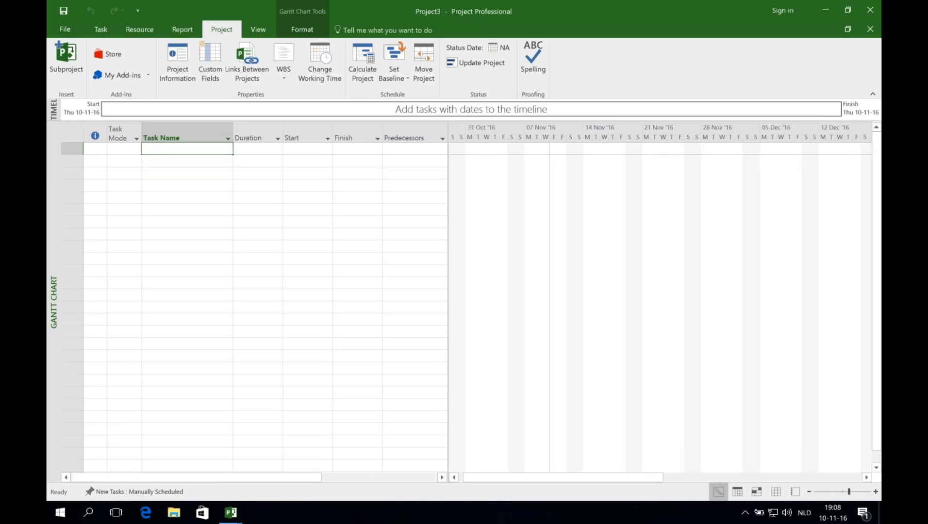
pyautogui.write('Task 1')
pyautogui.press('Return')
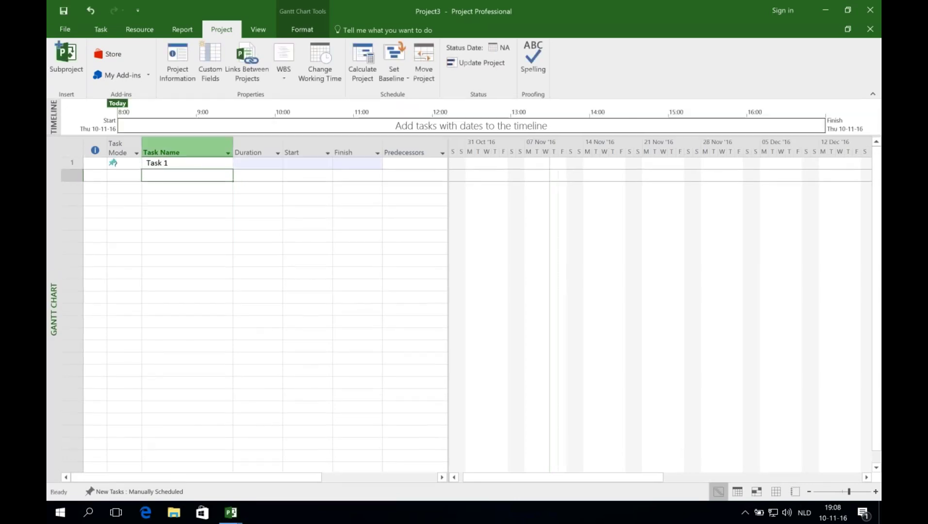
pyautogui.write('Task ')
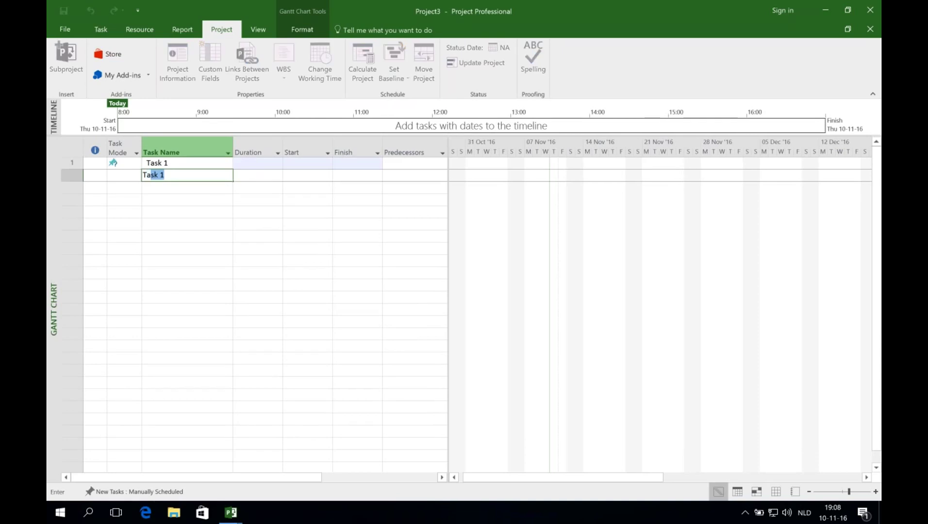
pyautogui.write('2')
pyautogui.press('Return')
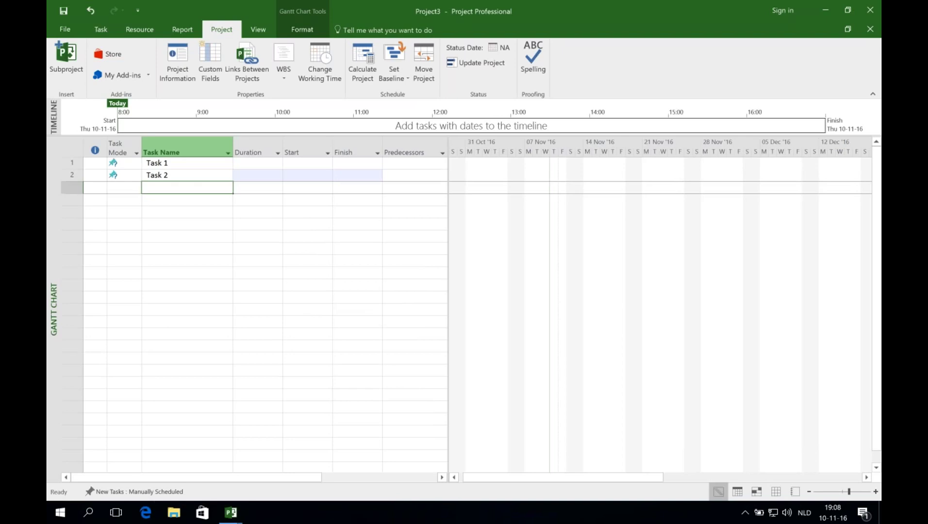
# - Fill the Task 2 name down the Task Name column from row 2 to row 10
pyautogui.click(191, 177)
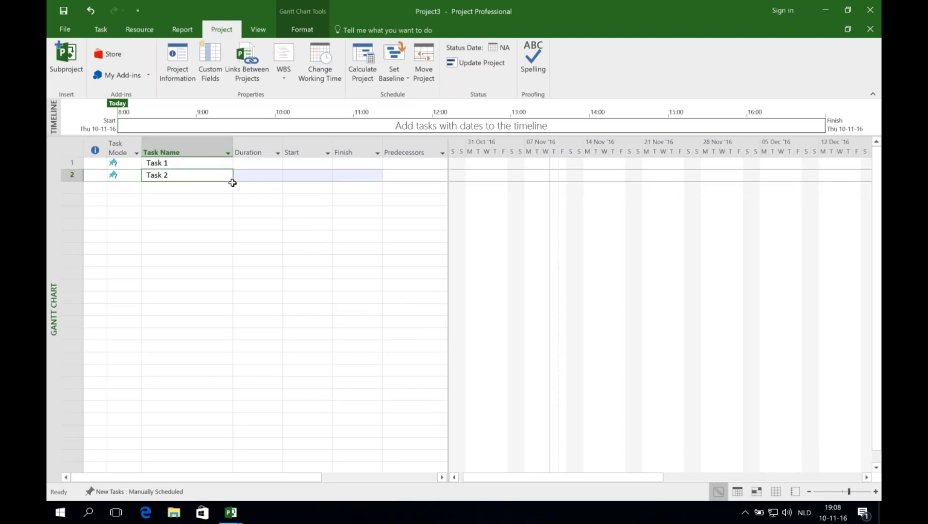
pyautogui.moveTo(232, 183)
pyautogui.mouseDown()
pyautogui.moveTo(232, 267)
pyautogui.moveTo(230, 180)
pyautogui.mouseUp()
pyautogui.moveTo(233, 182); pyautogui.dragTo(224, 279)
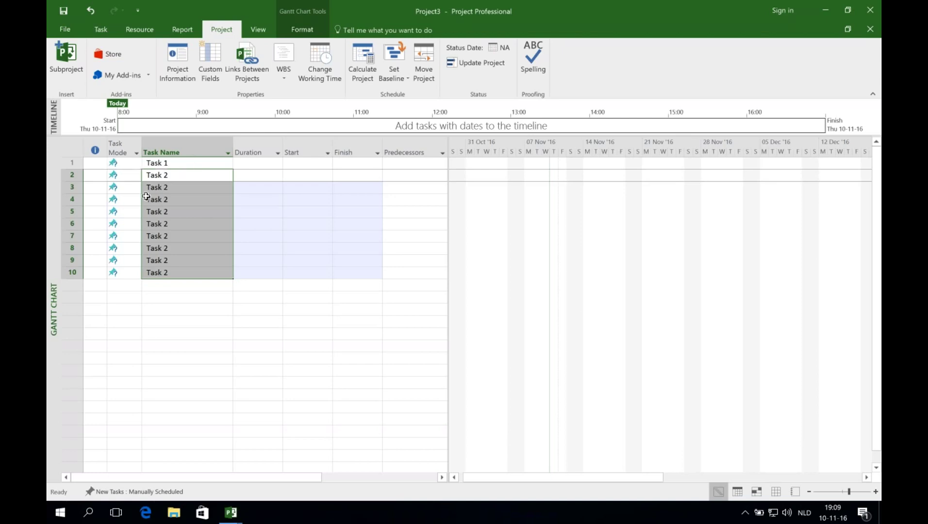
pyautogui.click(119, 175)
pyautogui.click(138, 176)
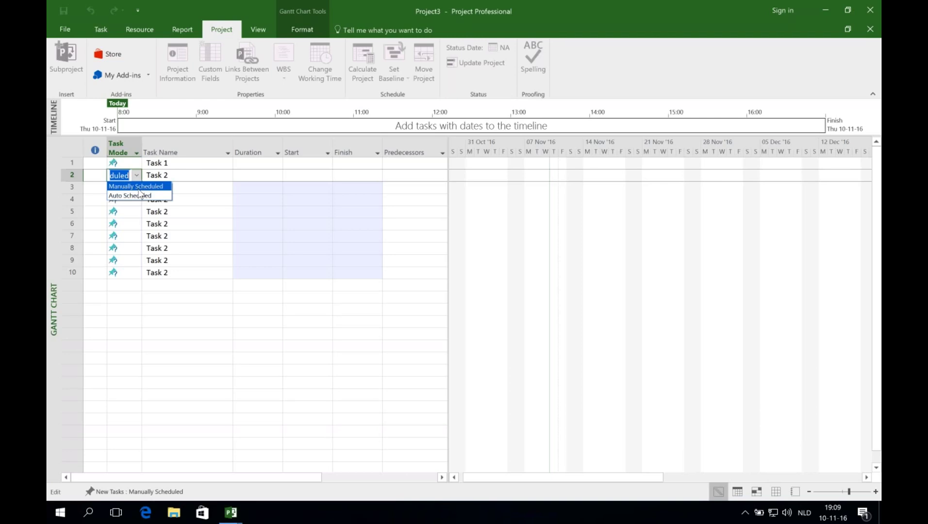
pyautogui.click(102, 225)
# - Switch all ten tasks to Auto Scheduled and make Auto Scheduled the mode for new tasks as well
pyautogui.click(72, 142)
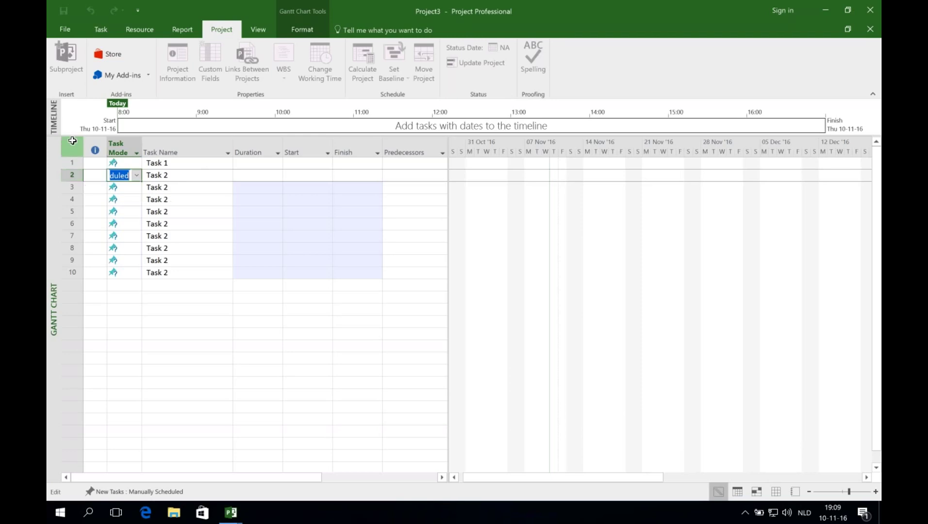
pyautogui.click(107, 30)
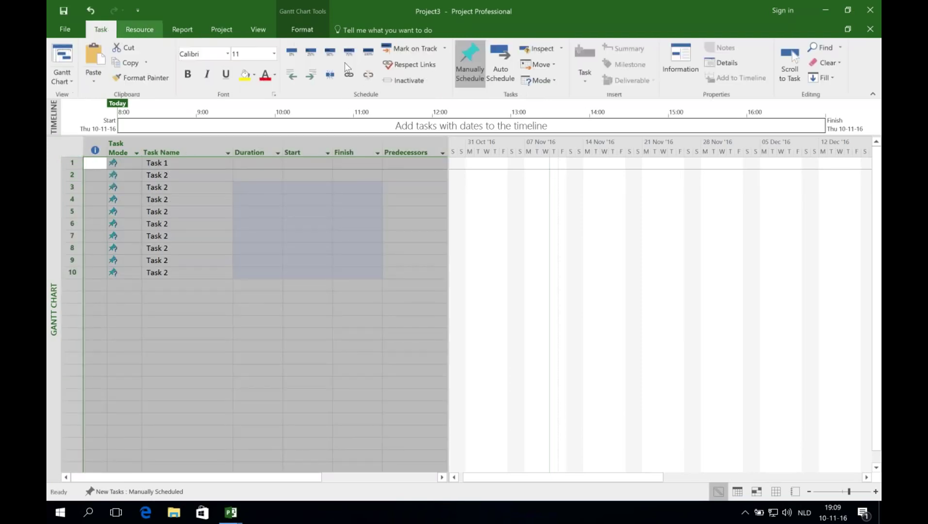
pyautogui.click(508, 72)
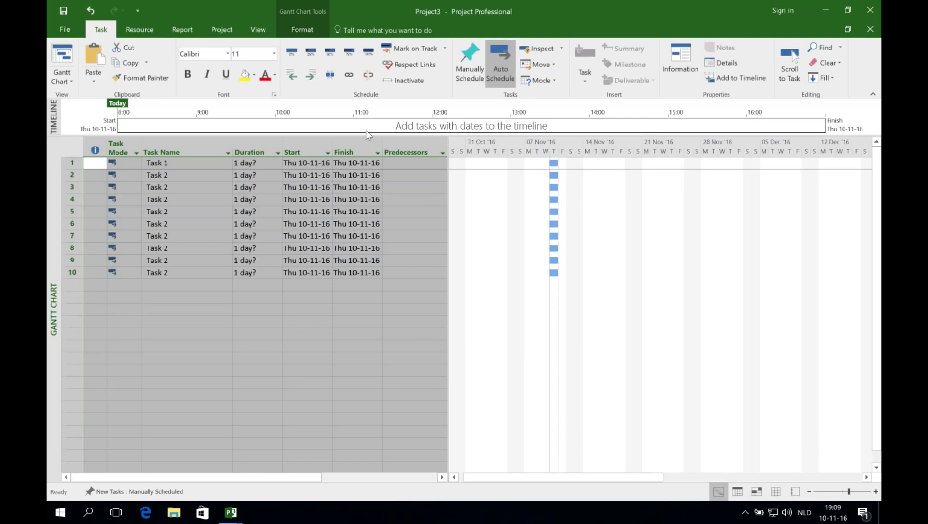
pyautogui.click(132, 492)
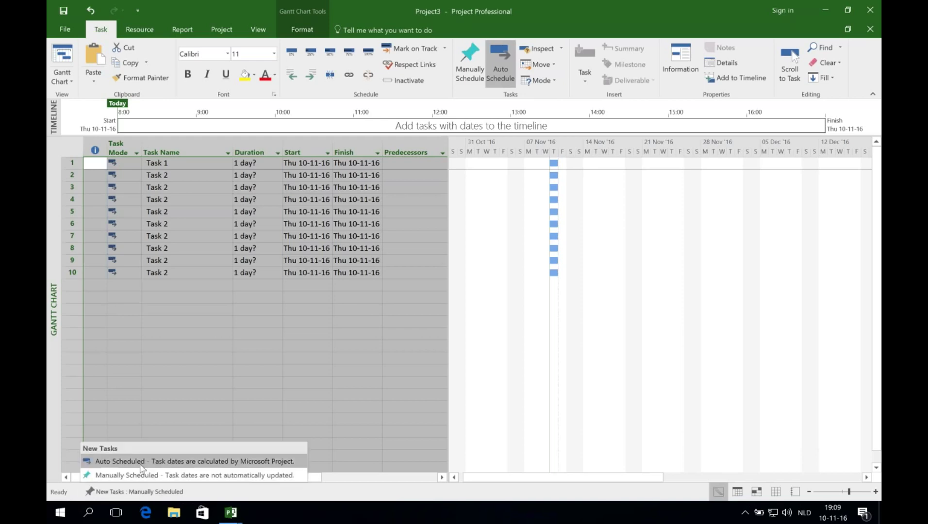
pyautogui.click(142, 466)
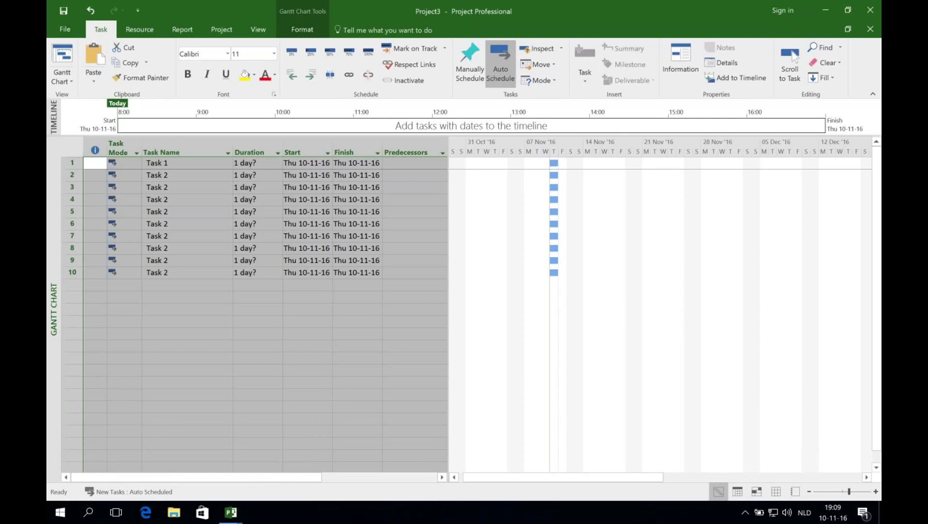
# - Set the durations of the first four tasks to 2, 3, 2 and 3 days
pyautogui.click(171, 162)
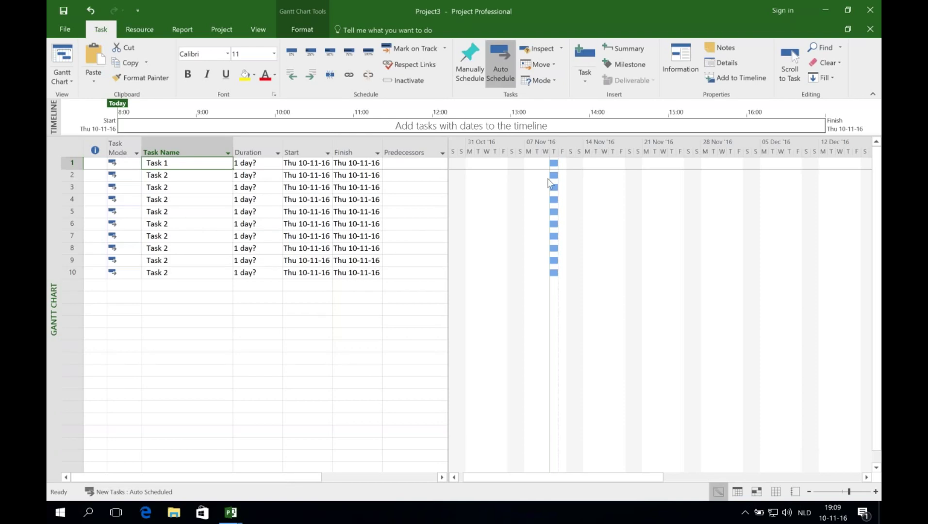
pyautogui.moveTo(557, 165)
pyautogui.click(248, 168)
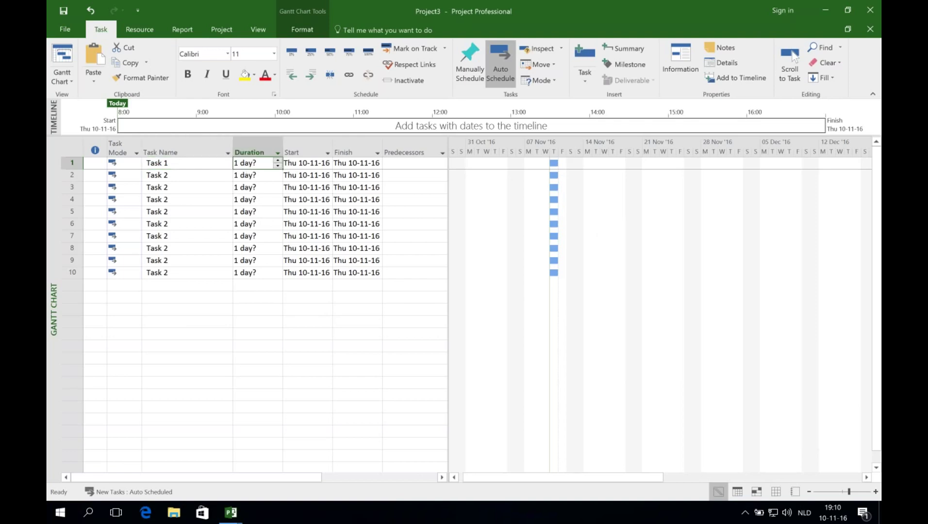
pyautogui.write('2')
pyautogui.press('Return')
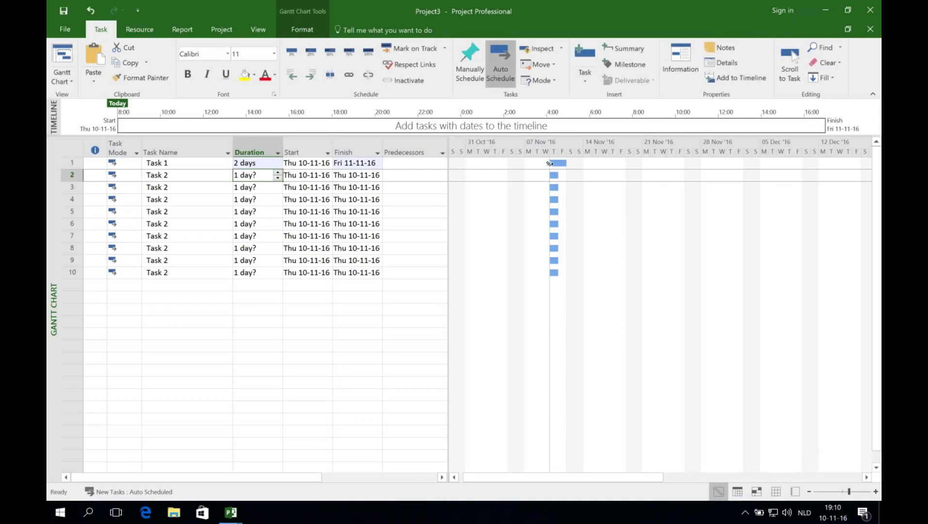
pyautogui.write('3')
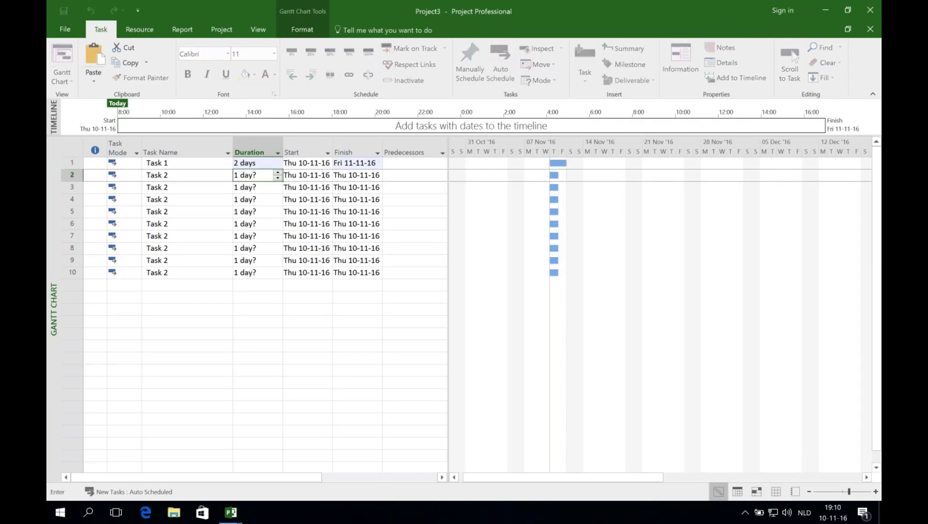
pyautogui.press('Return')
pyautogui.write('2')
pyautogui.press('Return')
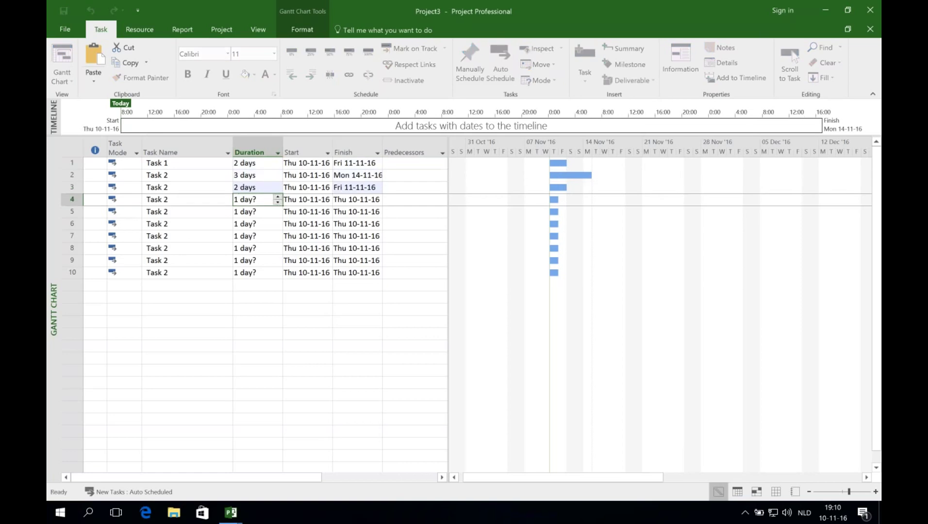
pyautogui.write('3')
pyautogui.press('Return')
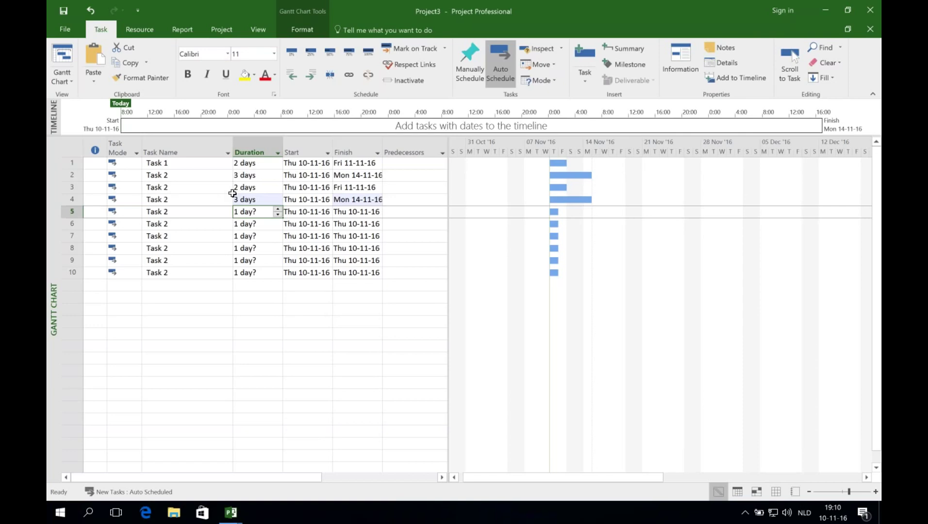
# - Link all ten tasks in sequence and make the last one a milestone with a duration of 0 days
pyautogui.moveTo(216, 167); pyautogui.dragTo(201, 272)
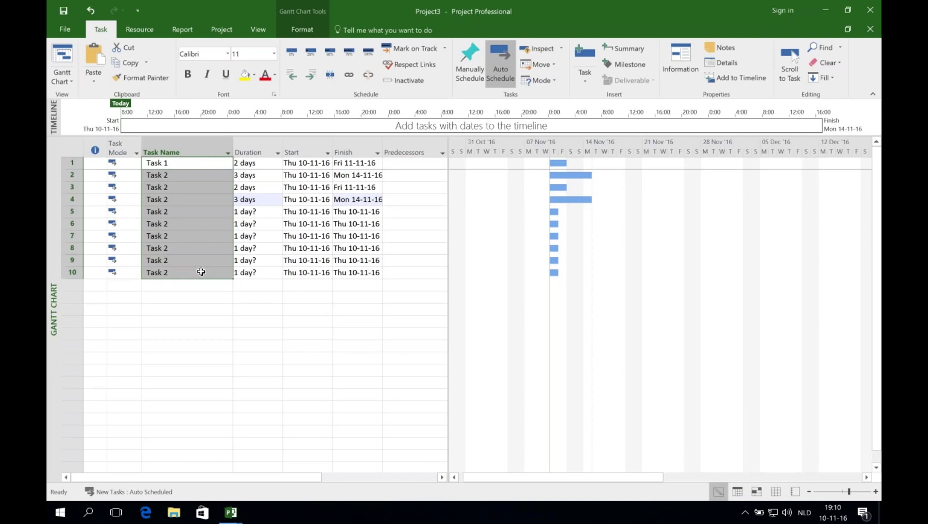
pyautogui.click(350, 75)
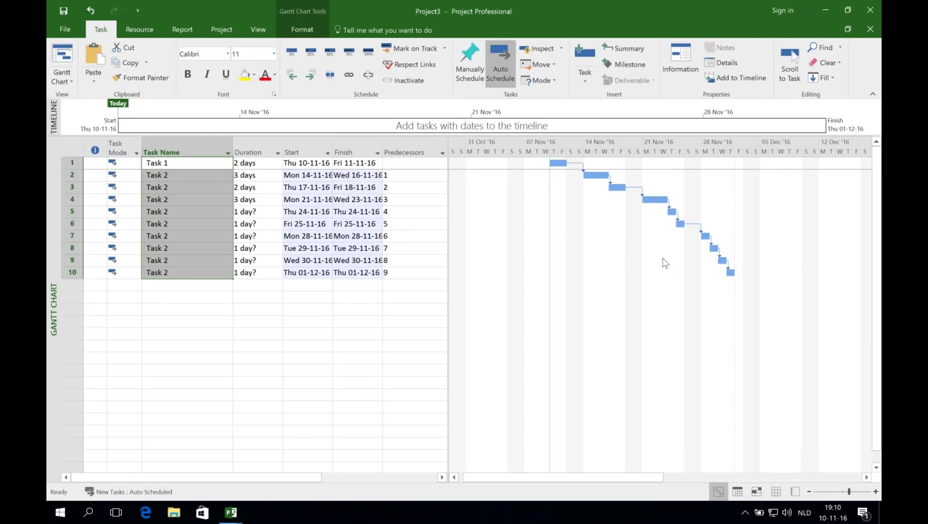
pyautogui.moveTo(731, 272)
pyautogui.click(259, 272)
pyautogui.click(278, 276)
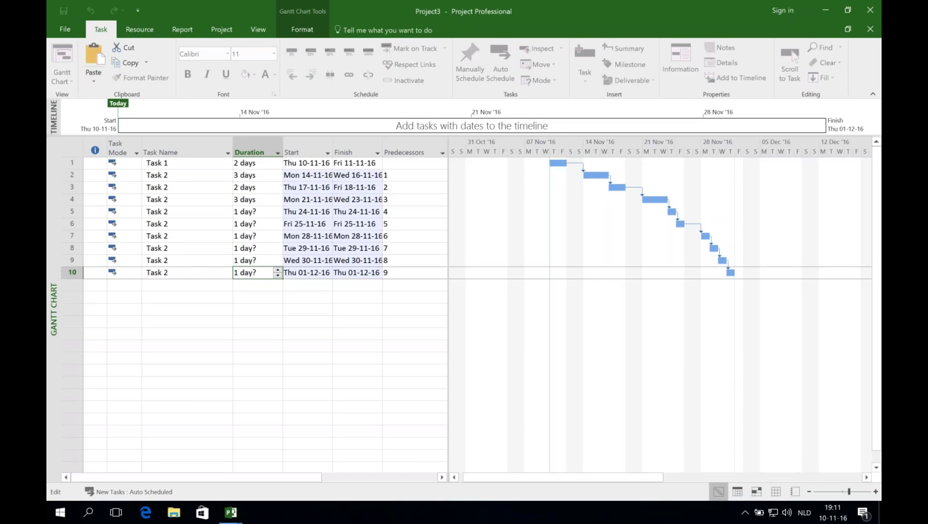
pyautogui.click(206, 274)
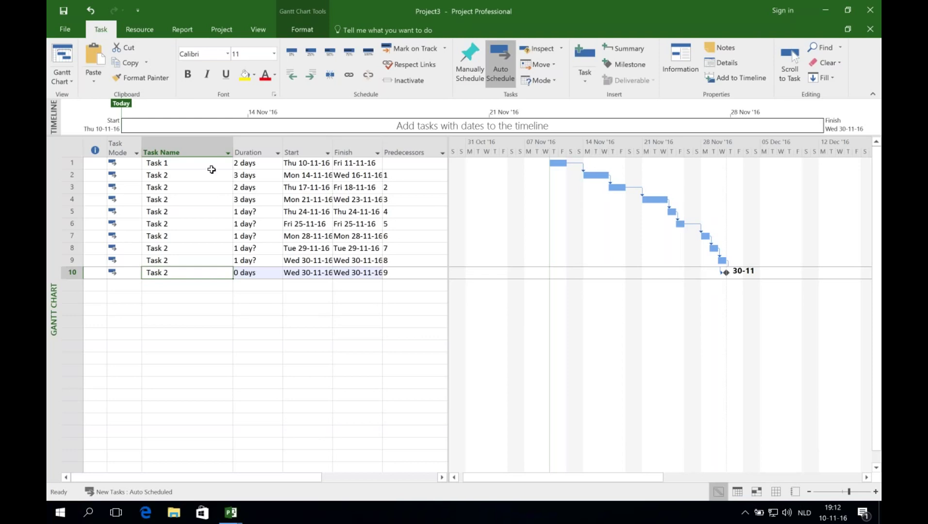
# - Set the duration of the task in row 3 to 4 days
pyautogui.click(243, 188)
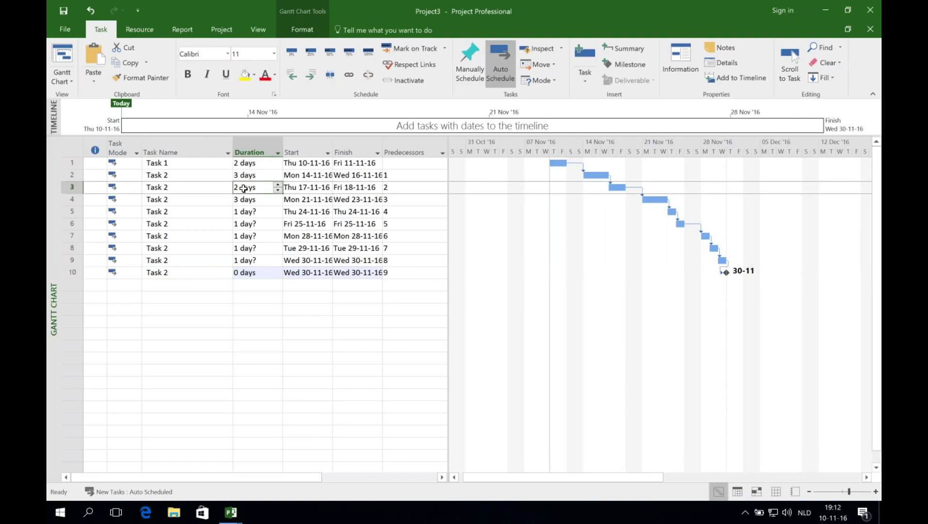
pyautogui.write('4')
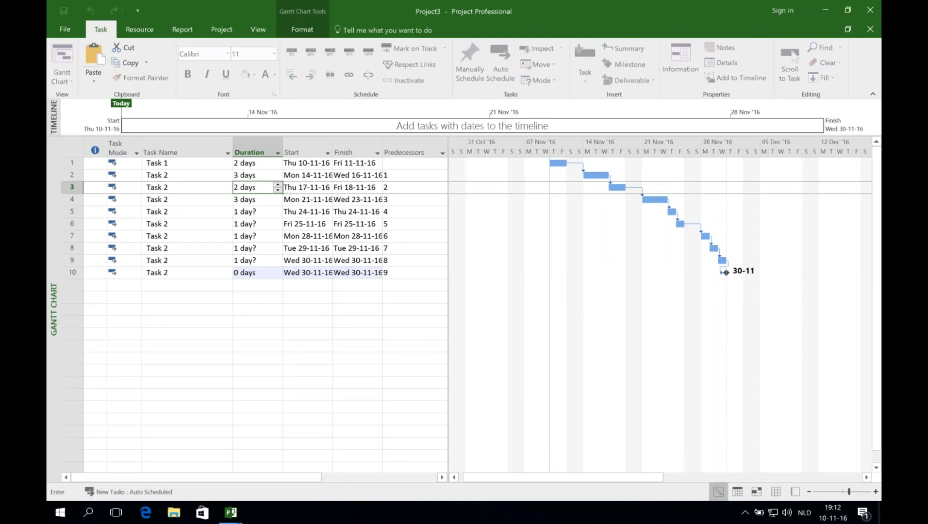
pyautogui.press('Return')
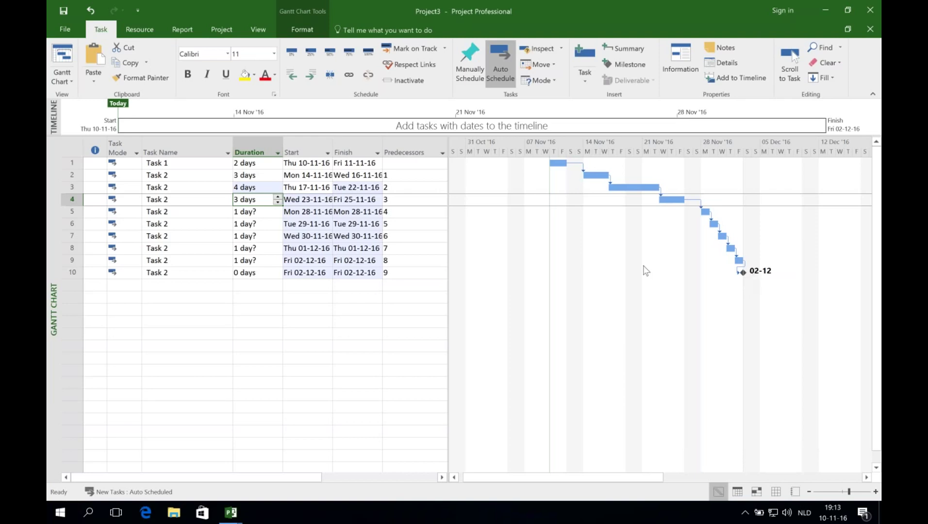
# - Give the milestone in row 10 a deadline of Fri 09-12-16
pyautogui.doubleClick(203, 270)
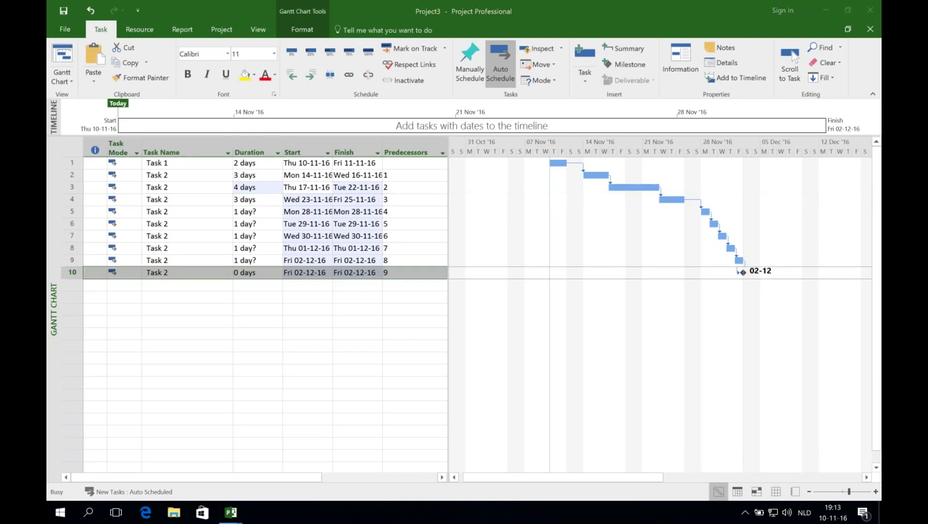
pyautogui.click(412, 154)
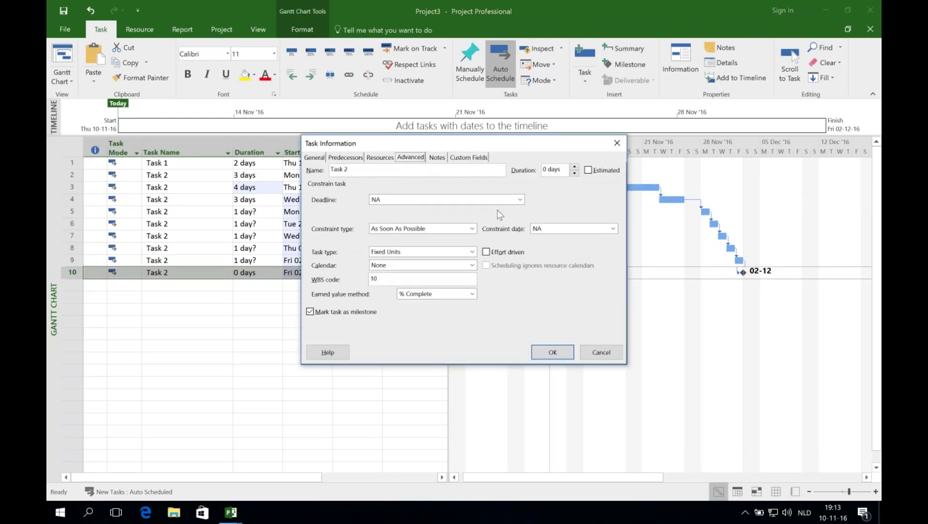
pyautogui.click(520, 199)
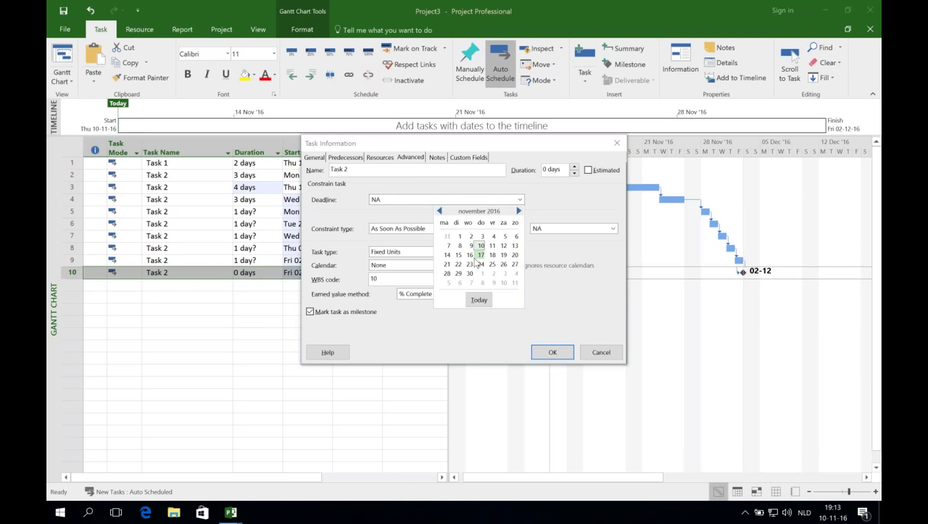
pyautogui.click(493, 283)
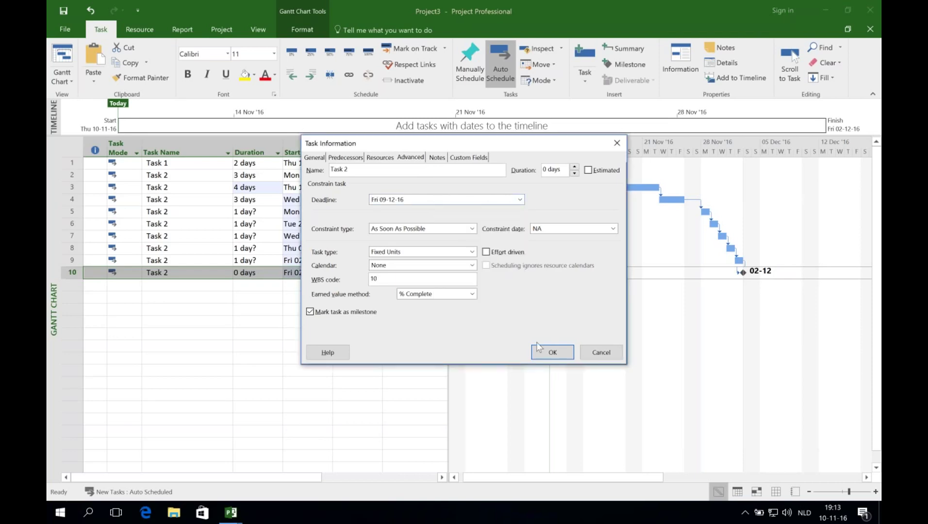
pyautogui.click(546, 352)
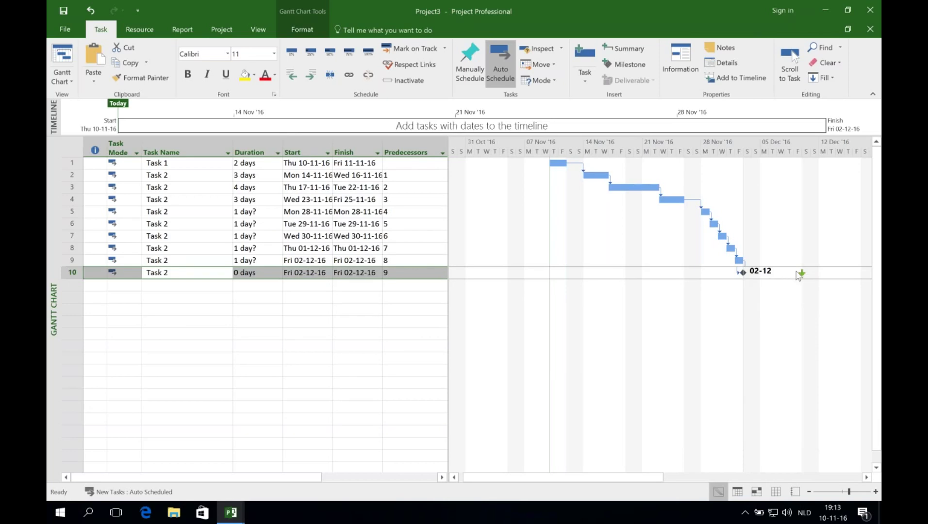
# - Try a 10-day duration on the task in row 6 to test the milestone's deadline indicator, and undo it
pyautogui.click(262, 223)
pyautogui.write('10')
pyautogui.press('Return')
pyautogui.moveTo(89, 271)
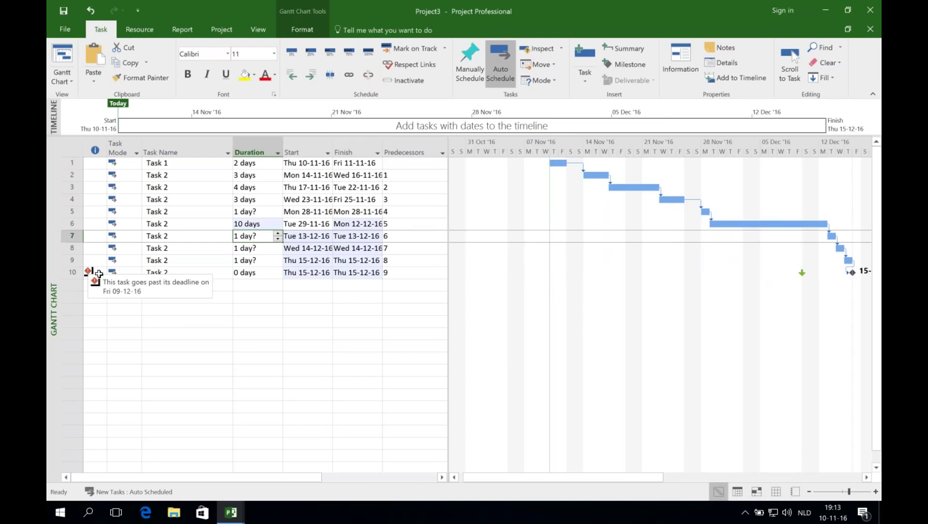
pyautogui.click(91, 11)
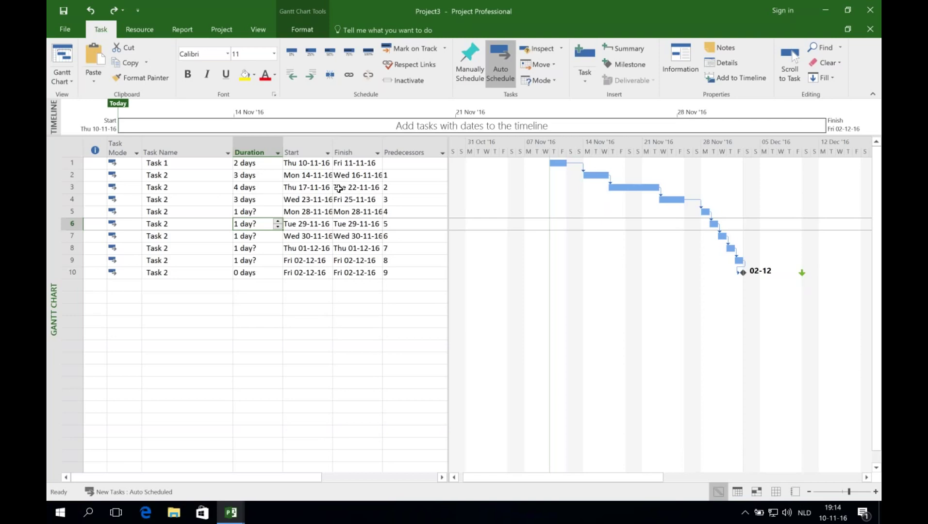
# - Insert a Cost column before the Start column in the task table
pyautogui.rightClick(301, 148)
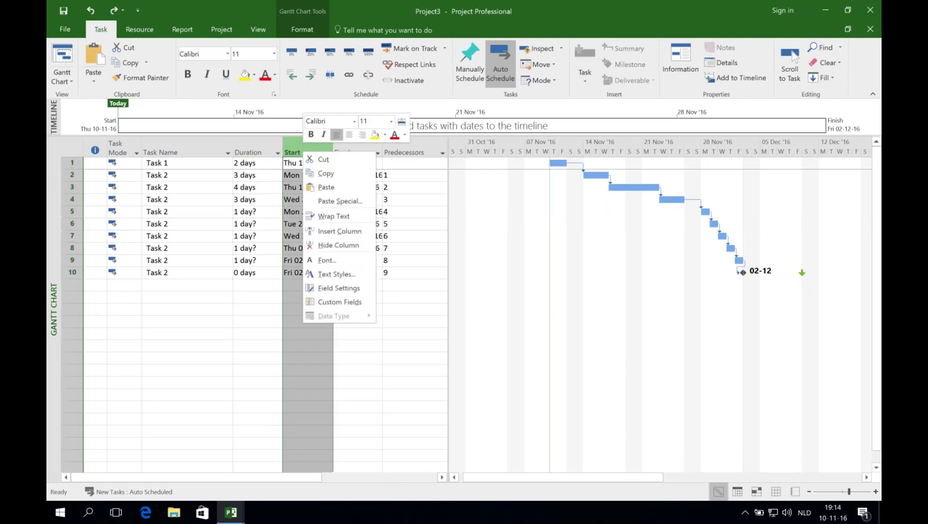
pyautogui.click(340, 232)
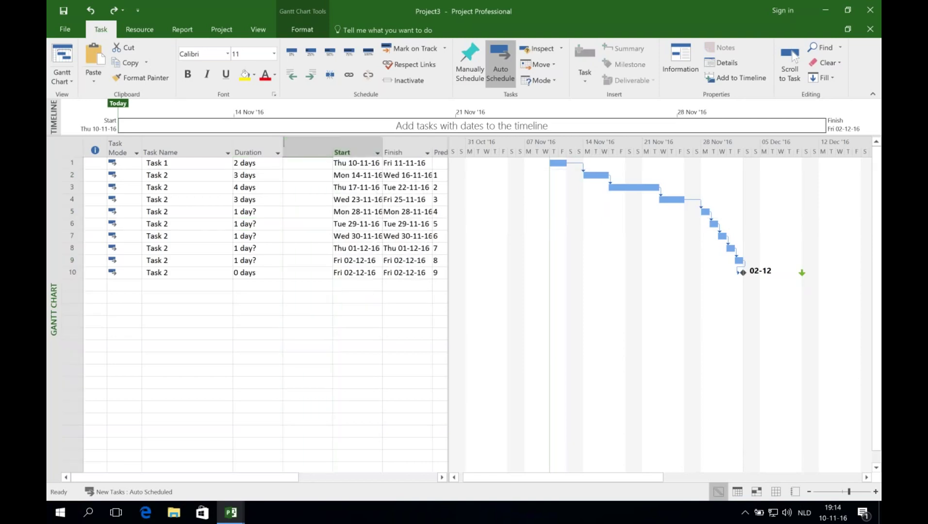
pyautogui.write('co')
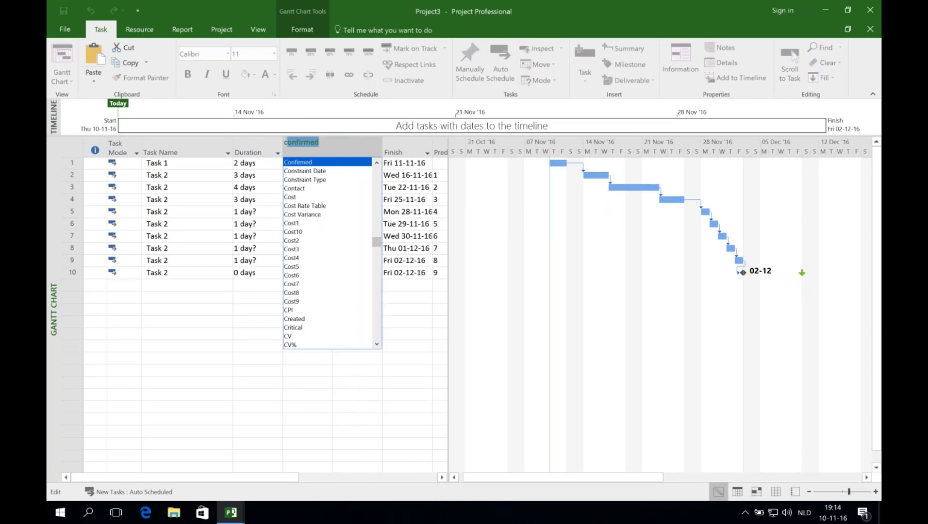
pyautogui.write('st')
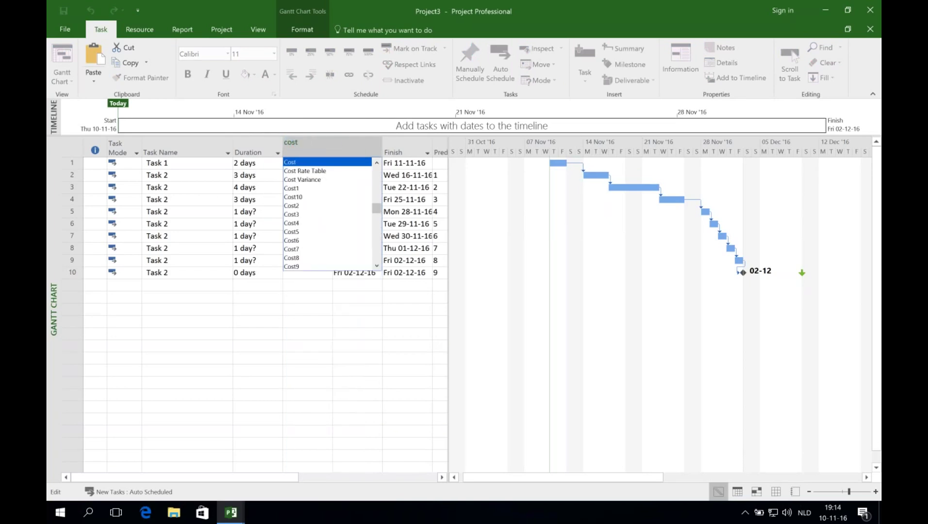
pyautogui.press('Return')
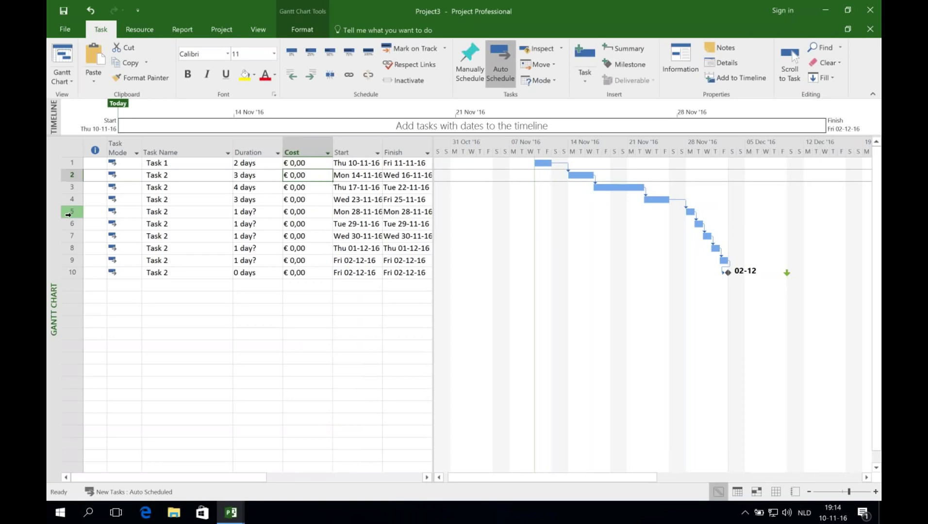
# - Insert a new task above the task in row 5 and name it "extra task"
pyautogui.rightClick(68, 214)
pyautogui.click(97, 296)
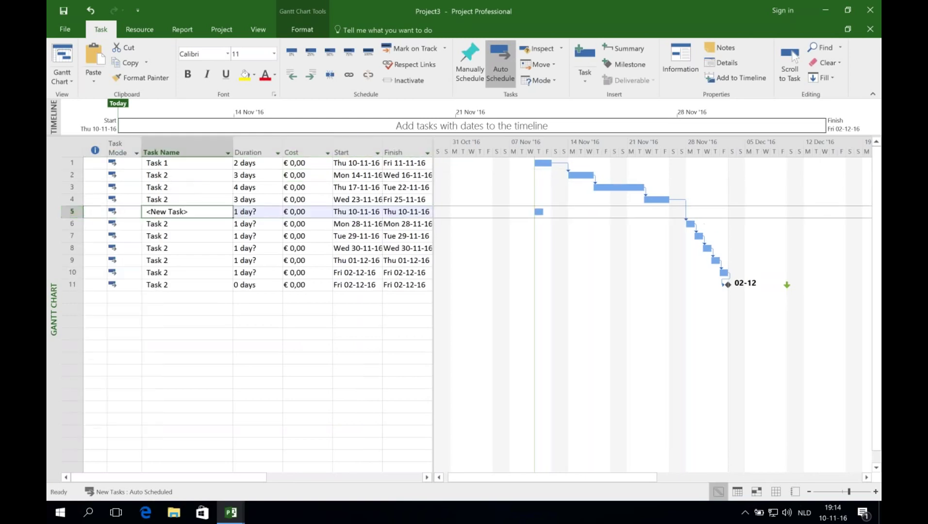
pyautogui.write('extra task')
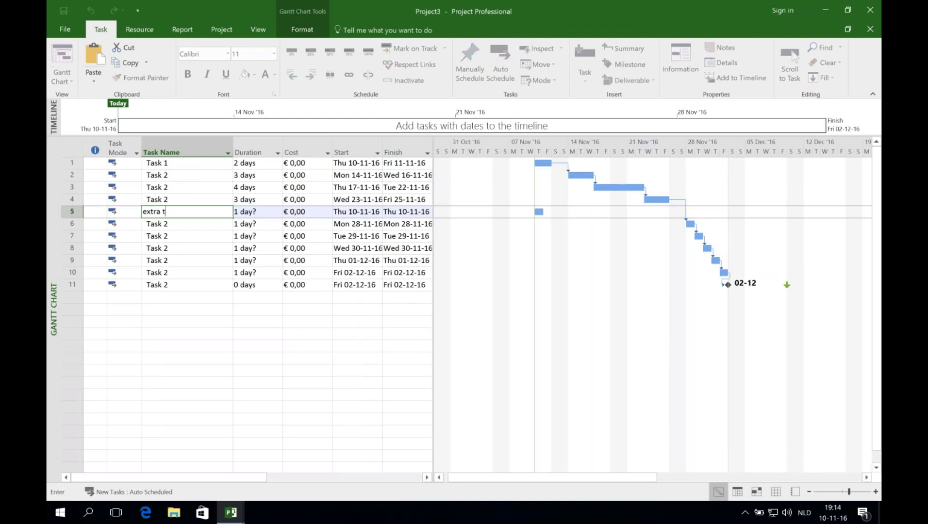
pyautogui.press('Return')
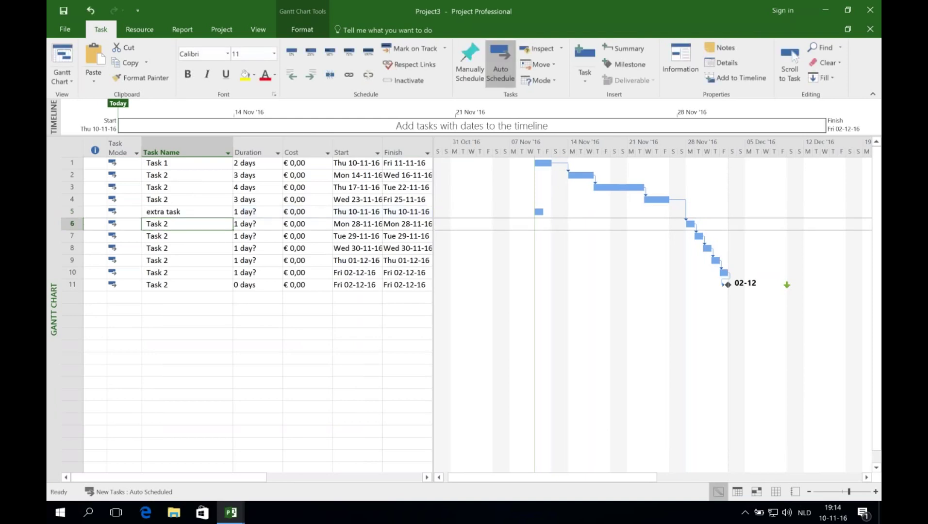
# - Group the first four tasks under a new summary task named "Product 1"
pyautogui.moveTo(203, 162); pyautogui.dragTo(197, 201)
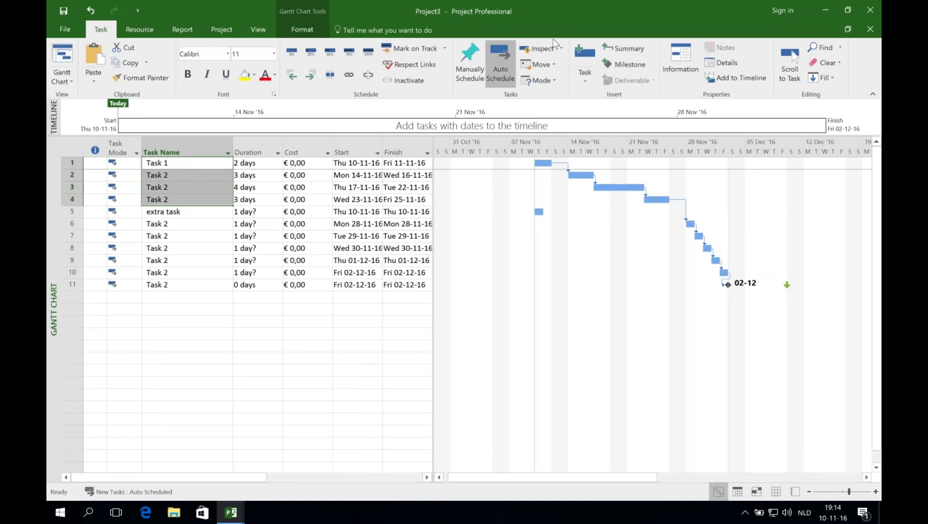
pyautogui.click(622, 48)
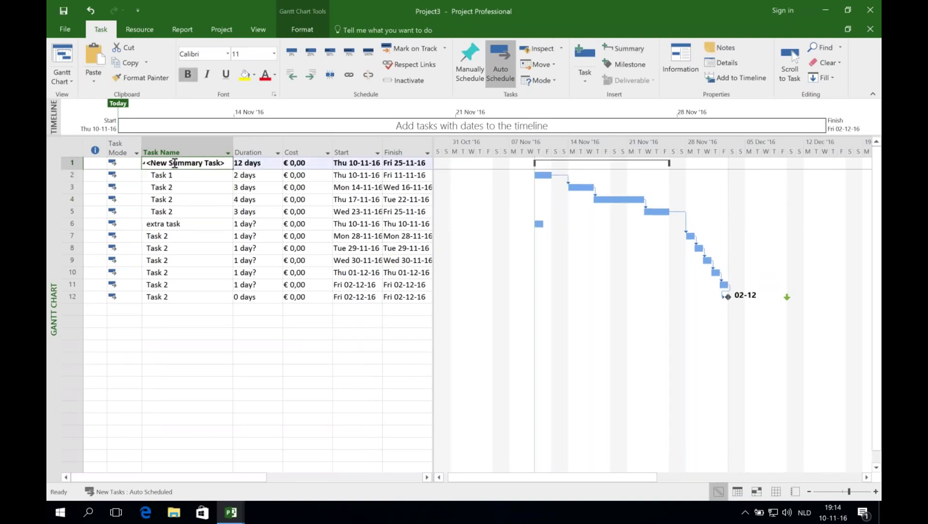
pyautogui.write('P')
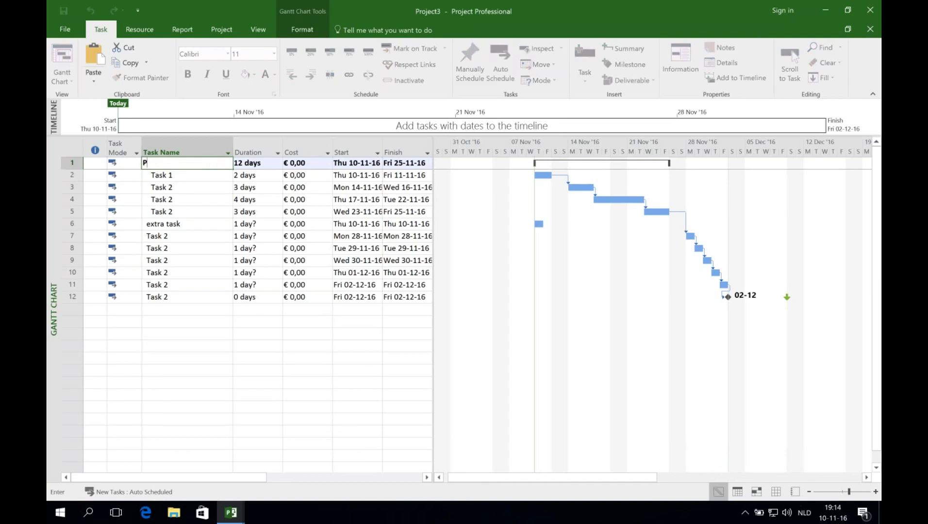
pyautogui.write('roduct 1')
pyautogui.press('Return')
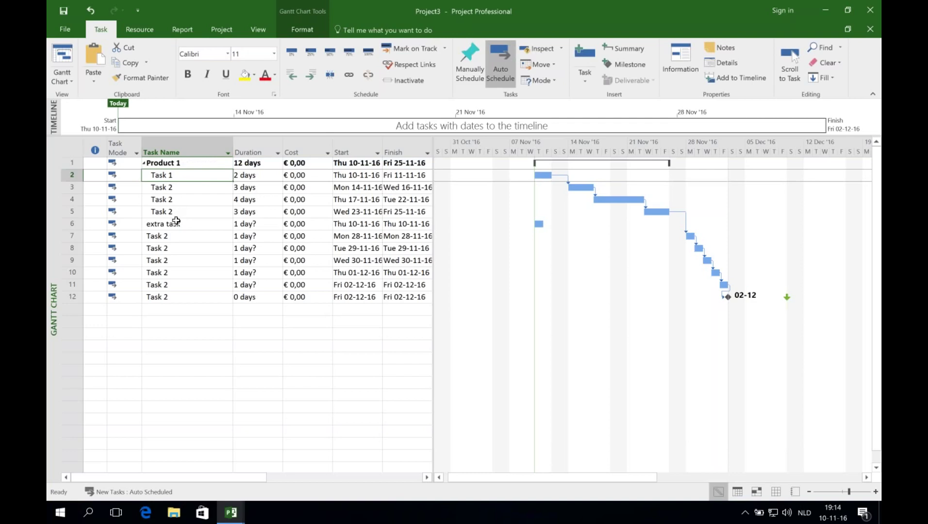
# - Group the extra task and all tasks below it under a new summary task named "Product 2"
pyautogui.moveTo(175, 221); pyautogui.dragTo(166, 294)
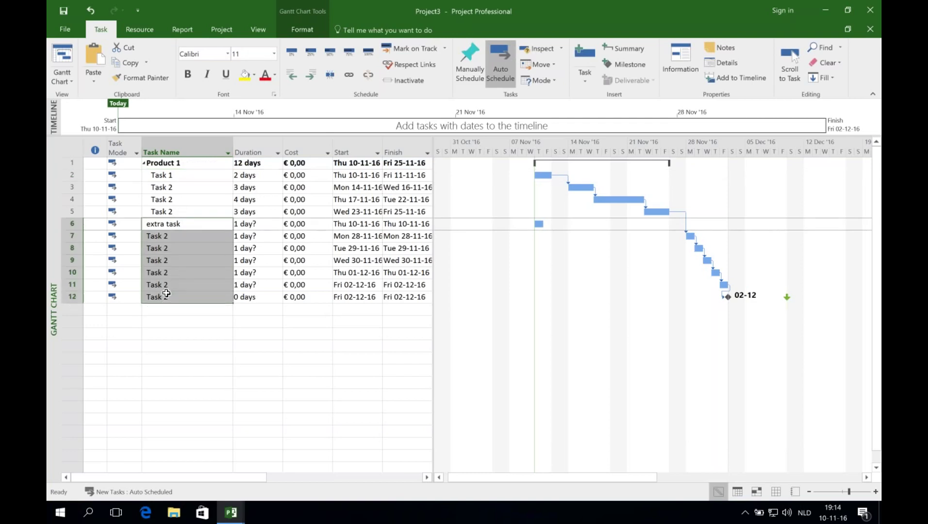
pyautogui.click(625, 49)
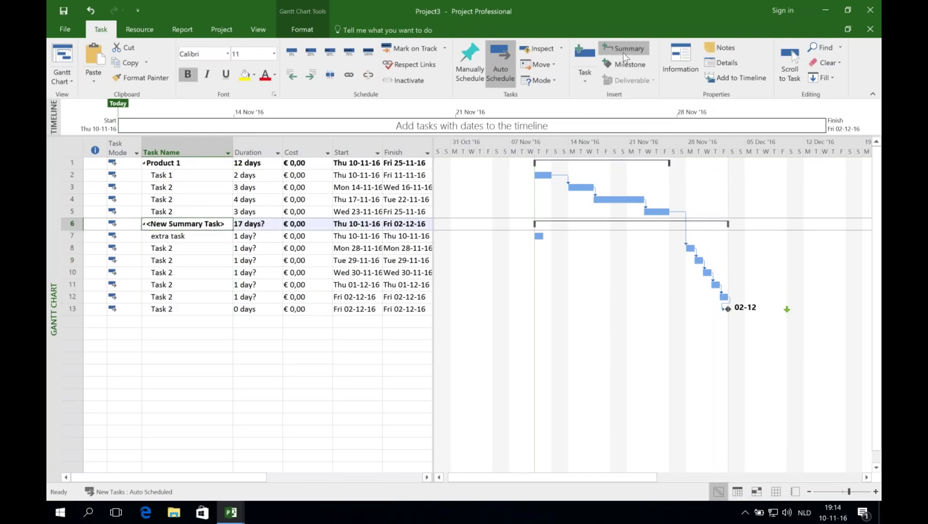
pyautogui.write('Product 2')
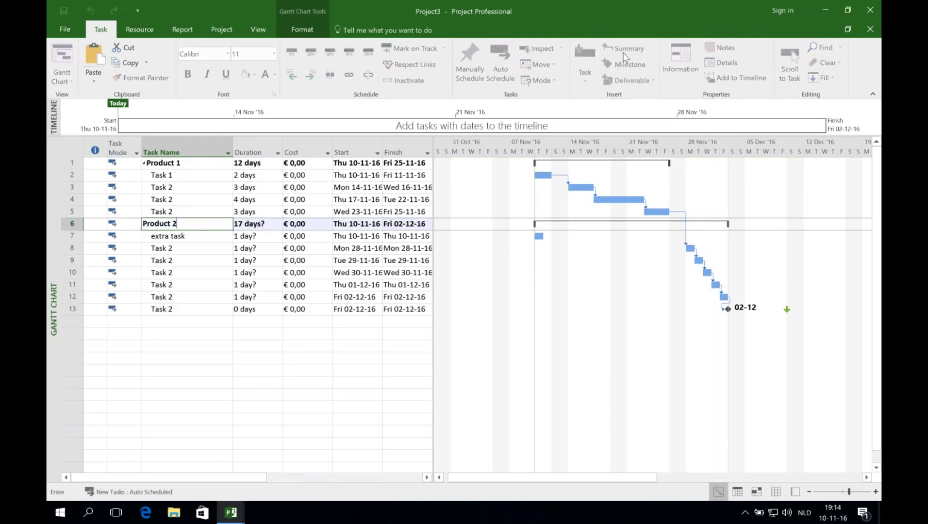
pyautogui.press('Return')
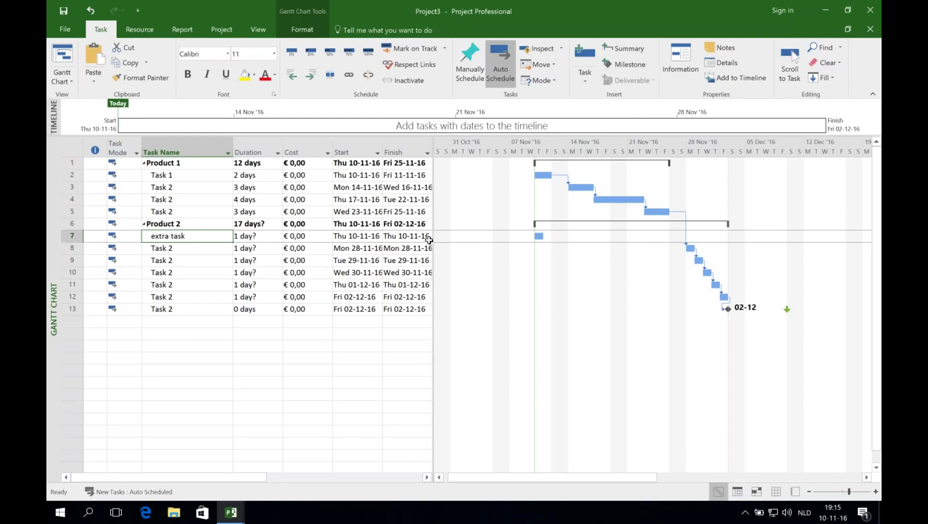
# - Set the extra task's duration to 10 days and widen the task table to include the Predecessors column
pyautogui.moveTo(538, 237)
pyautogui.click(257, 238)
pyautogui.write('10')
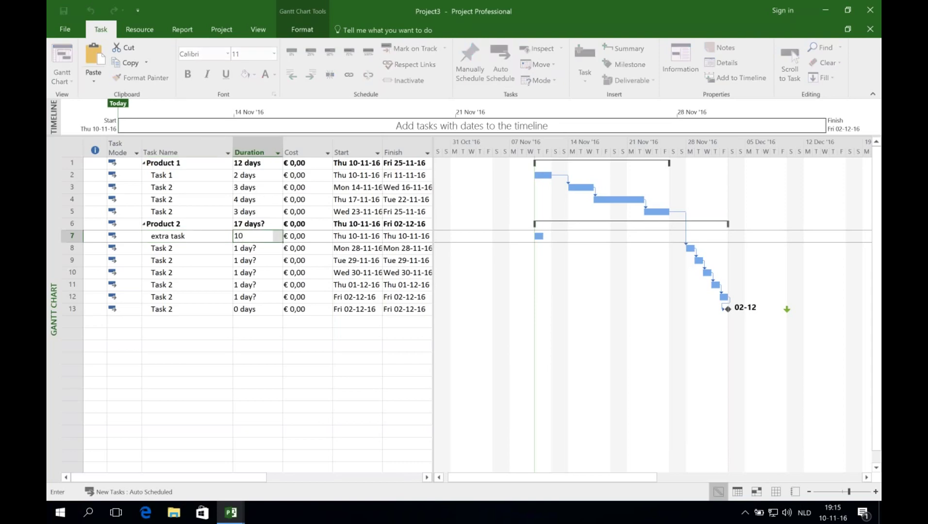
pyautogui.press('Return')
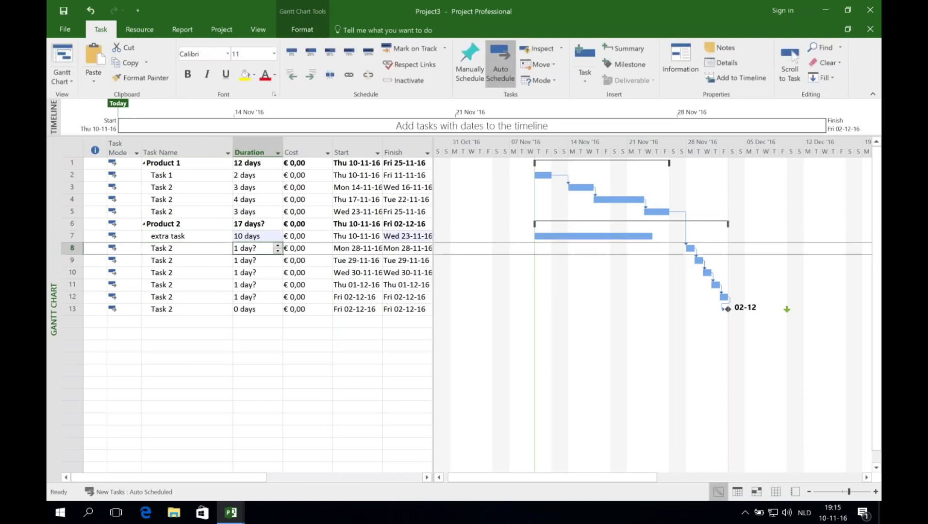
pyautogui.moveTo(648, 235)
pyautogui.moveTo(728, 309)
pyautogui.moveTo(436, 241); pyautogui.dragTo(533, 237)
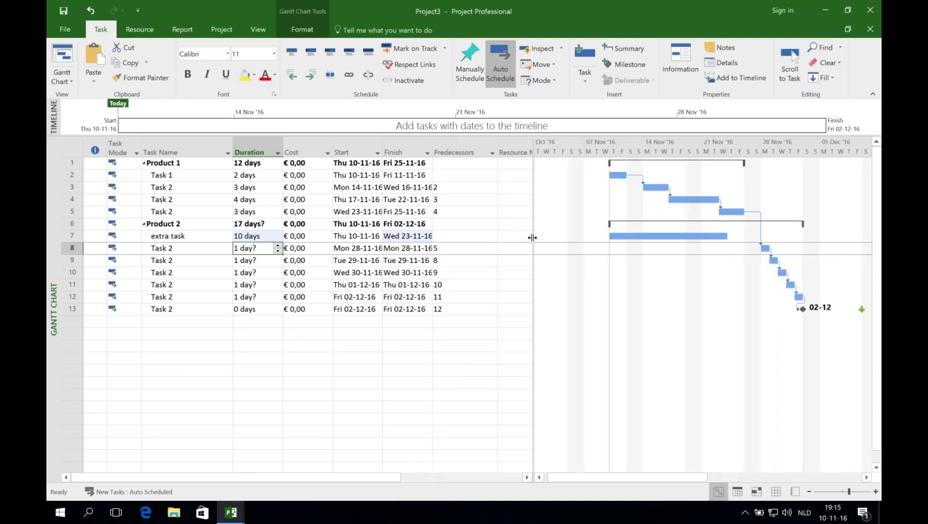
# - Look through the list of fields available for a new column before Cost, without adding one
pyautogui.rightClick(307, 151)
pyautogui.click(338, 233)
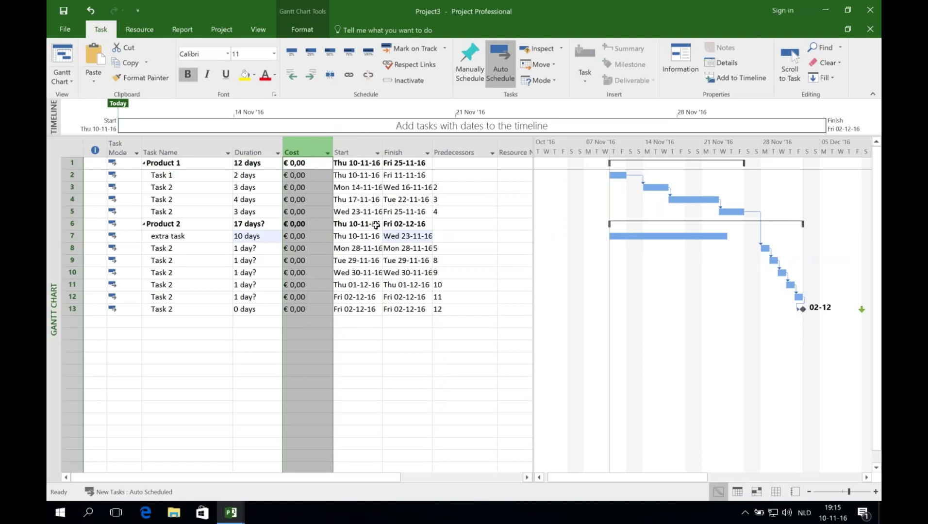
pyautogui.moveTo(355, 188); pyautogui.dragTo(351, 469)
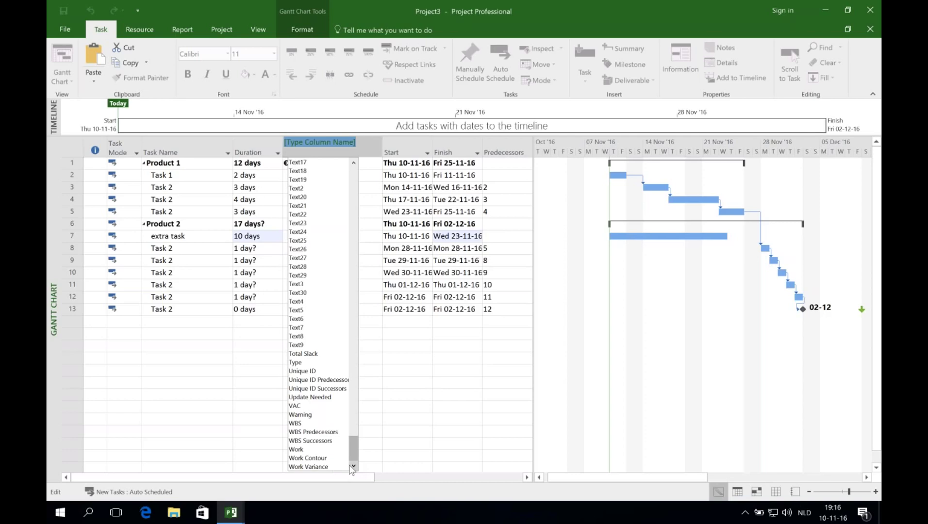
pyautogui.click(407, 358)
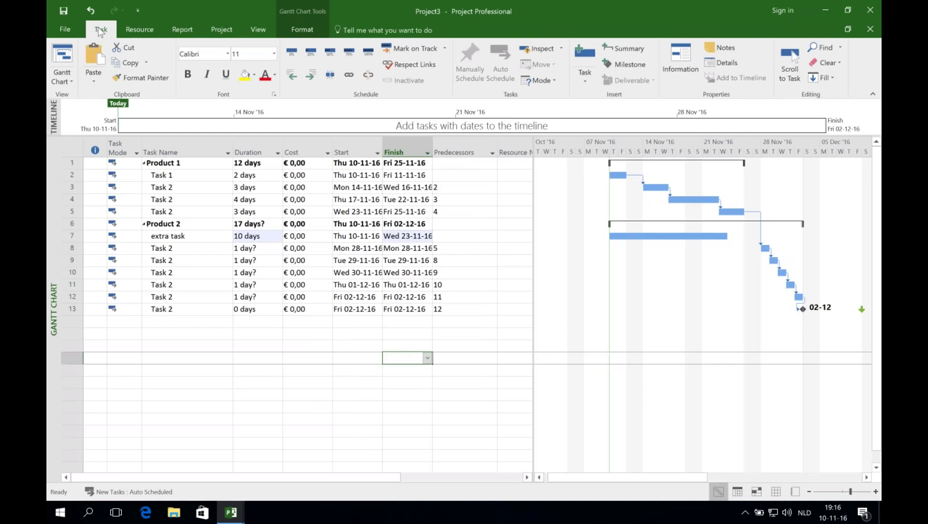
pyautogui.click(139, 29)
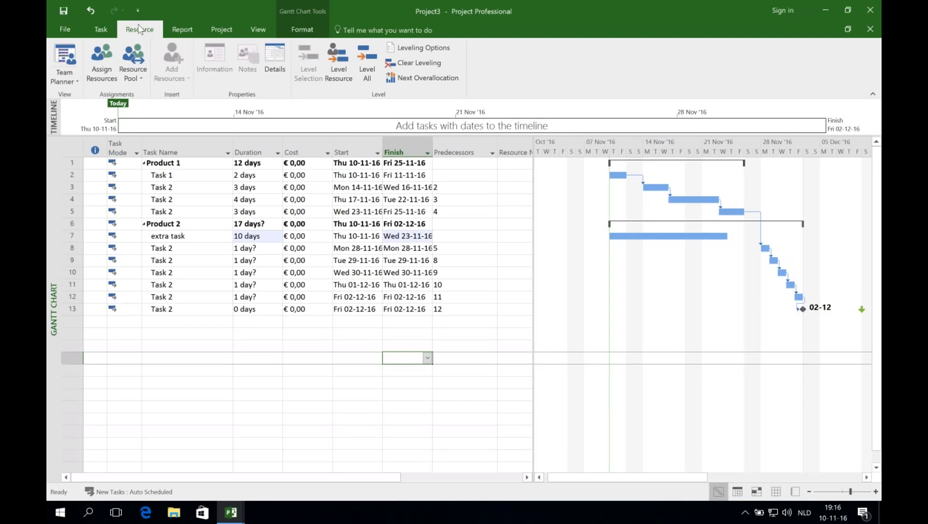
pyautogui.click(183, 31)
pyautogui.click(220, 31)
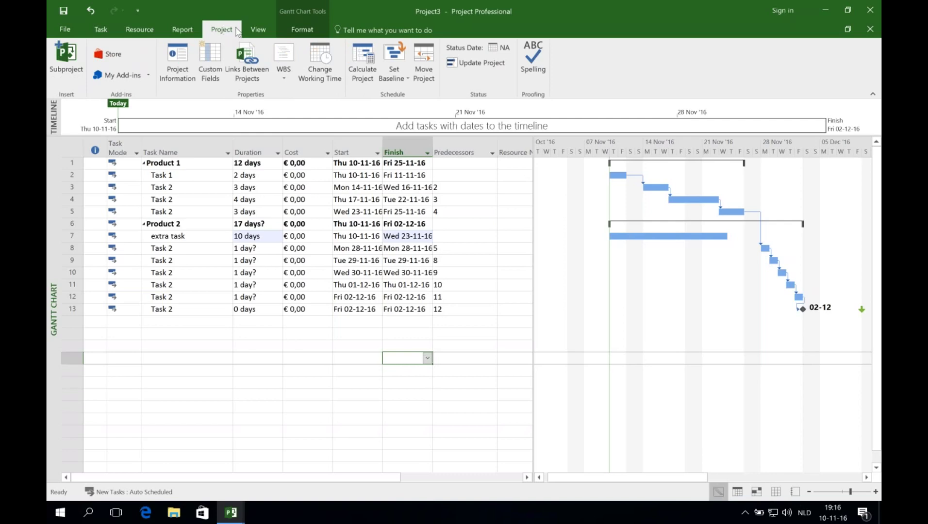
# - View the project in Task Usage, Team Planner, Resource Usage, Resource Sheet and Calendar, and return to the Gantt Chart
pyautogui.click(257, 29)
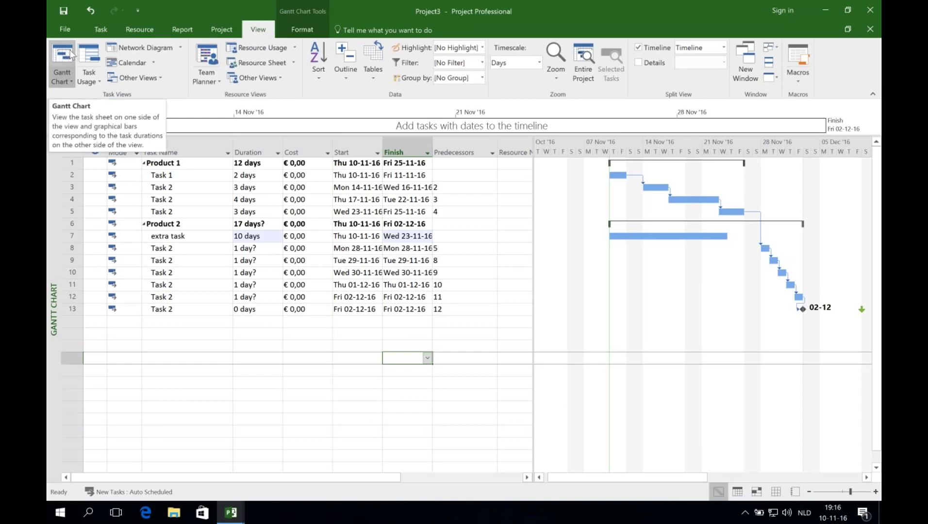
pyautogui.click(94, 62)
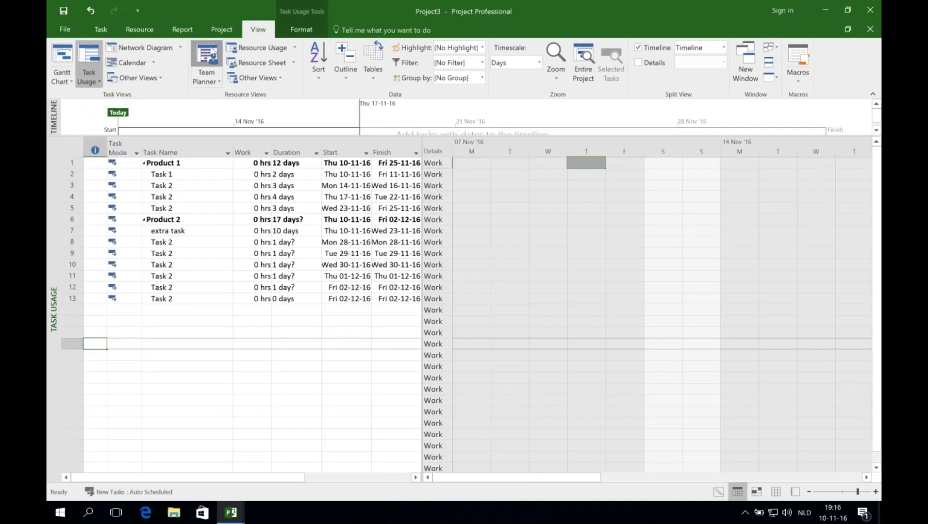
pyautogui.click(212, 51)
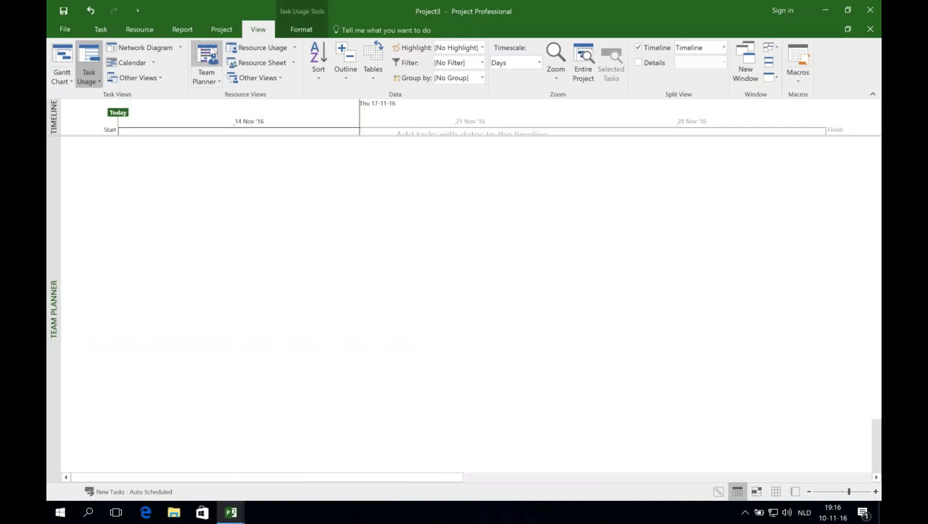
pyautogui.click(255, 47)
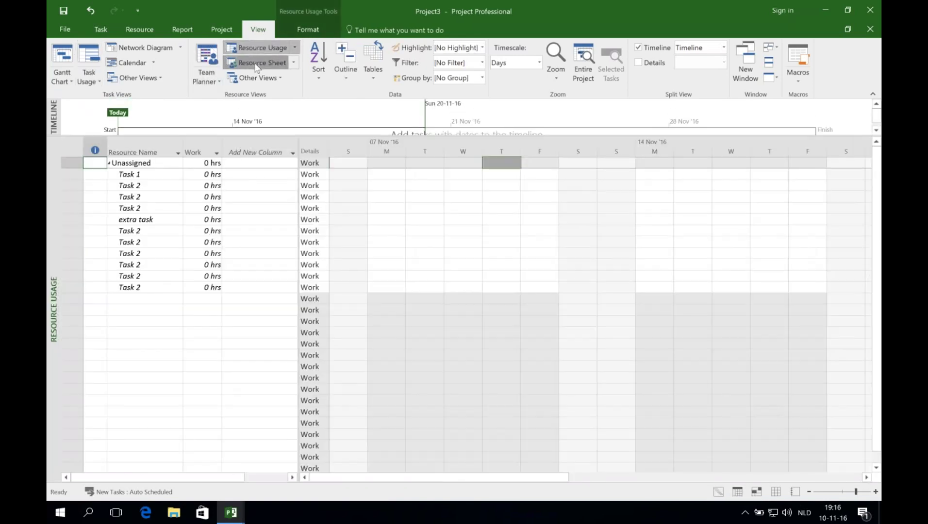
pyautogui.click(257, 65)
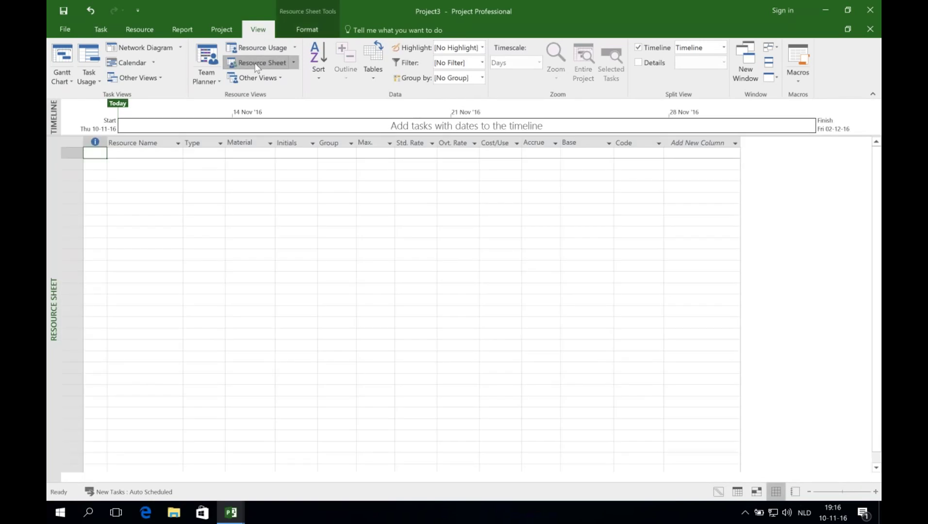
pyautogui.click(154, 74)
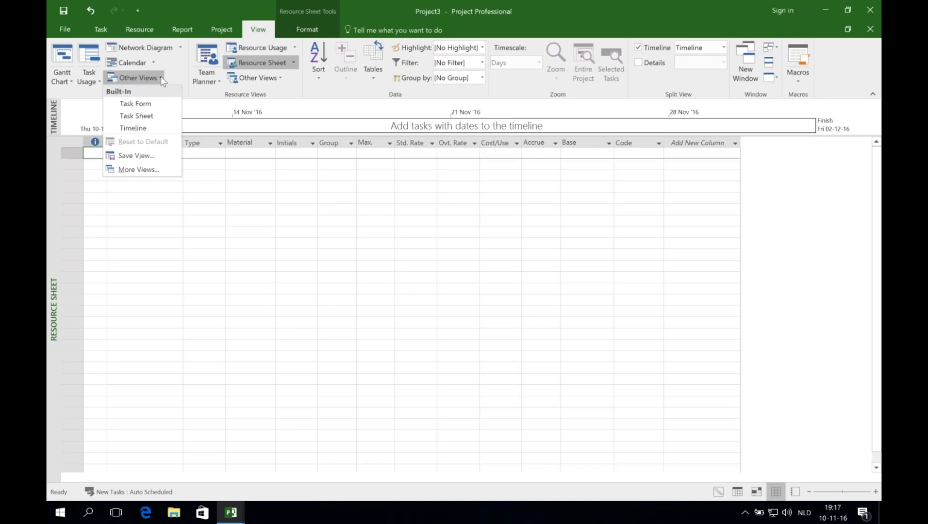
pyautogui.click(124, 64)
pyautogui.click(125, 62)
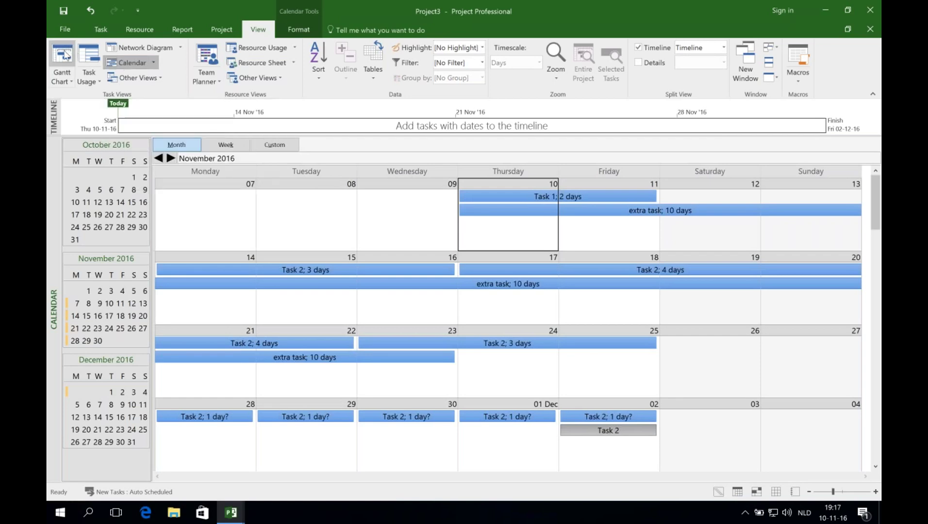
pyautogui.click(62, 59)
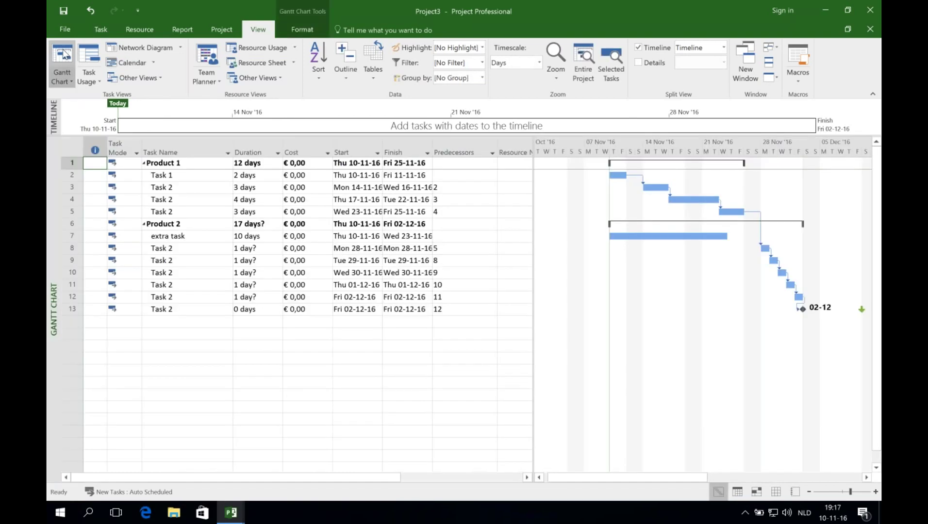
# - Highlight the critical tasks in the Gantt chart and stretch the bar of Task 1 to a duration of 3,5 days
pyautogui.click(301, 30)
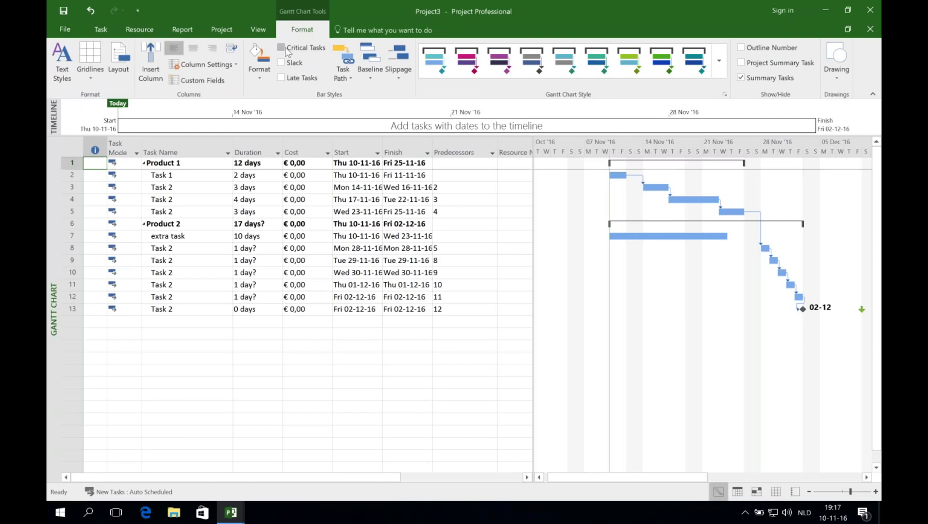
pyautogui.click(281, 48)
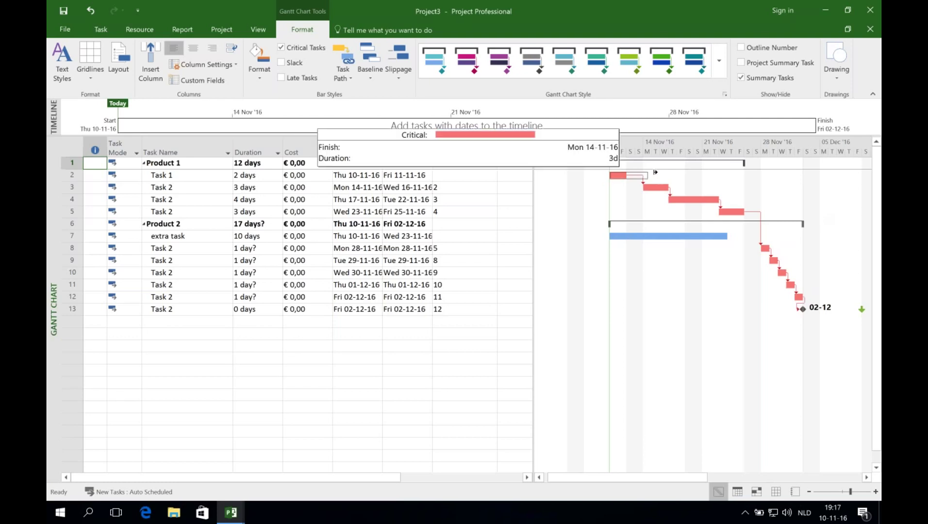
pyautogui.moveTo(626, 175); pyautogui.dragTo(655, 175)
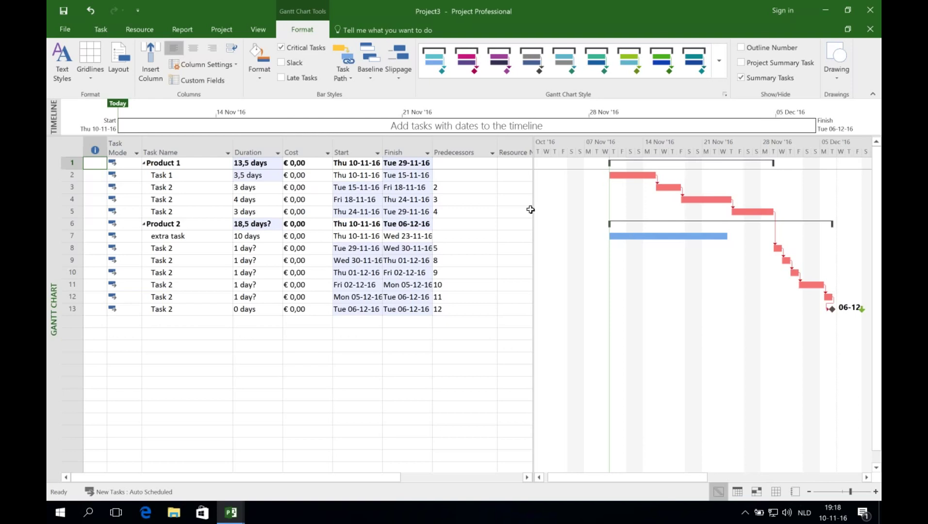
# - Widen the task table to include the Resource Names column and switch to the Resource Sheet view
pyautogui.moveTo(530, 210); pyautogui.dragTo(577, 207)
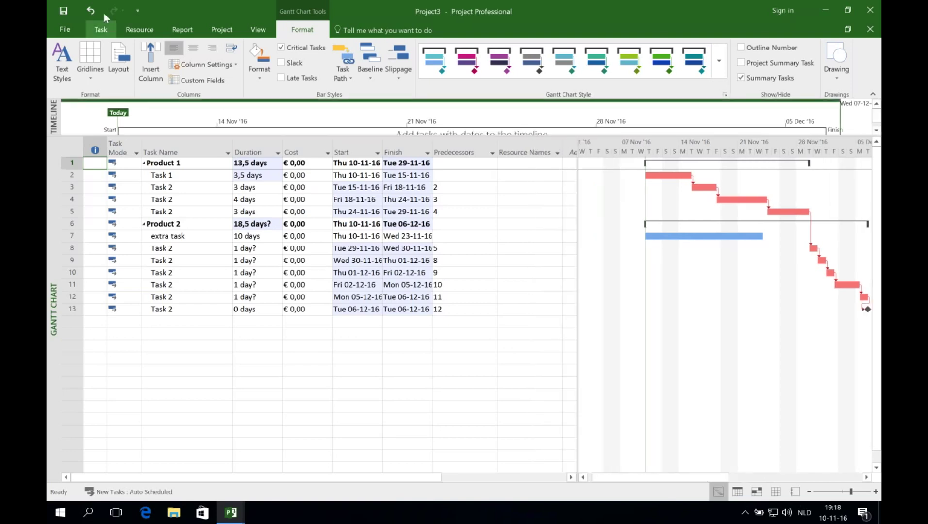
pyautogui.click(137, 28)
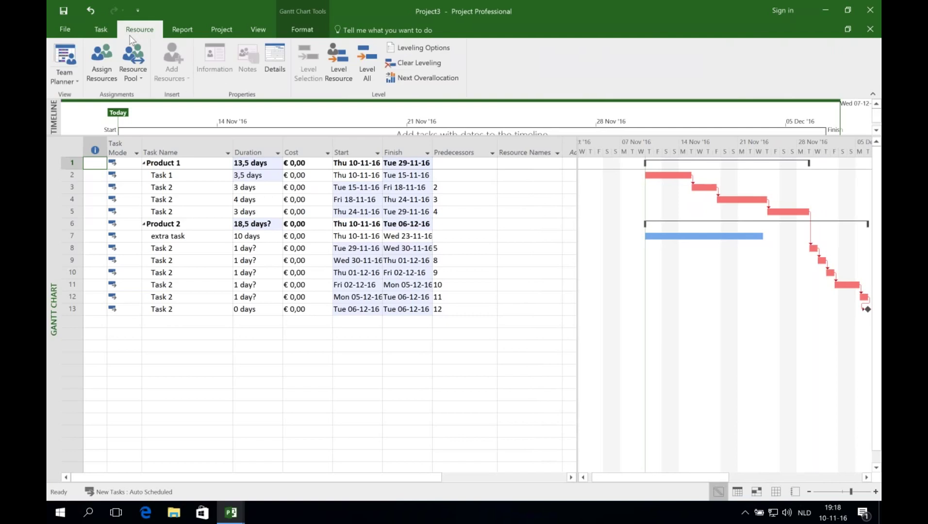
pyautogui.rightClick(53, 176)
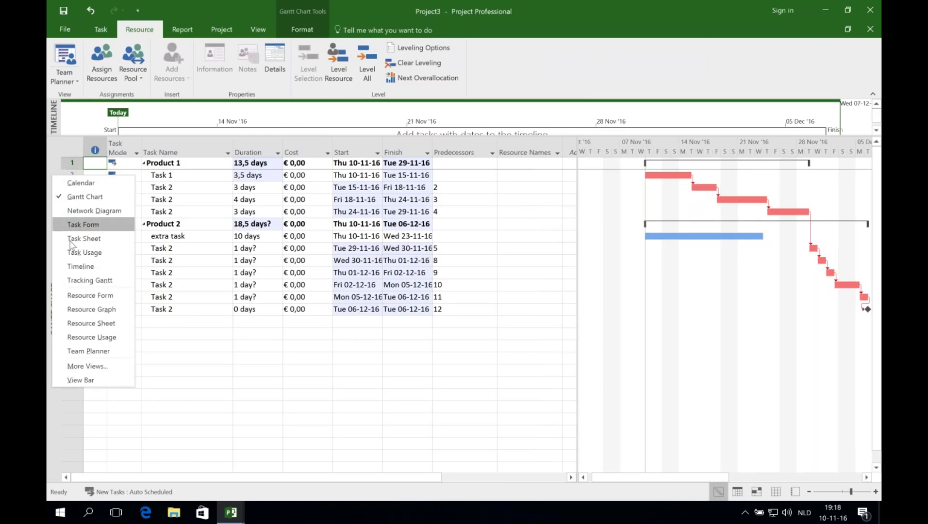
pyautogui.click(91, 324)
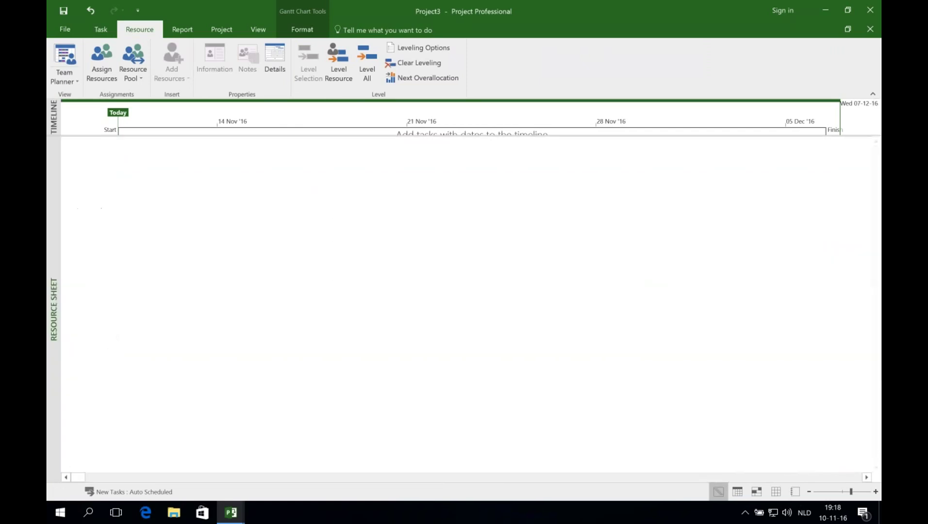
# - Add two people to the Resource Sheet by entering their first names in the first two rows
pyautogui.write('Sandr')
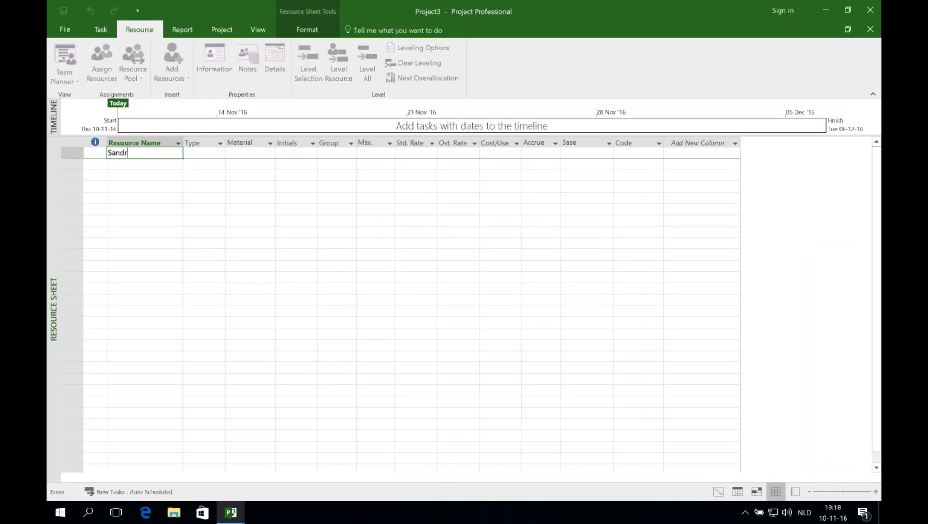
pyautogui.press('BackSpace')
pyautogui.write('er')
pyautogui.press('Return')
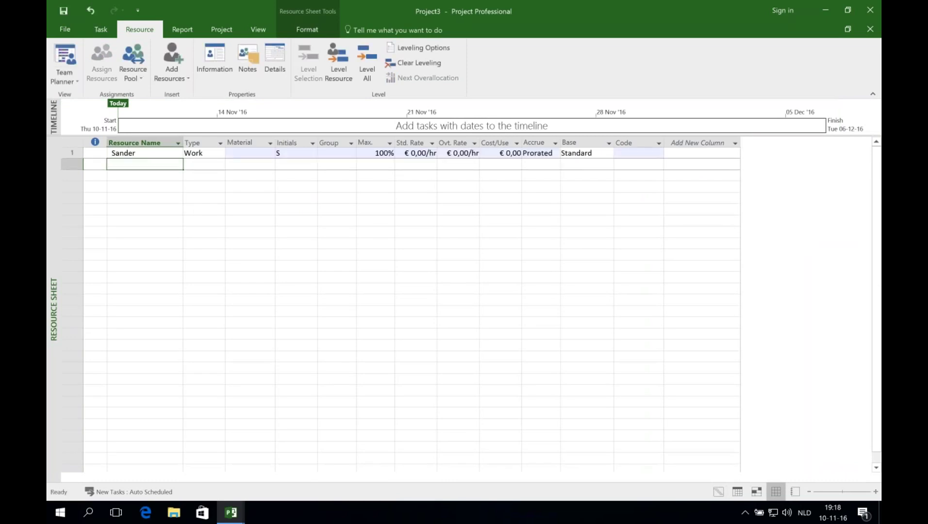
pyautogui.write('Kat')
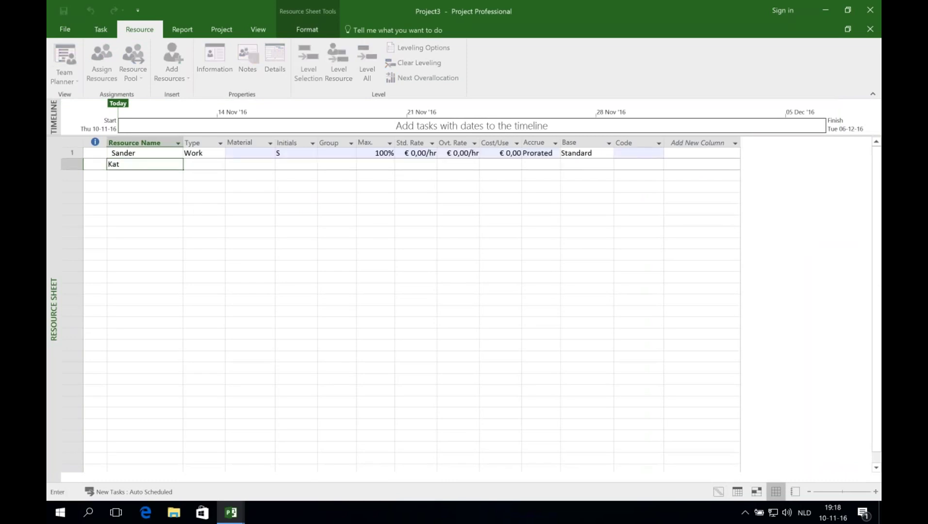
pyautogui.click(145, 220)
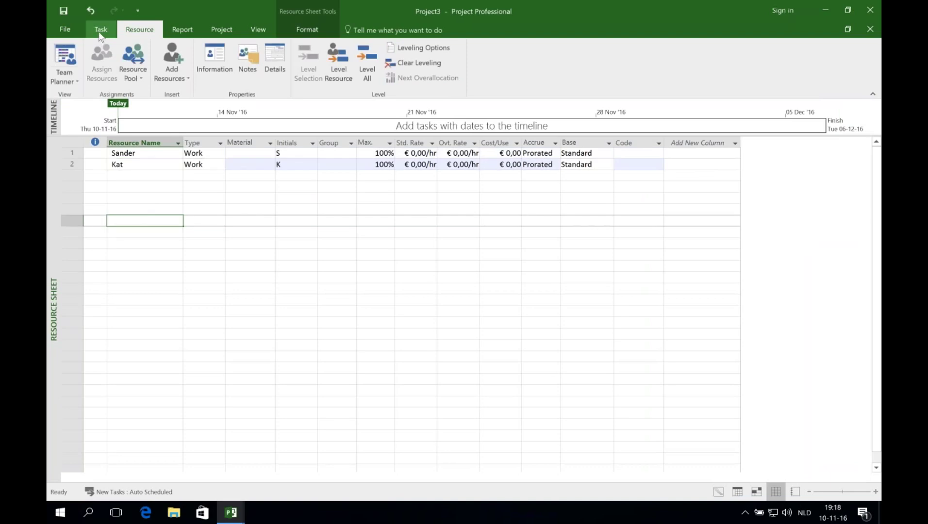
# - View the Gantt Chart and return to the Resource Sheet
pyautogui.click(100, 30)
pyautogui.click(63, 58)
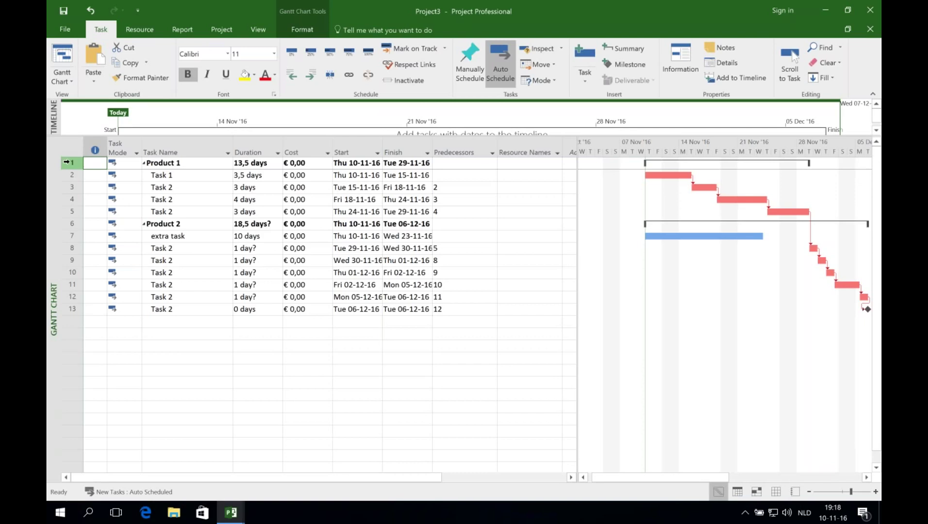
pyautogui.rightClick(58, 181)
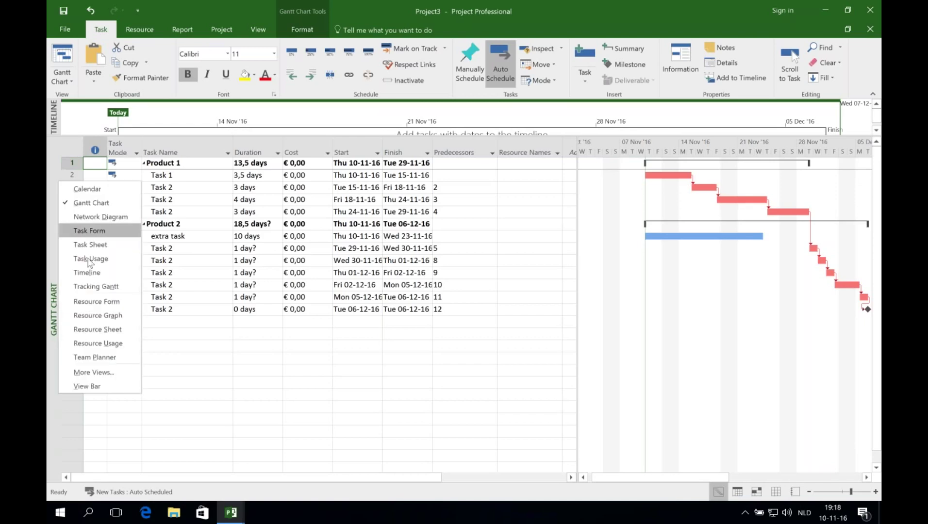
pyautogui.click(92, 317)
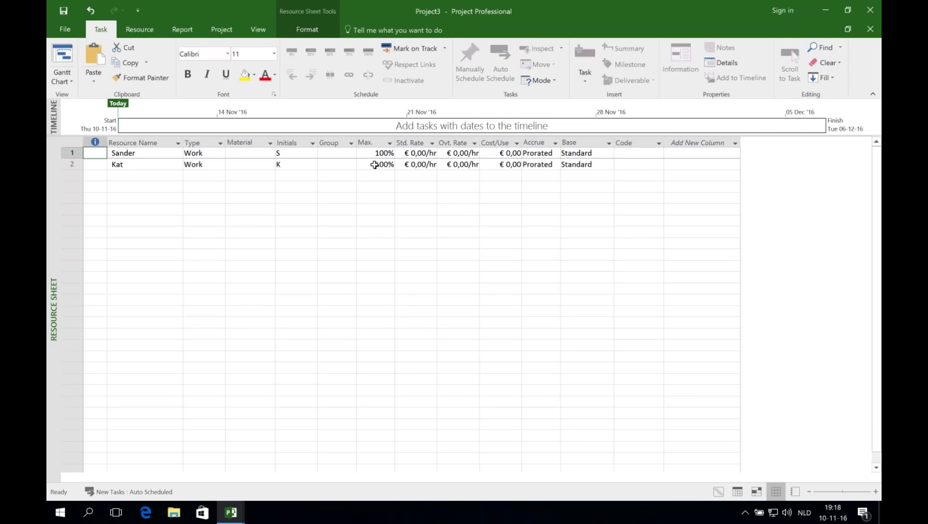
# - Set the second resource's maximum units to 50% and the standard rate of both resources to € 100,00/hr
pyautogui.click(374, 165)
pyautogui.write('50')
pyautogui.press('Return')
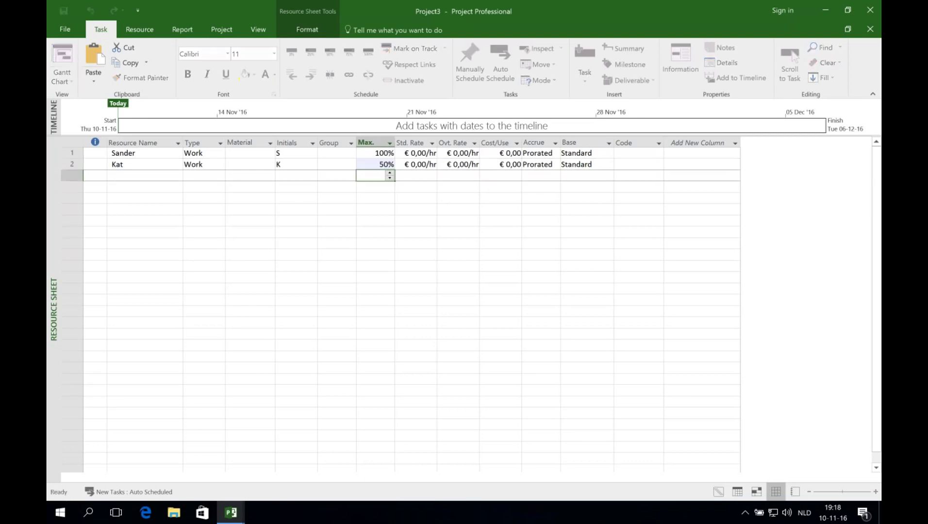
pyautogui.click(425, 153)
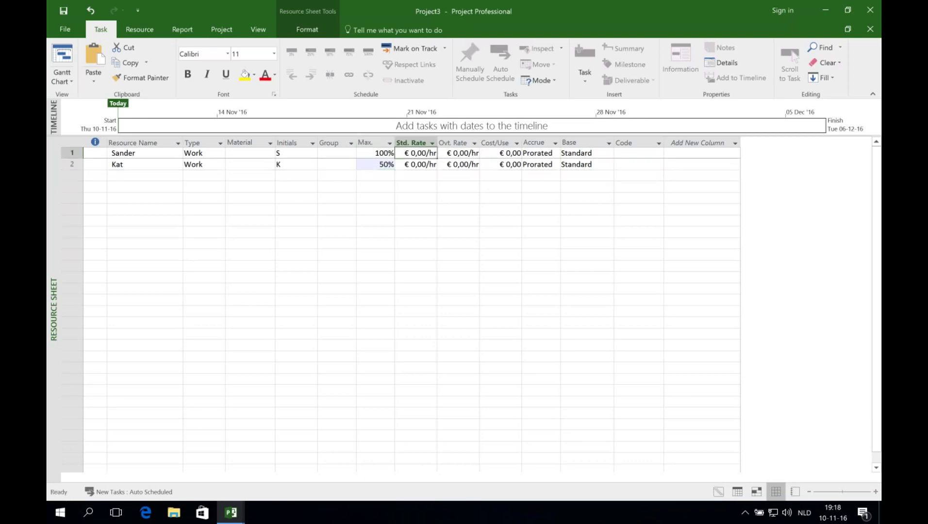
pyautogui.write('100')
pyautogui.press('Return')
pyautogui.write('100')
pyautogui.press('Tab')
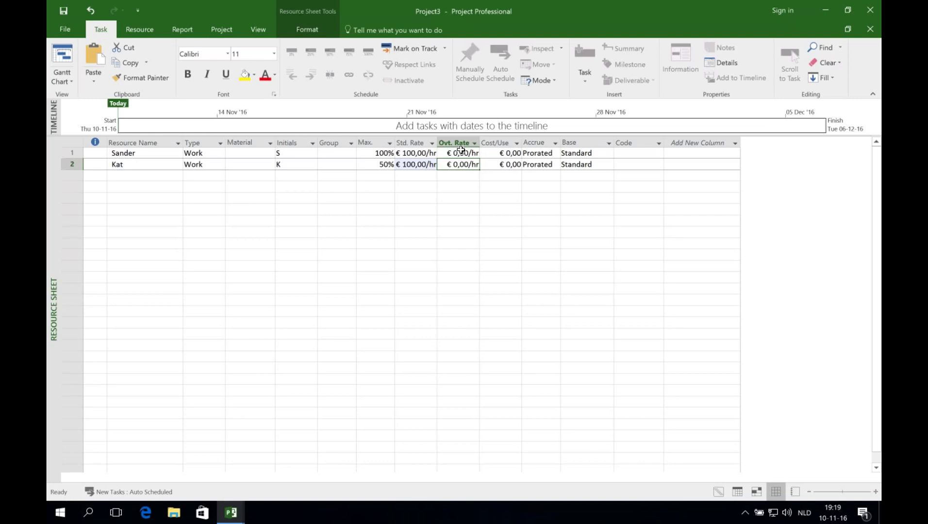
# - Open the first resource's information and browse the Available From calendar to January 2017 without picking a date
pyautogui.click(160, 153)
pyautogui.doubleClick(213, 151)
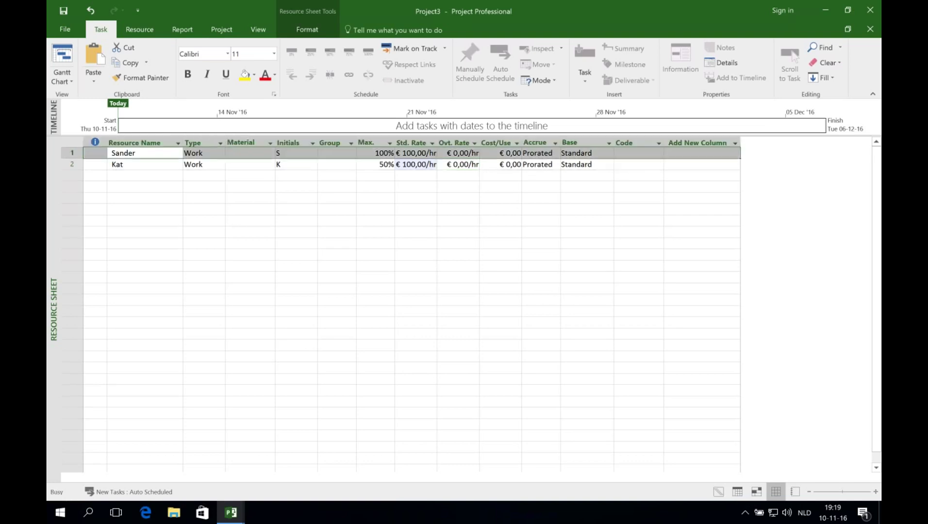
pyautogui.click(346, 269)
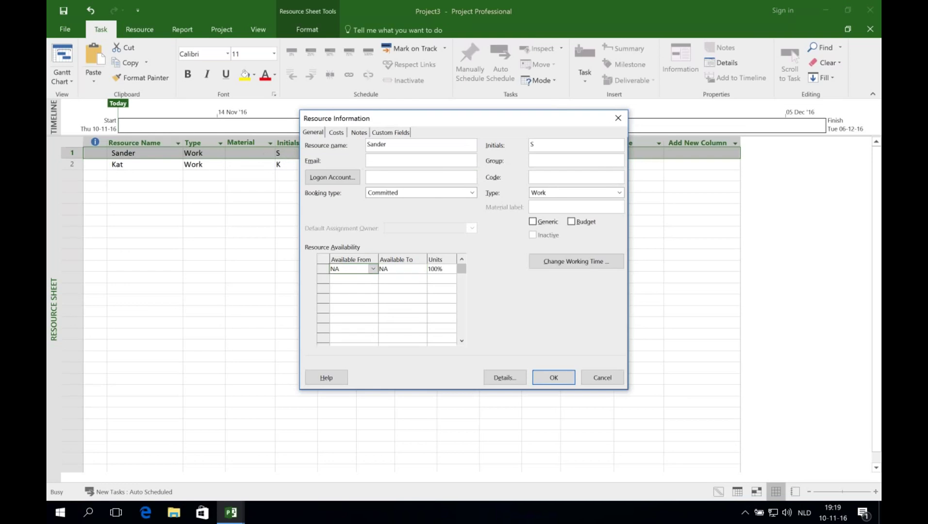
pyautogui.click(373, 269)
pyautogui.click(372, 279)
pyautogui.click(372, 280)
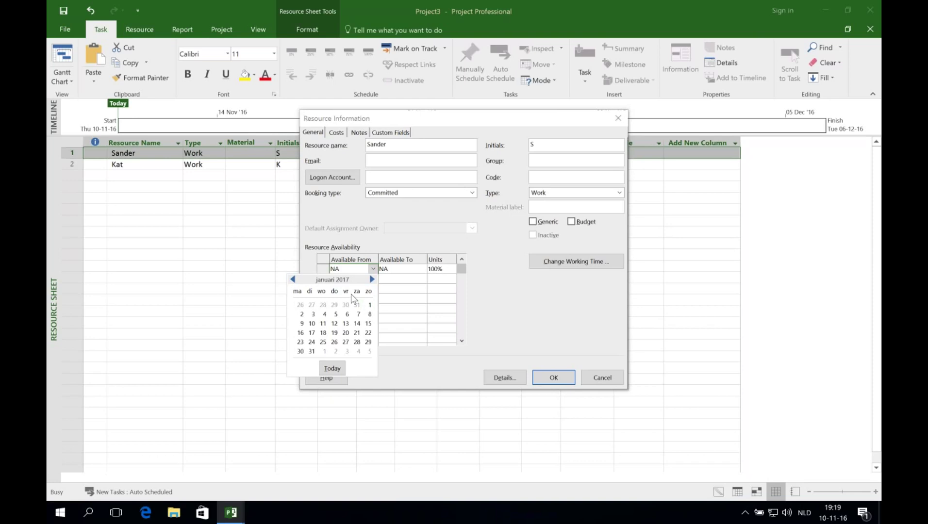
pyautogui.click(392, 267)
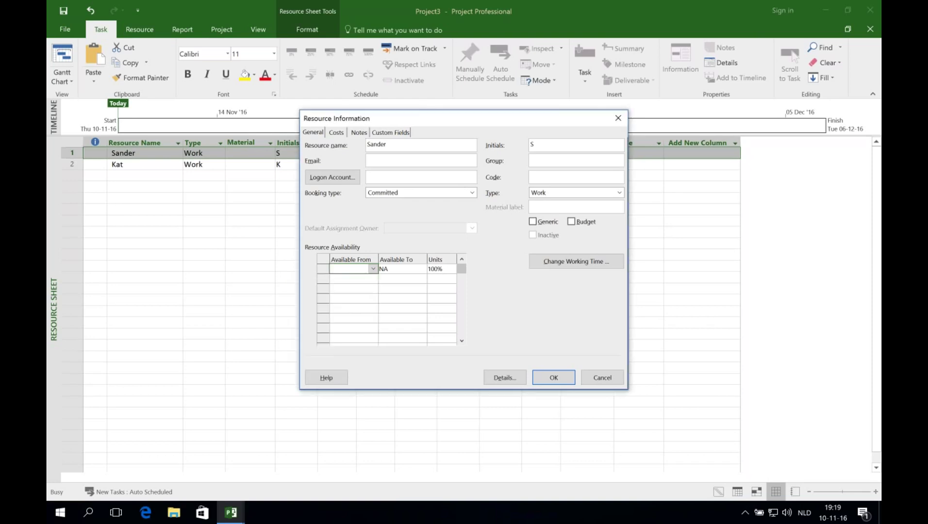
pyautogui.click(508, 276)
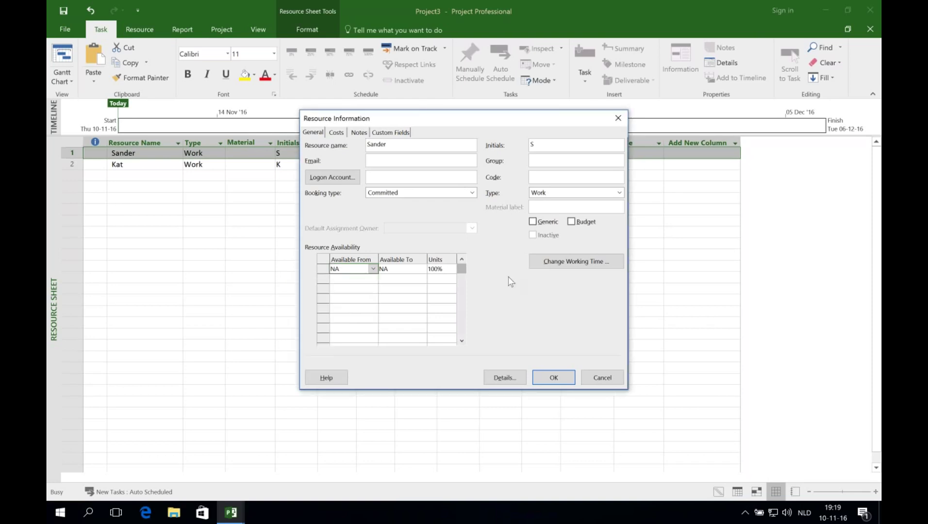
# - Add an exception named Holiday from 14-11-2016 to 18-11-2016 to the first resource's working time calendar
pyautogui.click(561, 262)
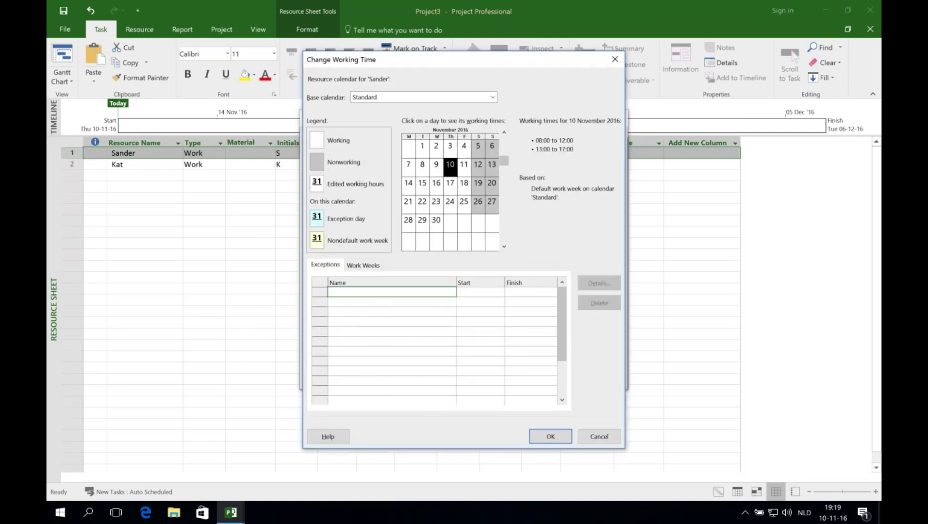
pyautogui.write('Holiday')
pyautogui.click(485, 293)
pyautogui.click(500, 292)
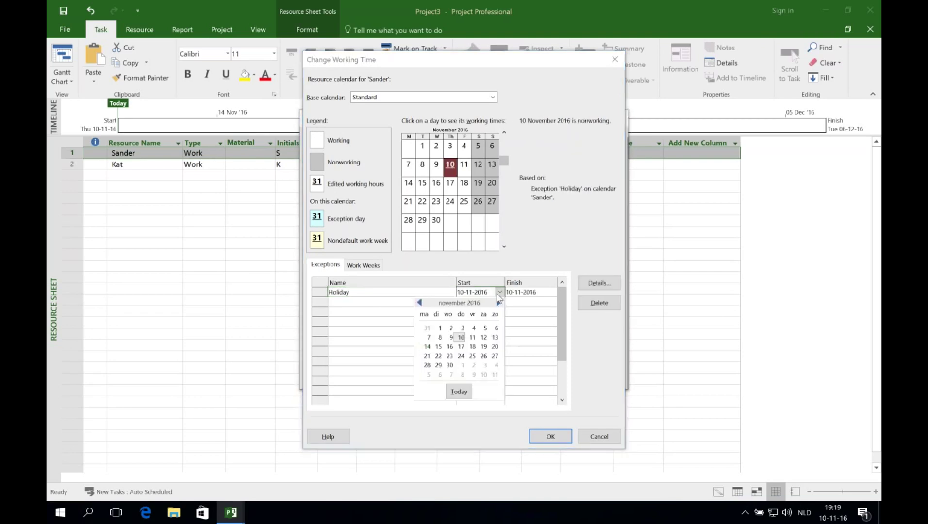
pyautogui.click(427, 347)
pyautogui.click(533, 296)
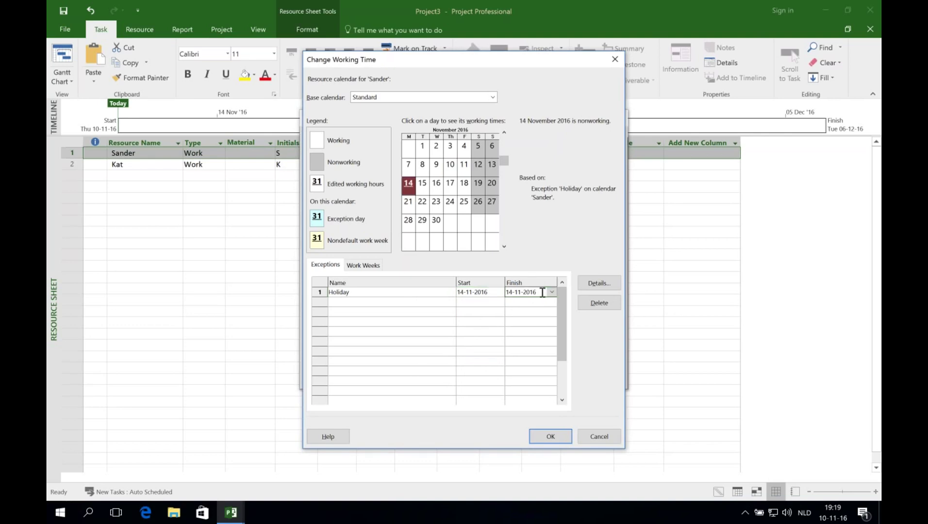
pyautogui.click(551, 292)
pyautogui.click(524, 346)
pyautogui.click(485, 291)
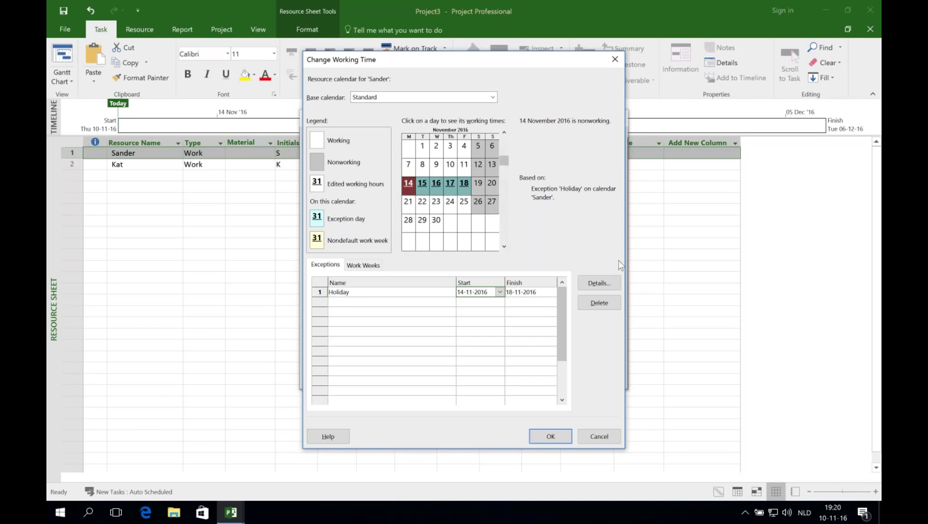
# - Give Monday to Thursday of the resource's default work week specific working times and change their afternoon end time
pyautogui.click(363, 264)
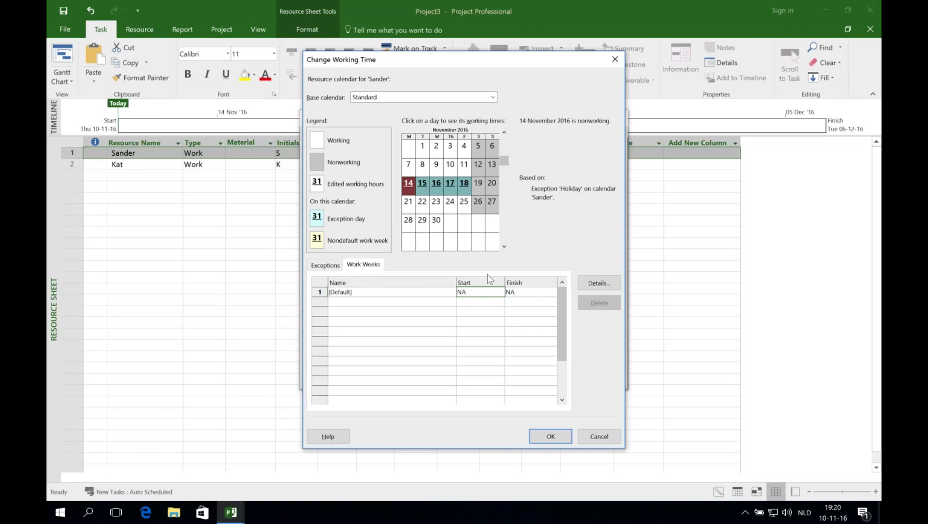
pyautogui.click(598, 285)
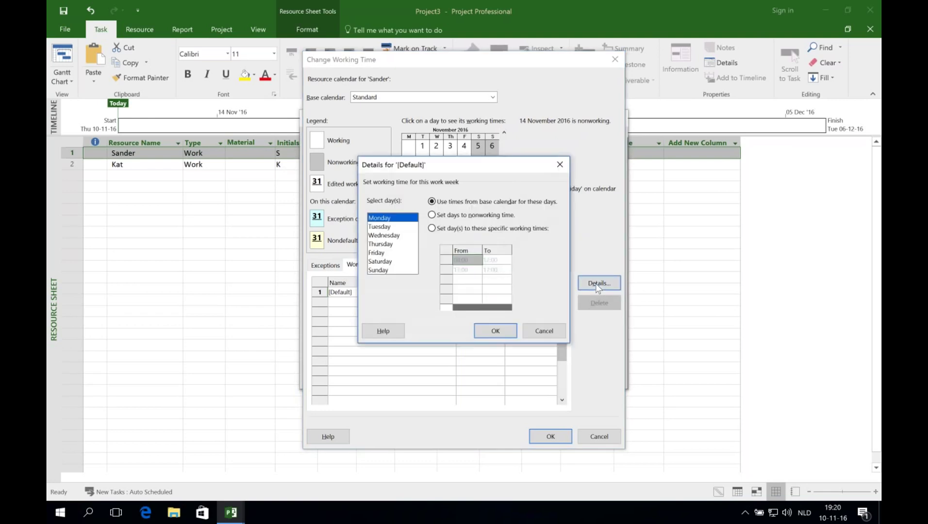
pyautogui.click(401, 227)
pyautogui.moveTo(397, 219); pyautogui.dragTo(392, 243)
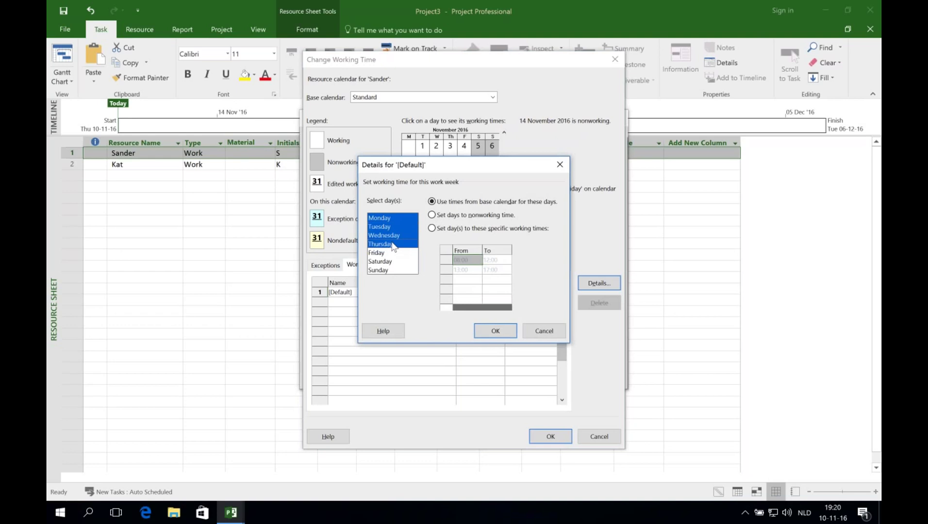
pyautogui.click(431, 228)
pyautogui.click(488, 269)
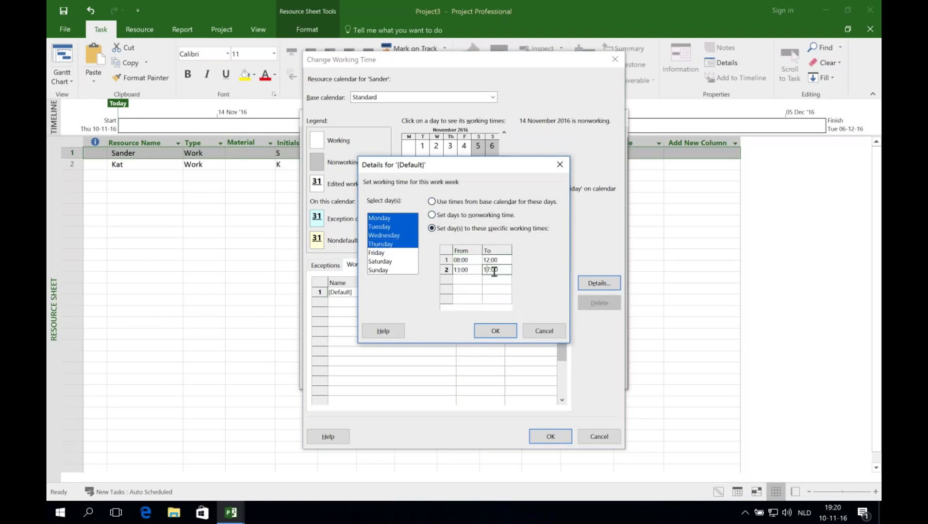
pyautogui.press('BackSpace')
pyautogui.write('9')
# - Try making Friday nonworking in the default work week, and discard all working time and resource information changes
pyautogui.click(382, 253)
pyautogui.click(441, 216)
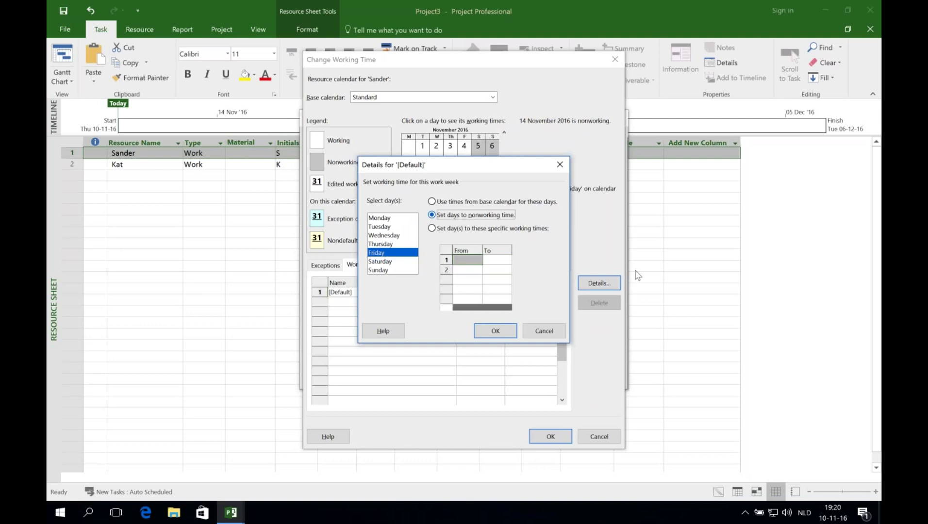
pyautogui.click(542, 331)
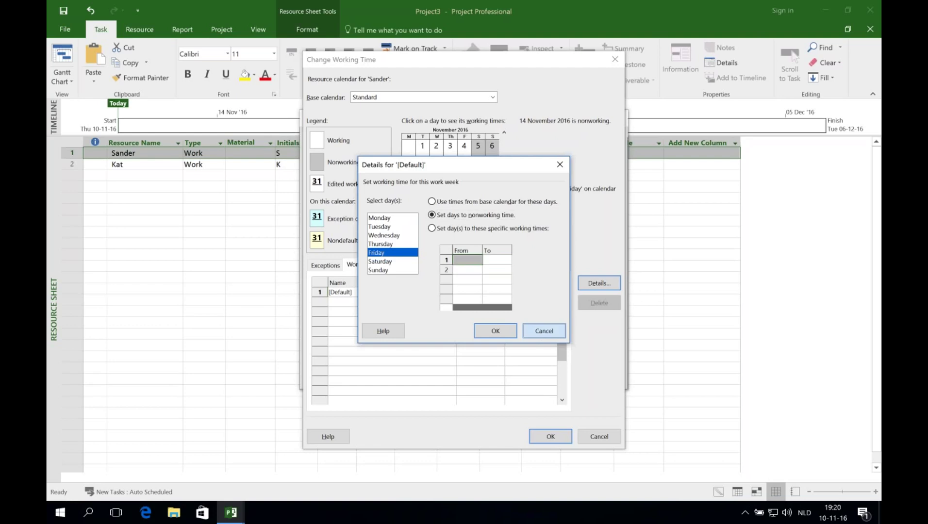
pyautogui.click(599, 436)
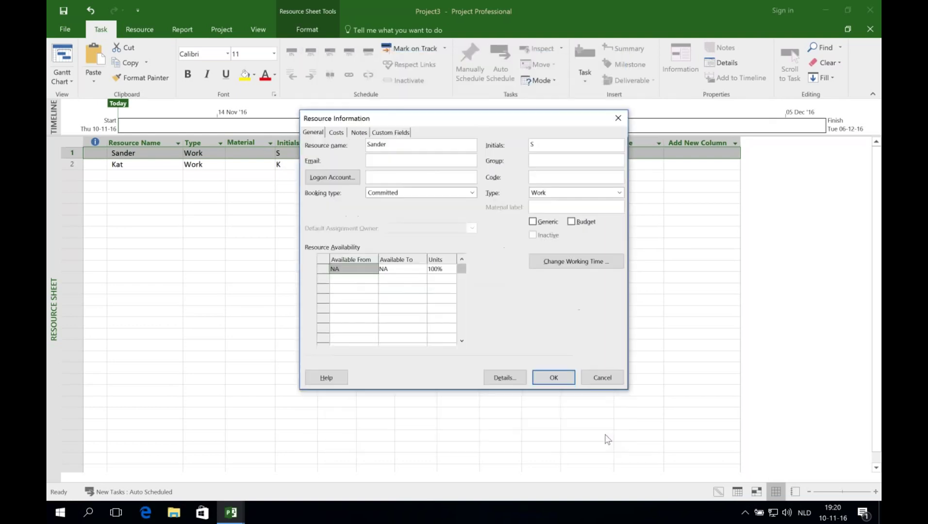
pyautogui.click(602, 377)
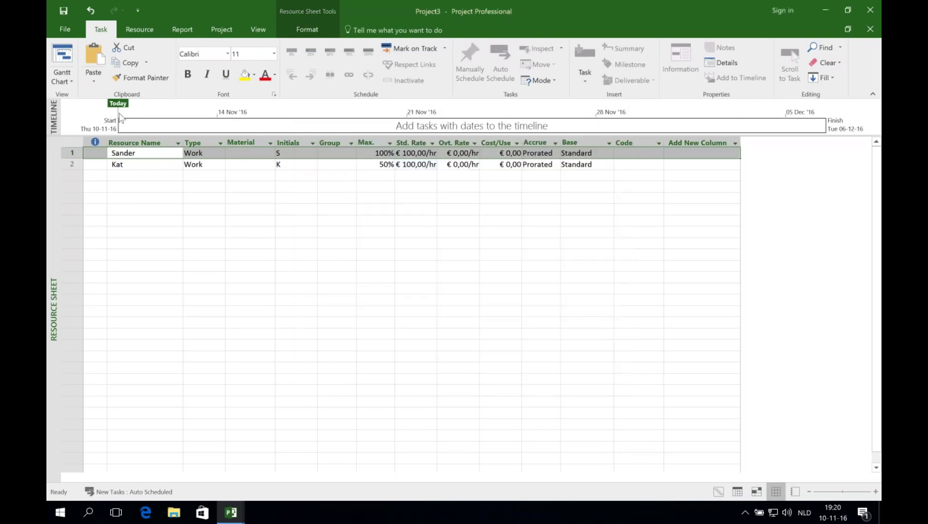
# - In the Gantt Chart, assign the first resource to Product 1's first two subtasks and the second resource to its last two
pyautogui.click(59, 60)
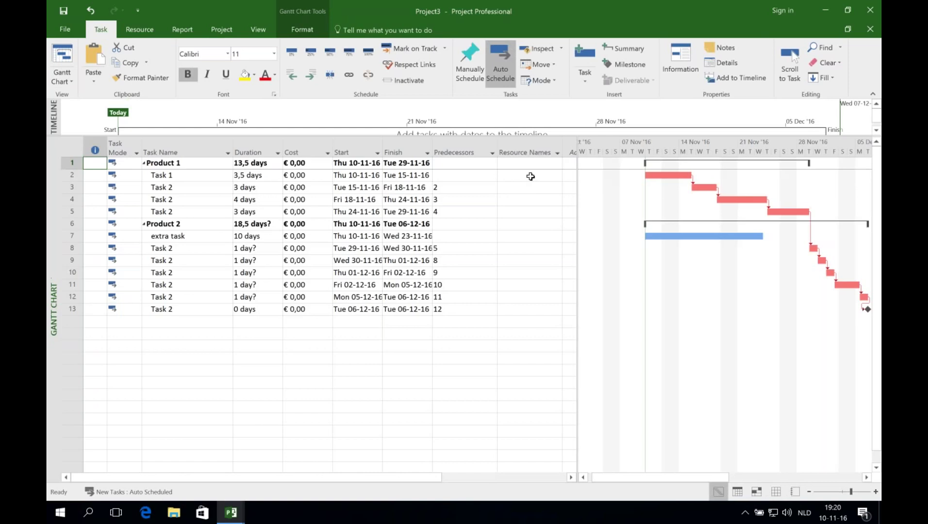
pyautogui.write('Sander')
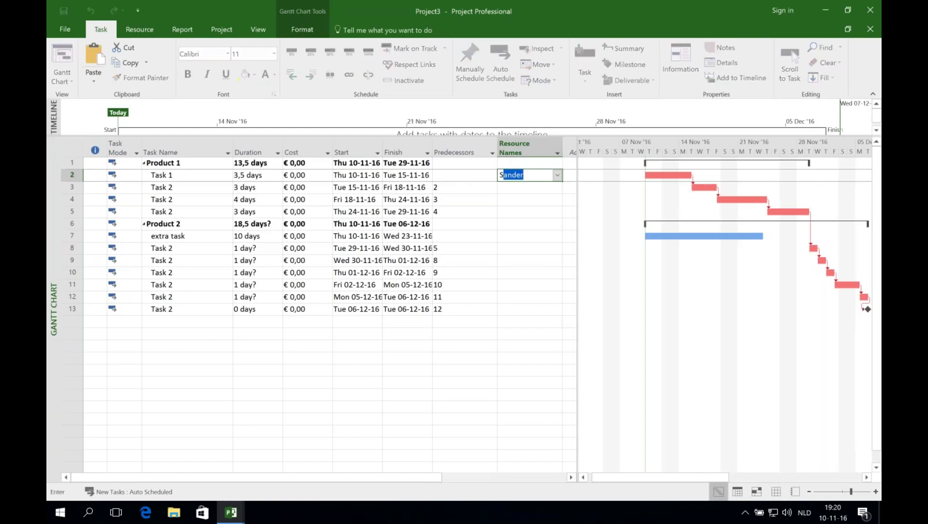
pyautogui.press('Return')
pyautogui.write('Sander')
pyautogui.press('Return')
pyautogui.write('Kat')
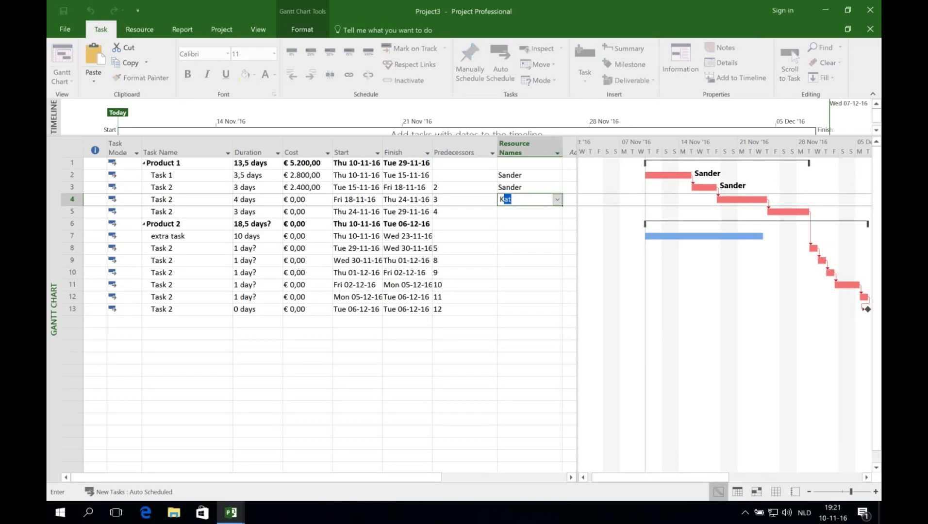
pyautogui.press('Return')
pyautogui.write('K')
pyautogui.press('Return')
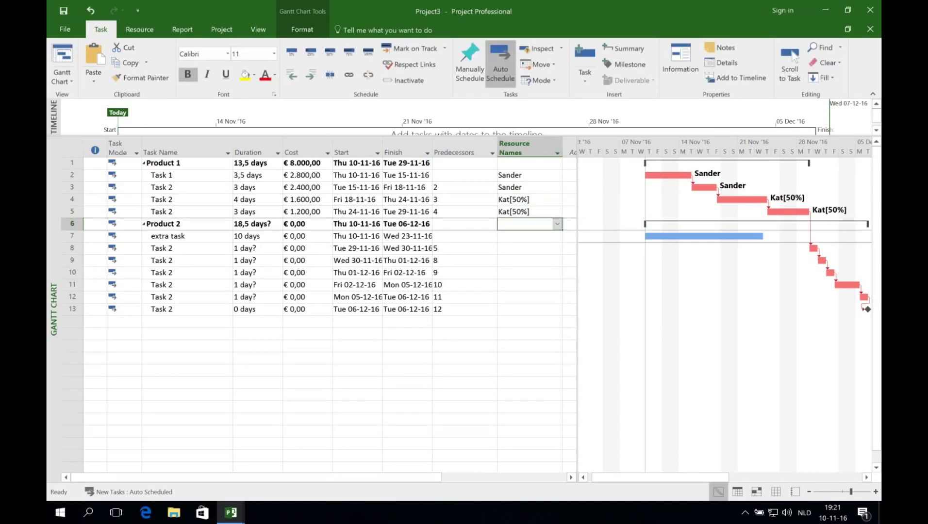
# - Assign the first resource to the extra task under Product 2
pyautogui.press('Return')
pyautogui.write('S')
pyautogui.press('Return')
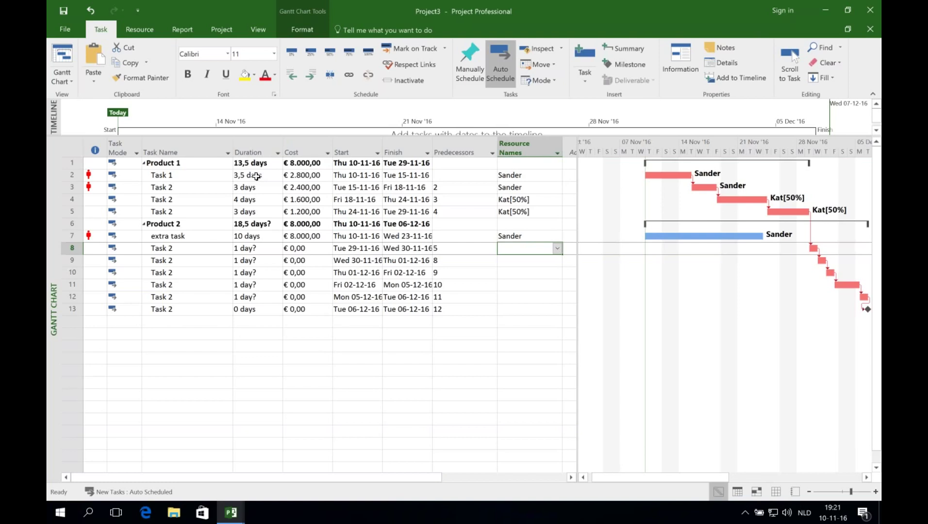
# - Insert a Work column before the Duration column in the task table
pyautogui.rightClick(257, 142)
pyautogui.click(283, 224)
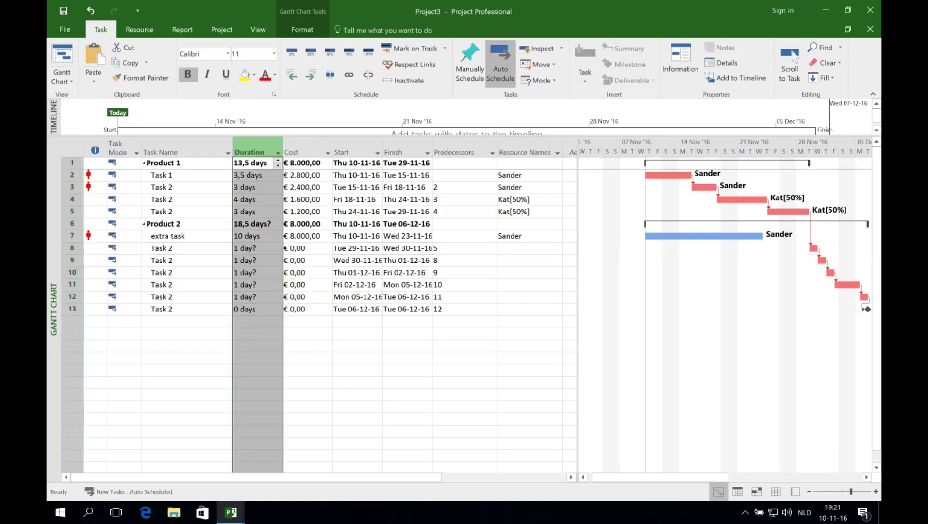
pyautogui.write('work')
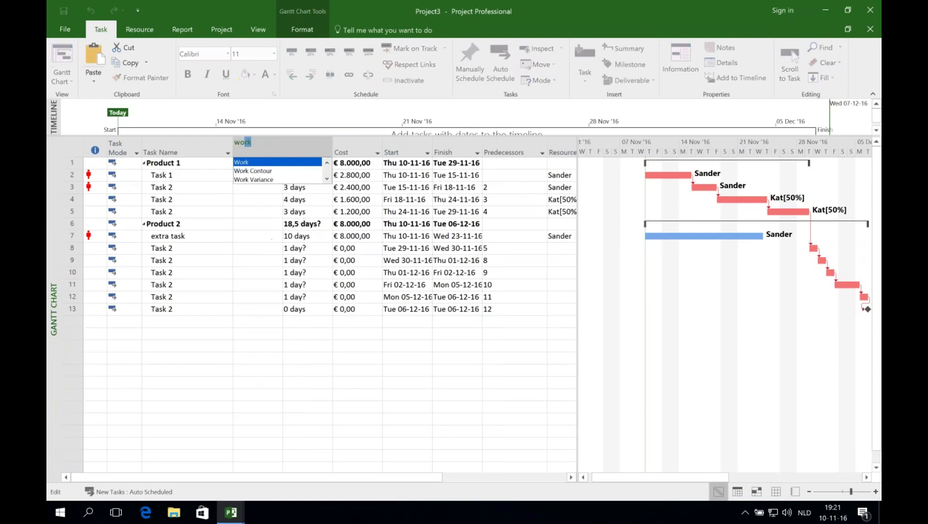
pyautogui.press('Return')
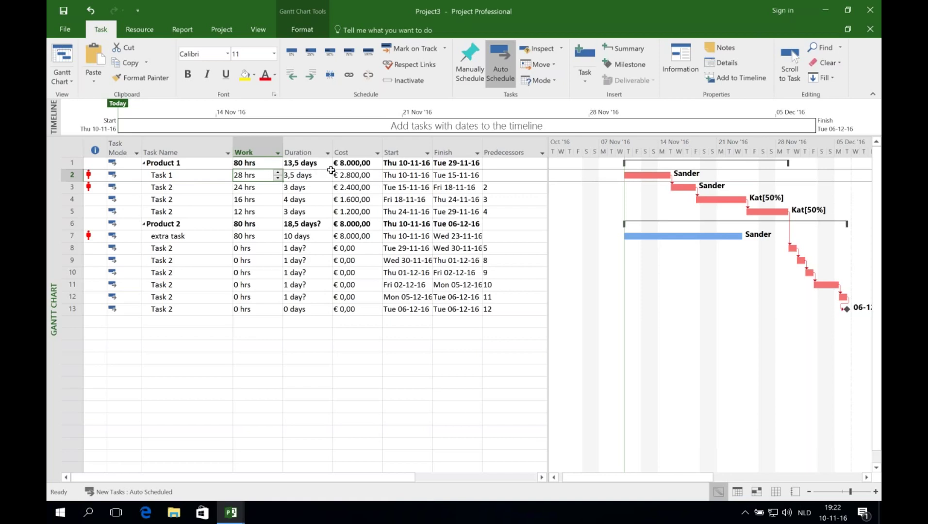
# - Examine the cost of Product 1 and its subtasks, and compare work with duration for the half-time resource's task in row 4
pyautogui.click(352, 175)
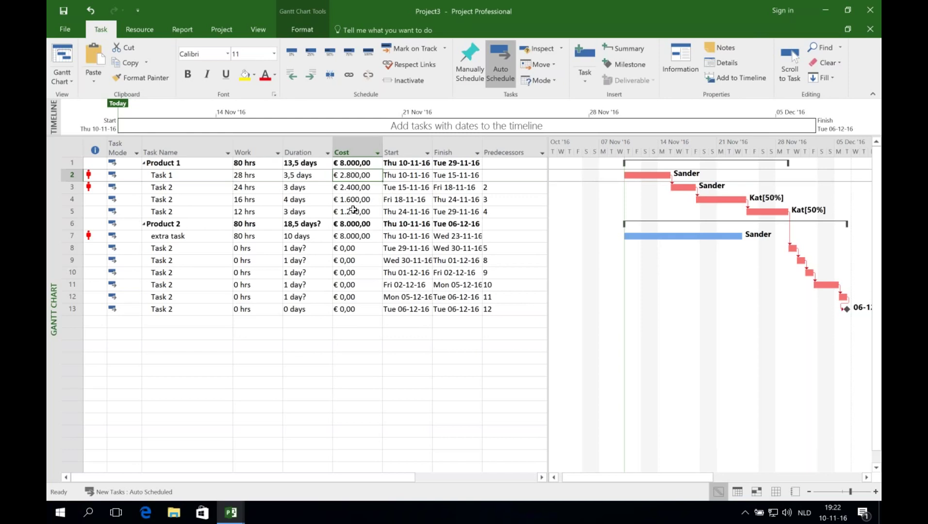
pyautogui.moveTo(353, 210); pyautogui.dragTo(356, 174)
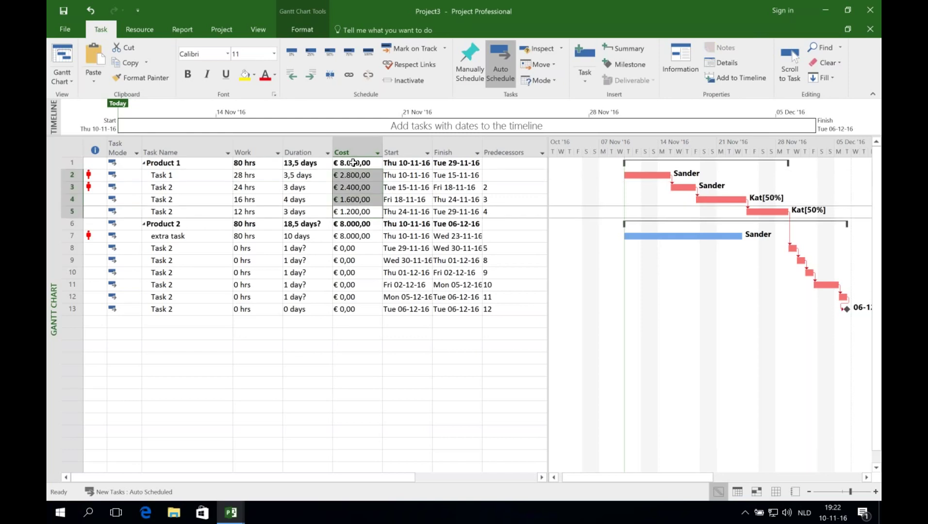
pyautogui.click(353, 162)
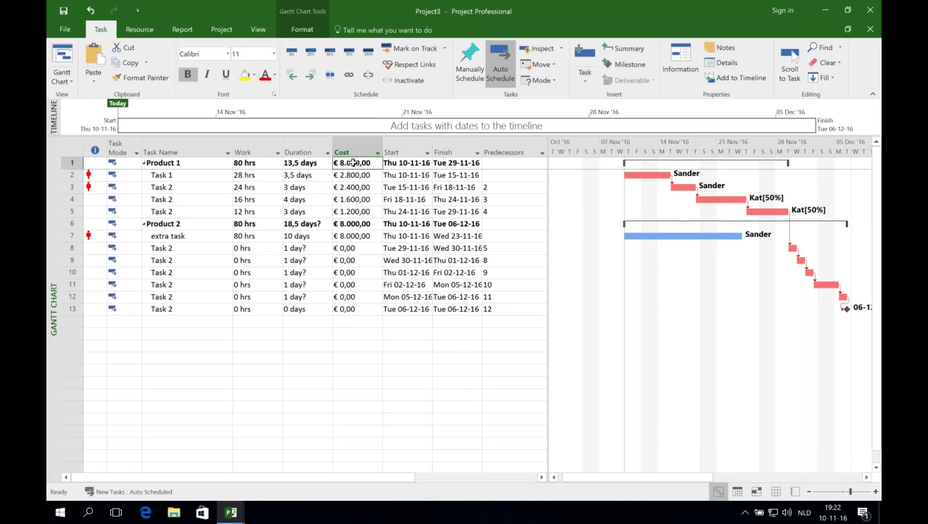
pyautogui.click(191, 166)
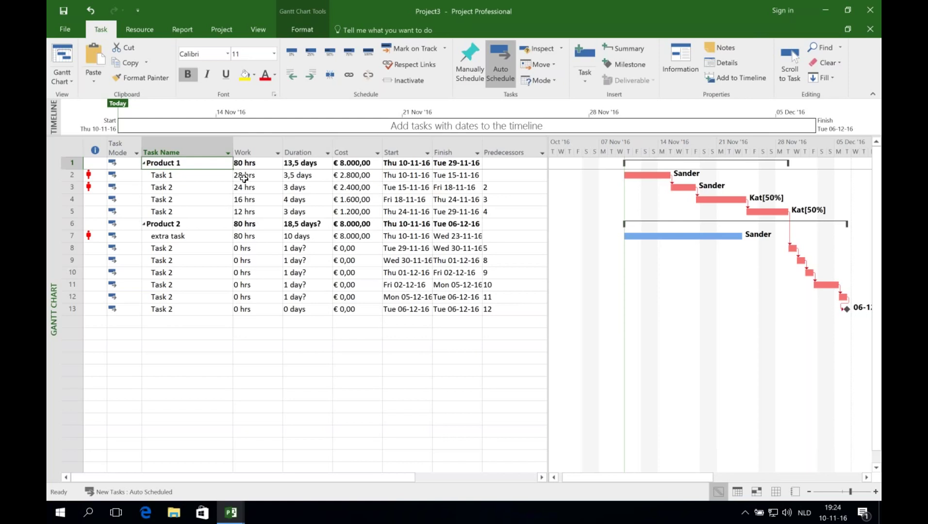
pyautogui.click(257, 199)
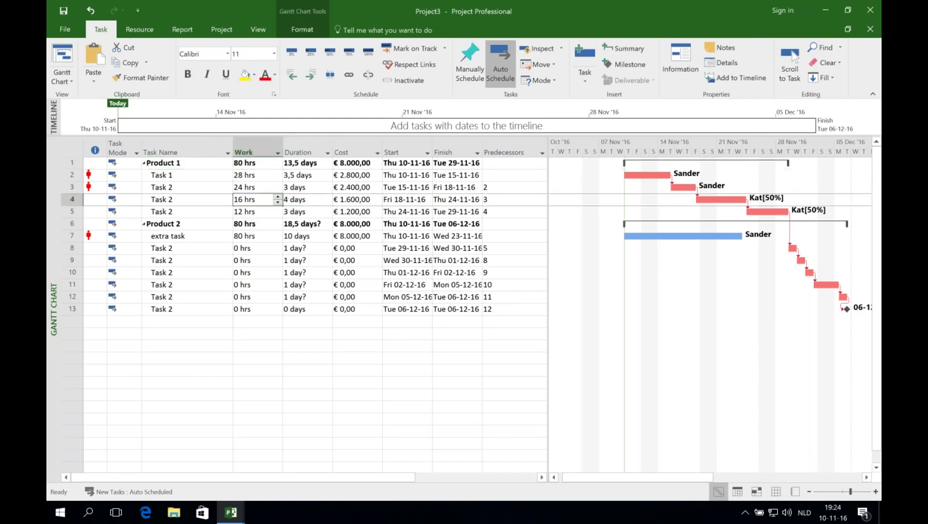
pyautogui.press('Tab')
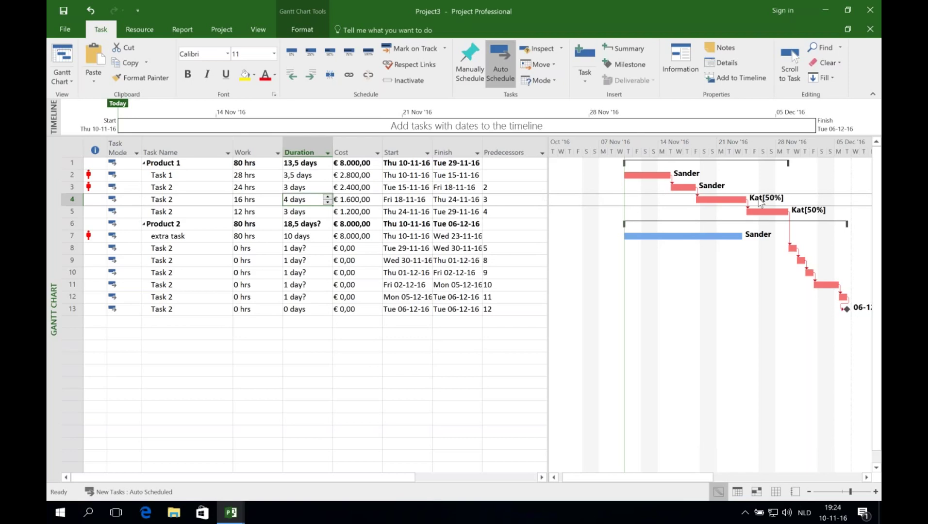
pyautogui.click(253, 201)
pyautogui.click(299, 202)
# - Assign the first resource to the Product 2 subtask in row 8 and the second resource to the one in row 9
pyautogui.moveTo(548, 258); pyautogui.dragTo(620, 264)
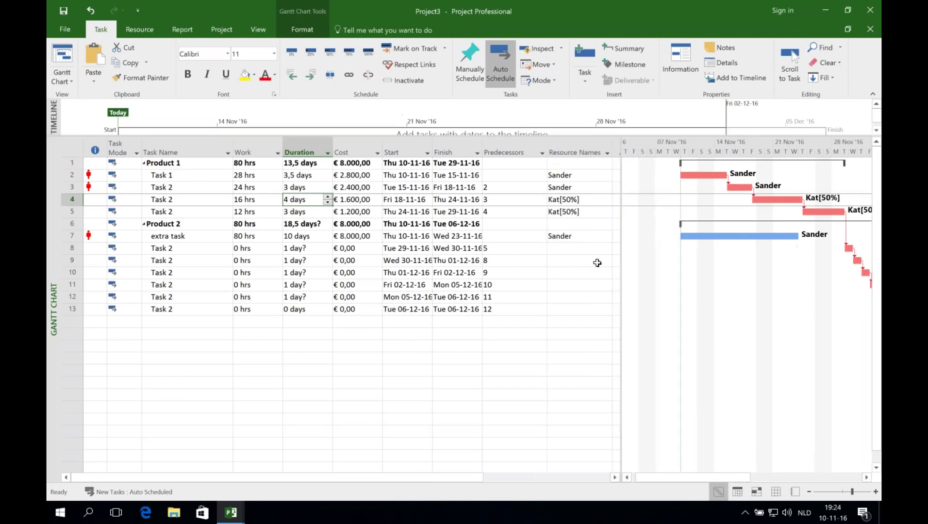
pyautogui.click(574, 252)
pyautogui.write('Sander')
pyautogui.press('Return')
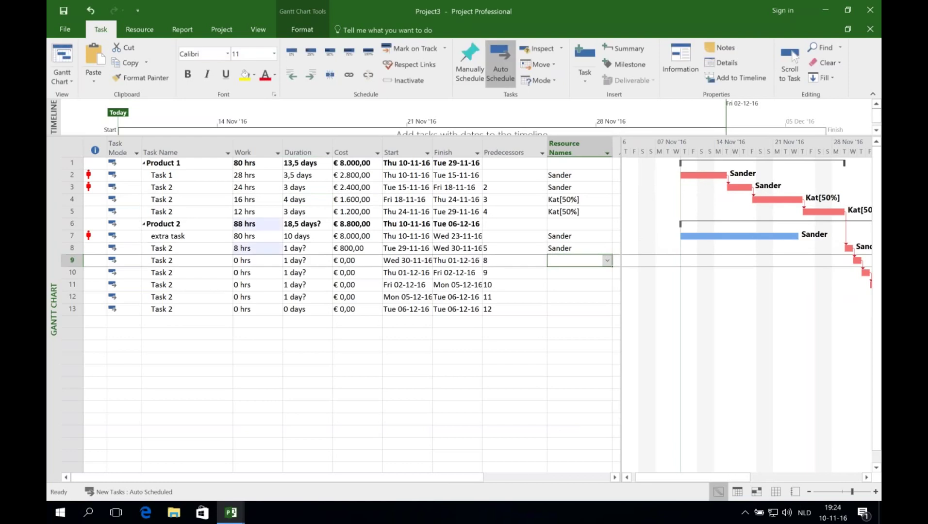
pyautogui.write('Kat')
pyautogui.press('Return')
# - Assign the first resource to the Product 2 subtasks in rows 10, 11 and 12, leaving the milestone in row 13 unassigned
pyautogui.write('Sander')
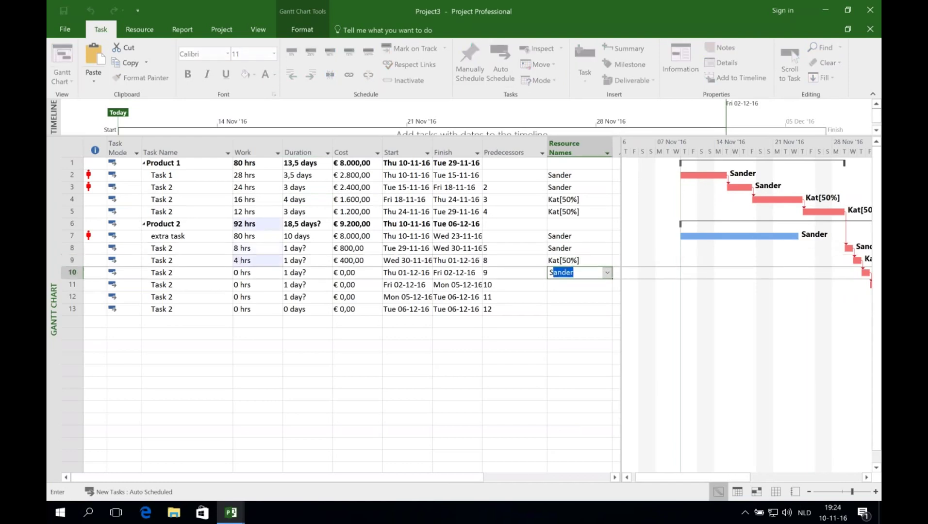
pyautogui.press('Return')
pyautogui.write('Sander')
pyautogui.press('Return')
pyautogui.write('Sander')
pyautogui.press('Return')
pyautogui.write('K')
pyautogui.press('BackSpace')
pyautogui.press('BackSpace')
pyautogui.write('K')
pyautogui.press('Escape')
pyautogui.press('Up')
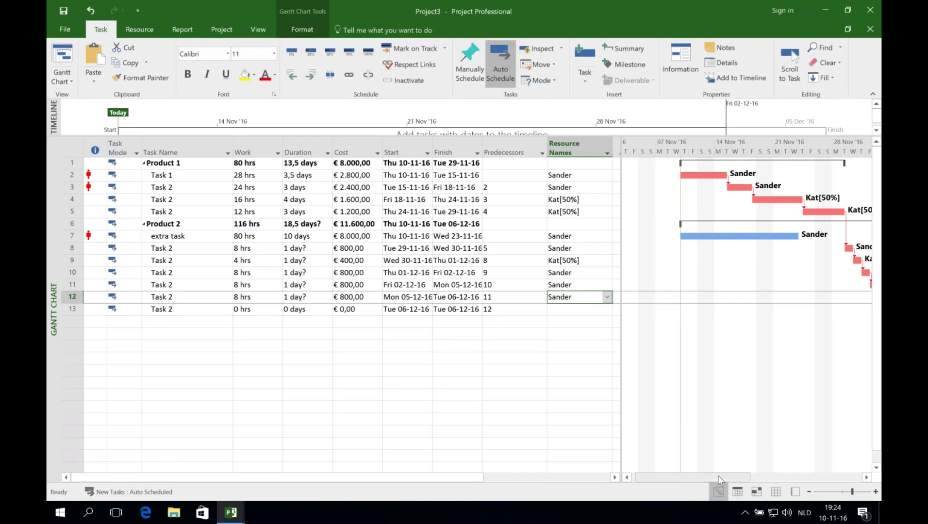
# - Resolve the extra task's overallocation by rescheduling it to the available date
pyautogui.moveTo(619, 376); pyautogui.dragTo(602, 375)
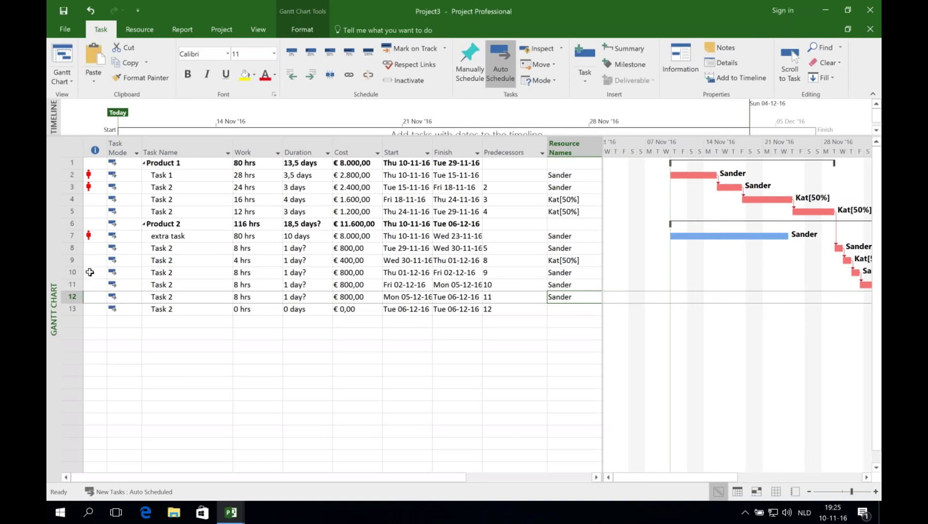
pyautogui.moveTo(88, 236)
pyautogui.moveTo(690, 236)
pyautogui.rightClick(87, 235)
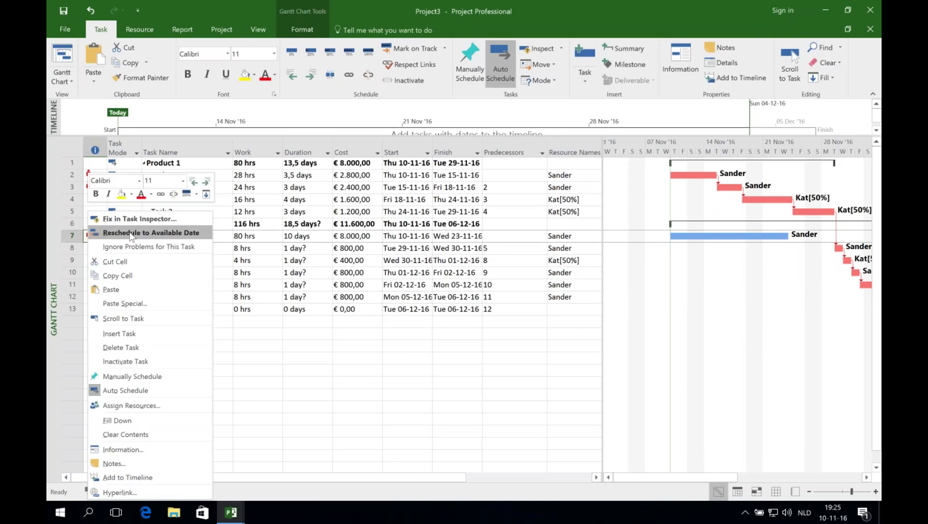
pyautogui.press('Escape')
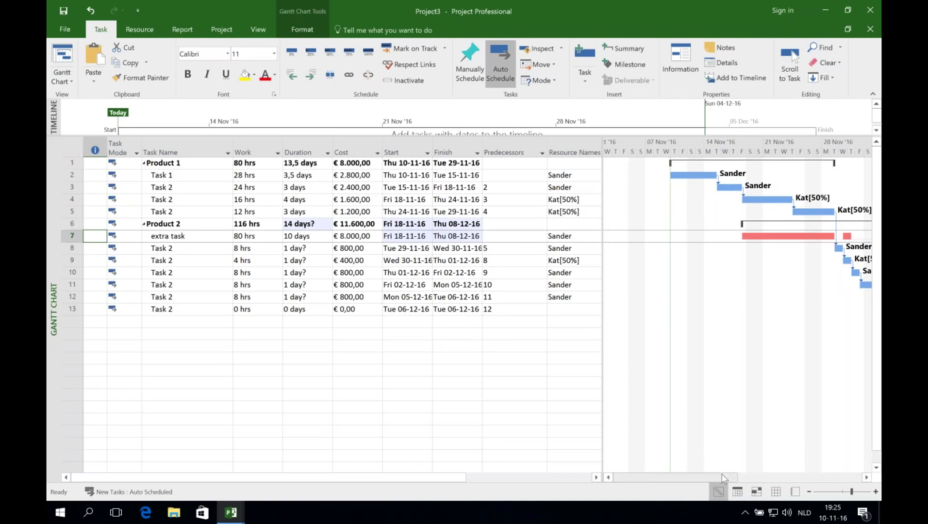
# - Link the extra task to the final milestone in row 13 as an additional predecessor
pyautogui.moveTo(724, 475); pyautogui.dragTo(758, 473)
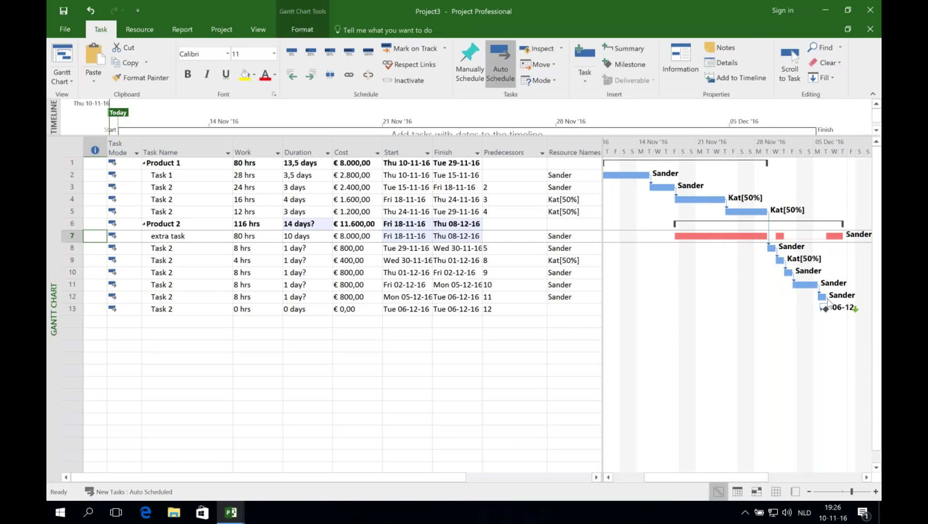
pyautogui.moveTo(826, 307)
pyautogui.moveTo(725, 478); pyautogui.dragTo(759, 480)
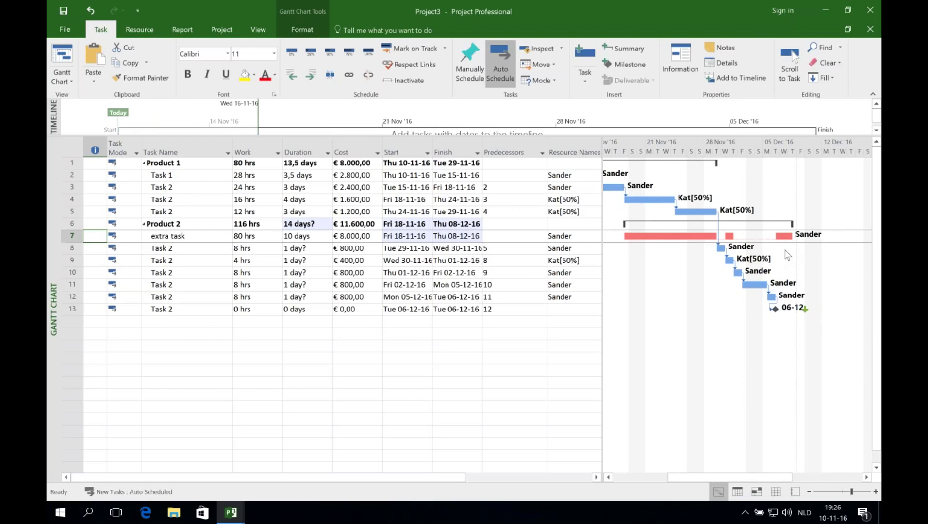
pyautogui.moveTo(785, 237); pyautogui.dragTo(775, 309)
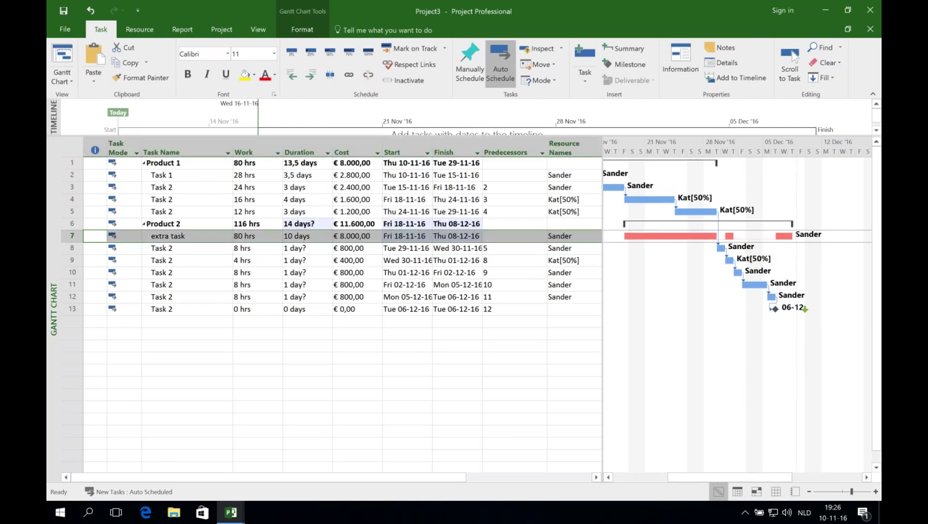
pyautogui.moveTo(782, 237); pyautogui.dragTo(775, 309)
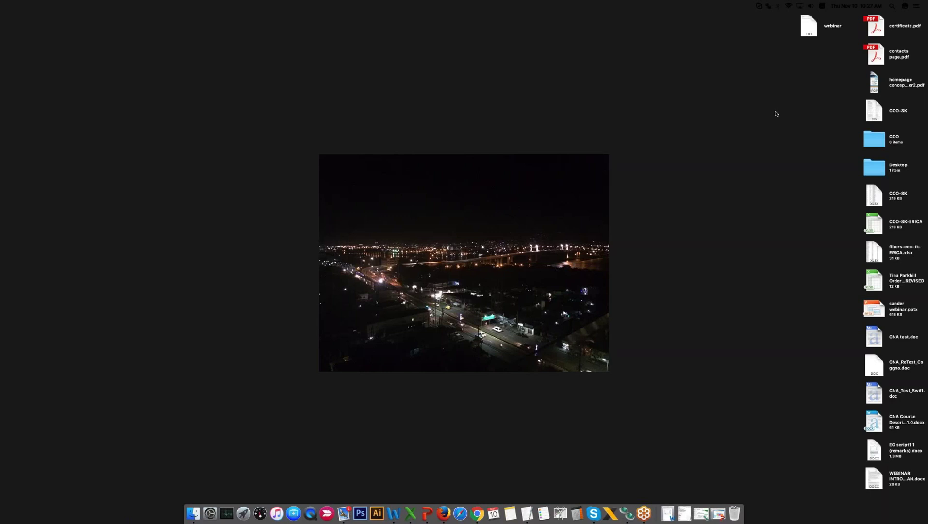
# - Switch to PowerPoint and start the slide show of the webinar presentation
pyautogui.click(722, 516)
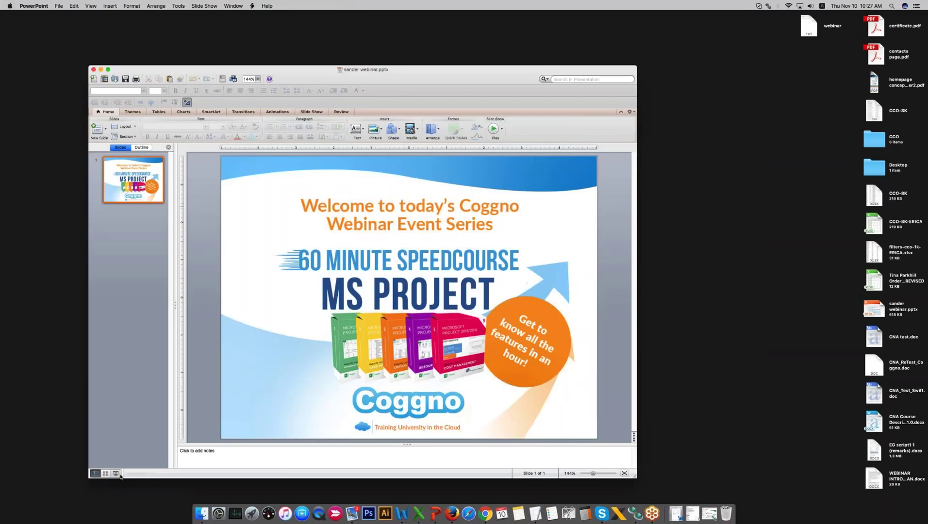
pyautogui.click(118, 475)
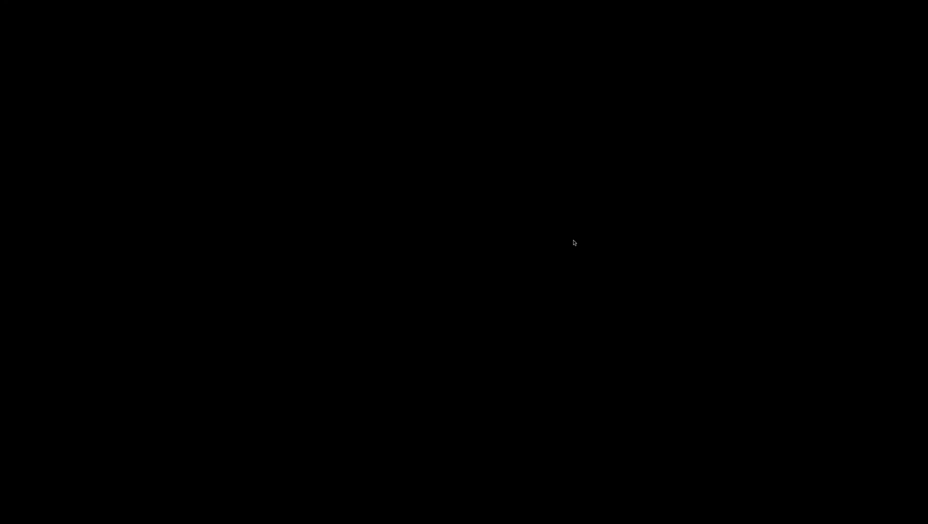
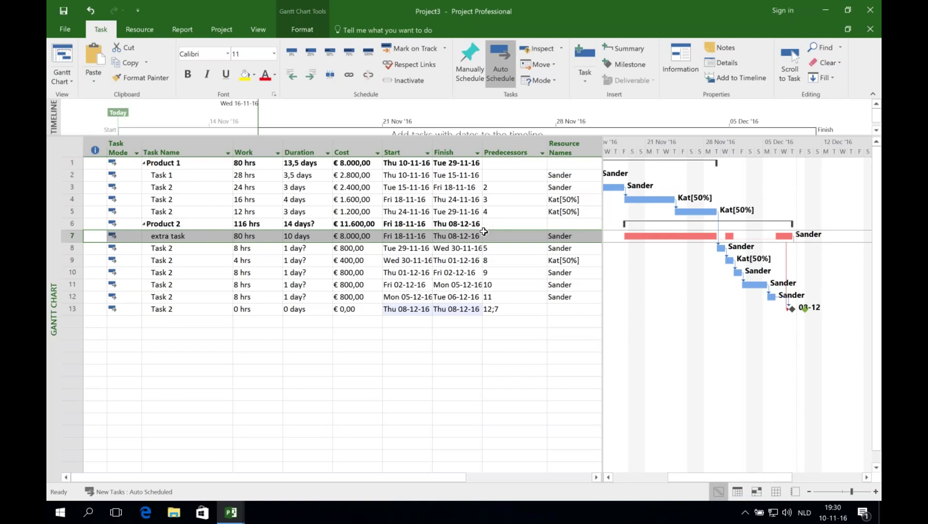
# - Delete the link between Product 1's last subtask and the Product 2 subtask in row 8, and undo the deletion
pyautogui.doubleClick(719, 219)
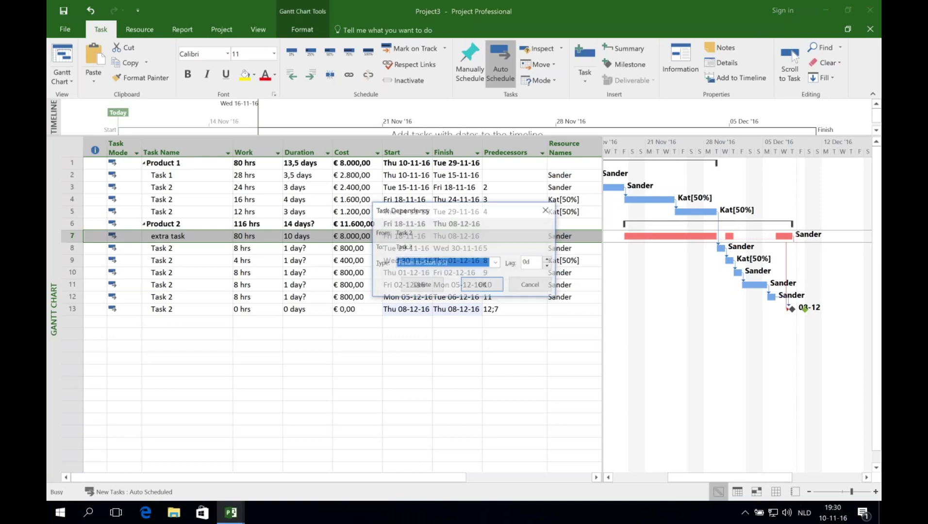
pyautogui.click(423, 286)
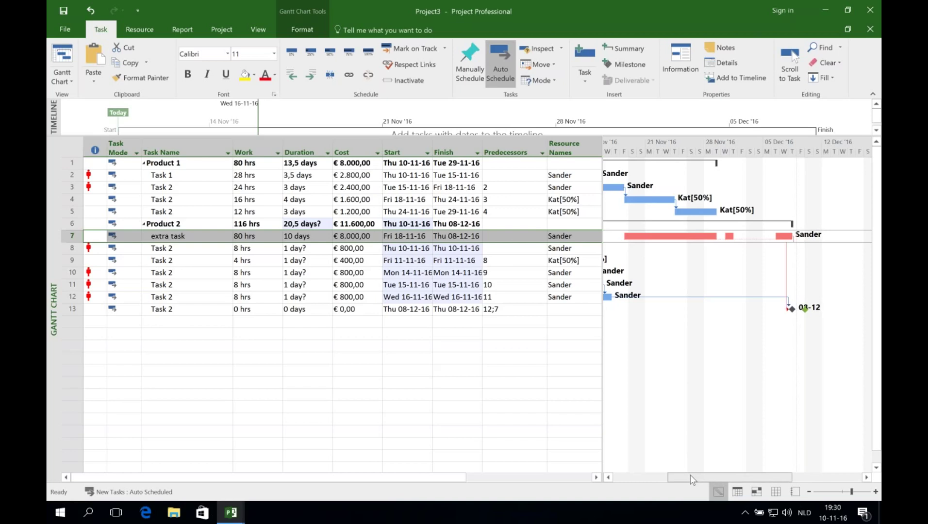
pyautogui.moveTo(694, 481); pyautogui.dragTo(657, 480)
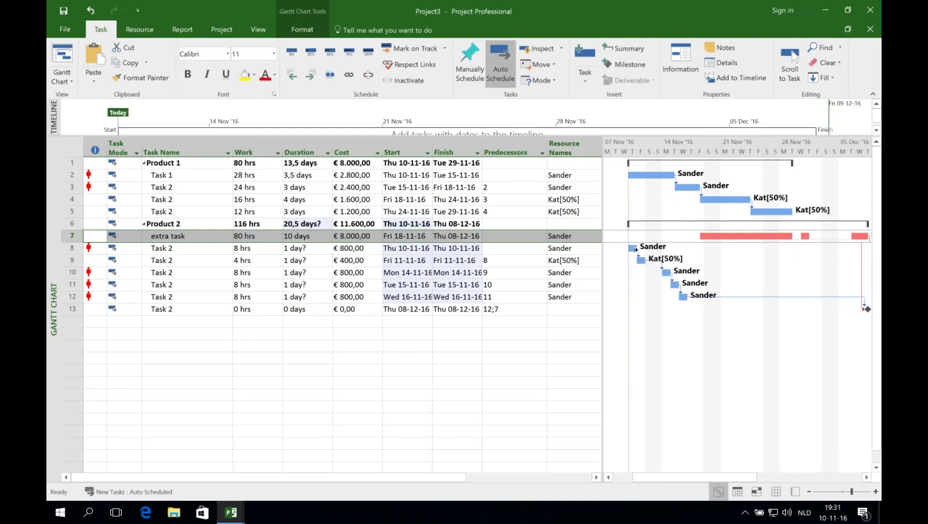
pyautogui.click(90, 13)
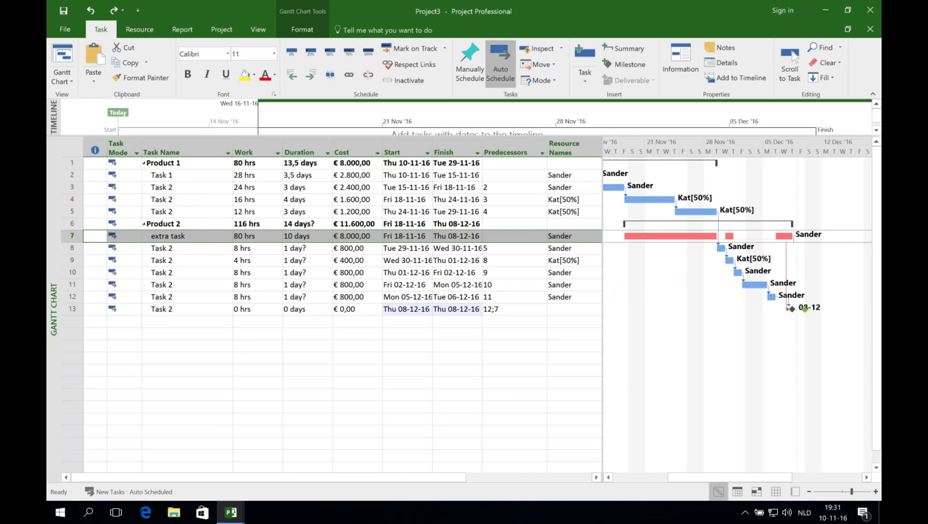
# - Change the task mode of Task 2 in row 3 to Manually Scheduled
pyautogui.click(120, 188)
pyautogui.click(137, 188)
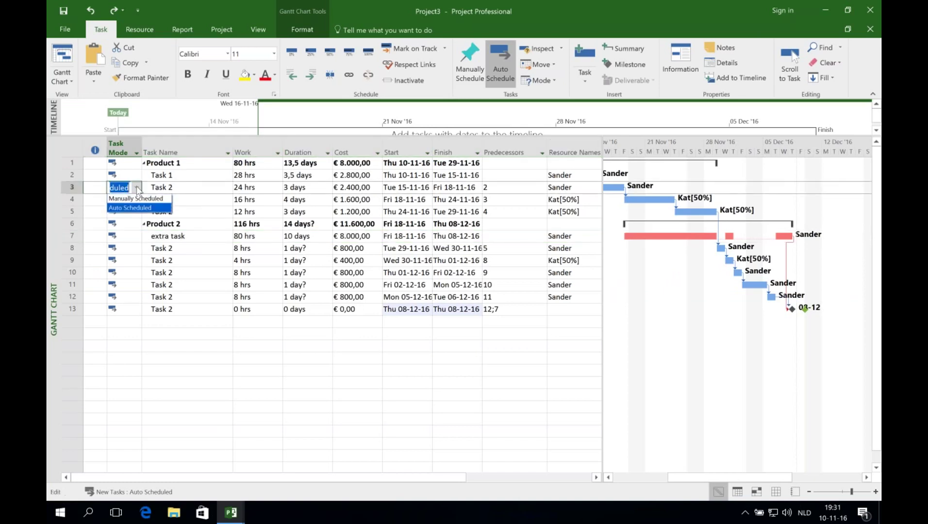
pyautogui.click(137, 198)
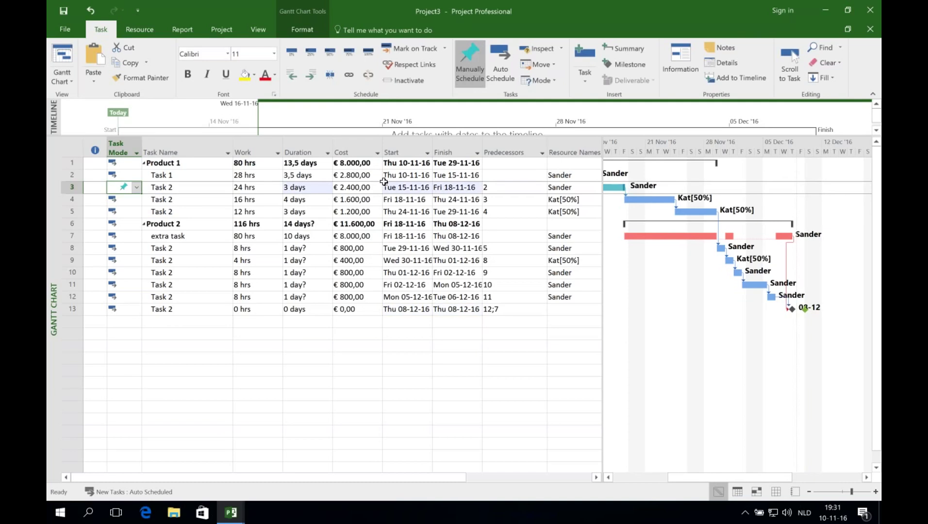
# - Set the duration of Task 1 under Product 1 to 8 days
pyautogui.click(608, 477)
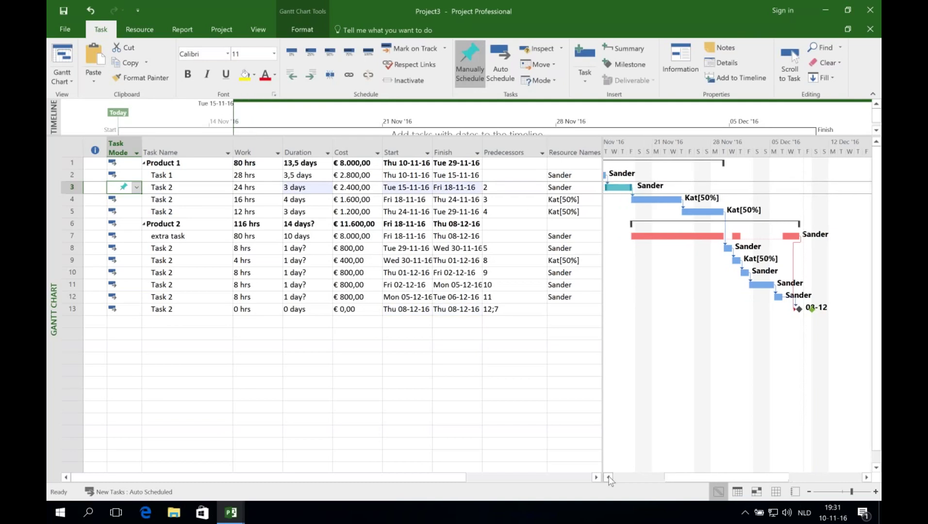
pyautogui.click(609, 478)
pyautogui.click(608, 478)
pyautogui.click(609, 478)
pyautogui.click(609, 478)
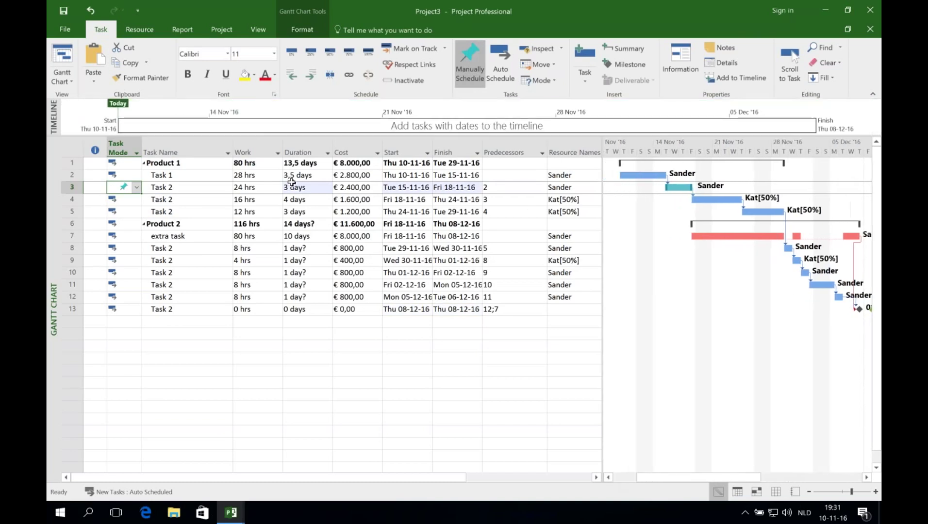
pyautogui.click(299, 176)
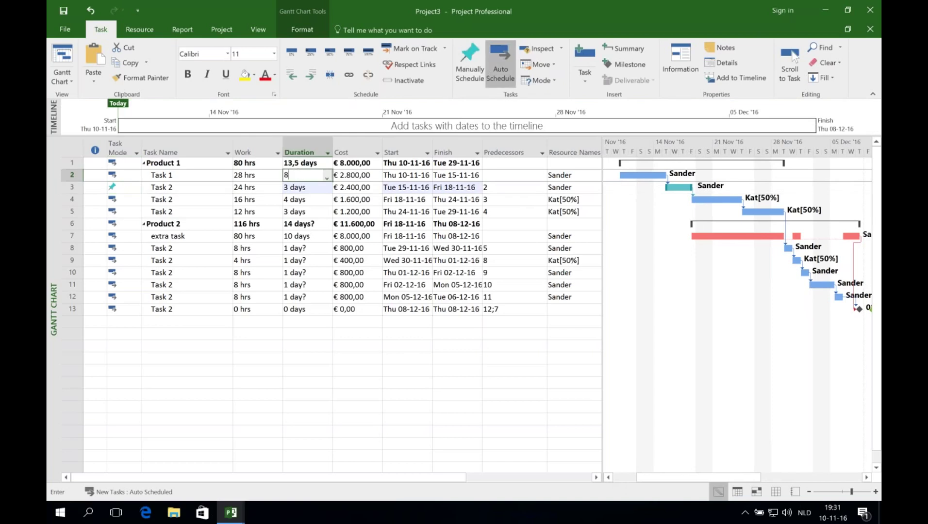
pyautogui.write('8')
pyautogui.press('Return')
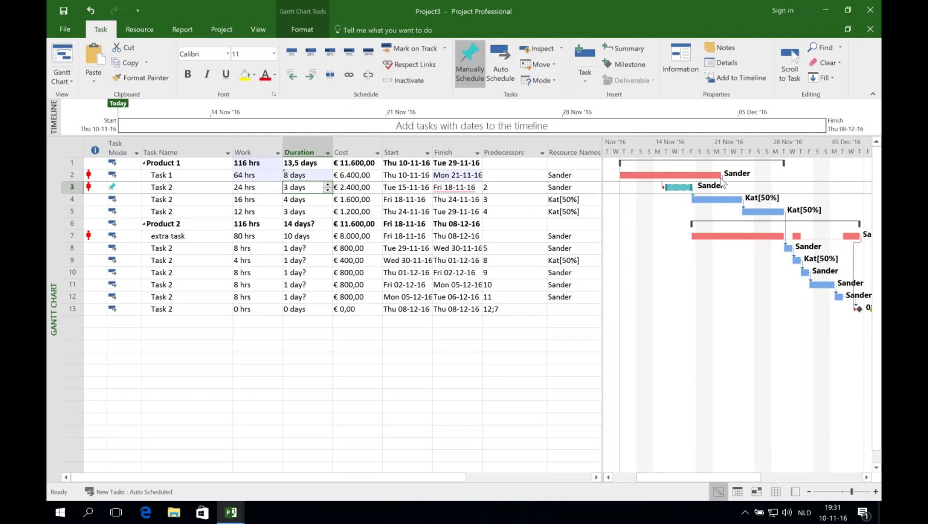
# - Change the task mode of Task 2 in row 3 to Auto Scheduled
pyautogui.moveTo(721, 182)
pyautogui.moveTo(682, 187)
pyautogui.click(118, 190)
pyautogui.click(118, 190)
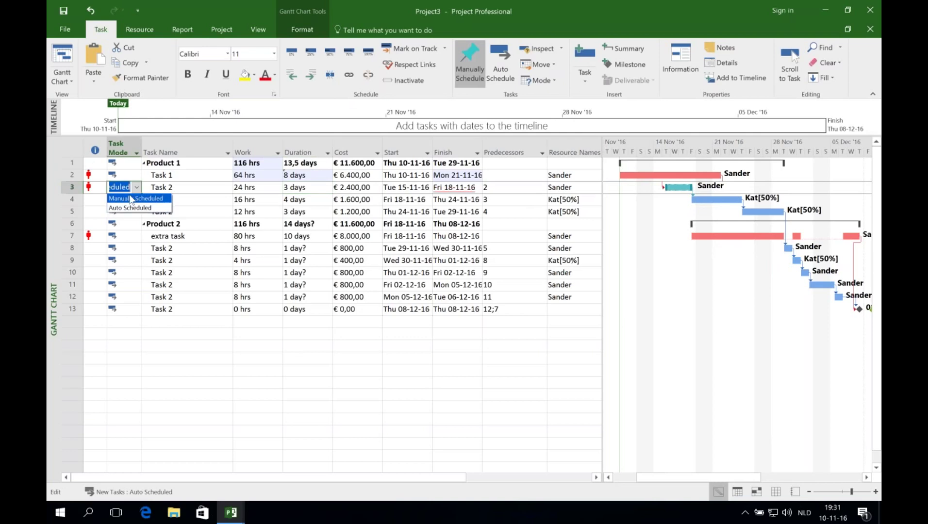
pyautogui.press('Return')
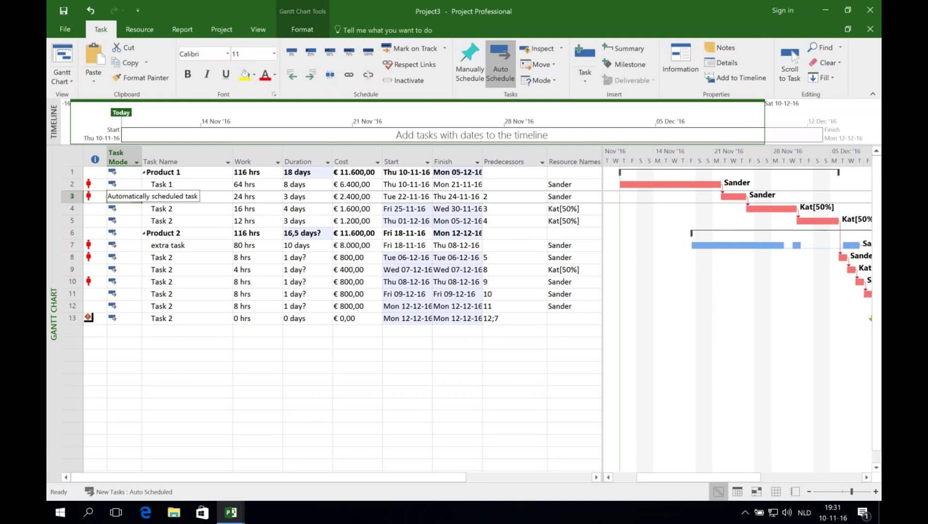
pyautogui.click(121, 196)
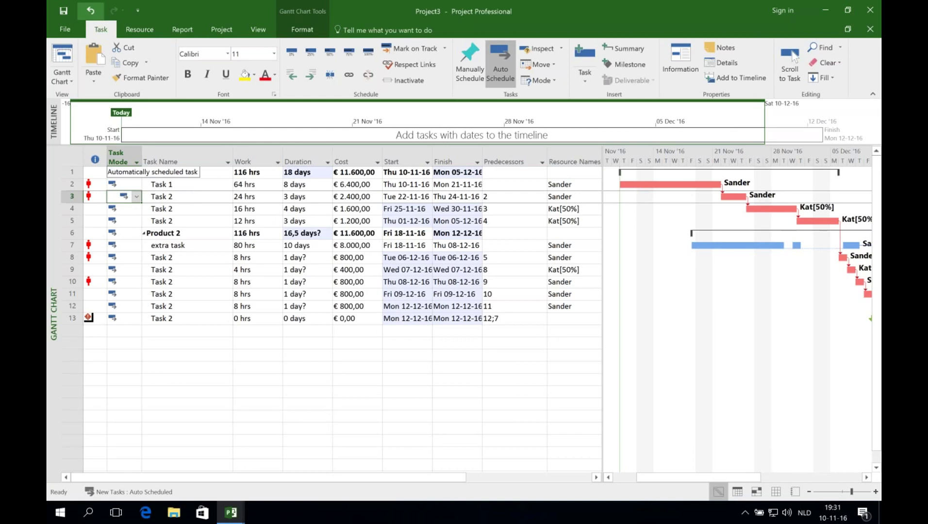
# - Undo the recent task mode changes of Task 2 in row 3 and the duration change of Task 1 under Product 1
pyautogui.click(94, 16)
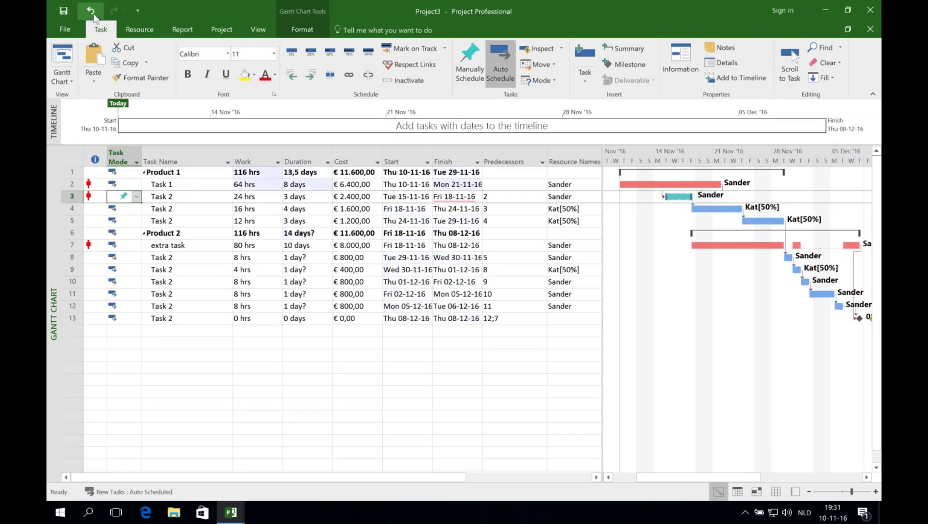
pyautogui.click(94, 14)
pyautogui.click(94, 14)
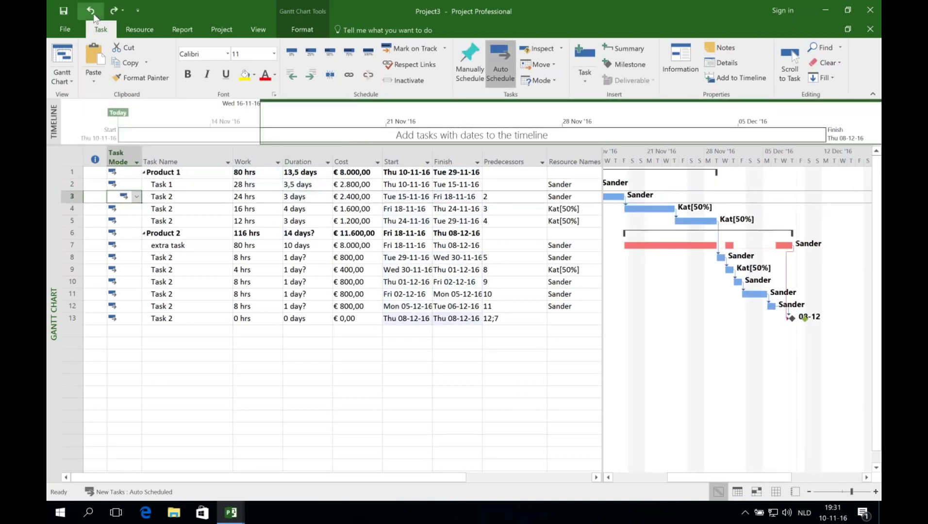
pyautogui.click(190, 197)
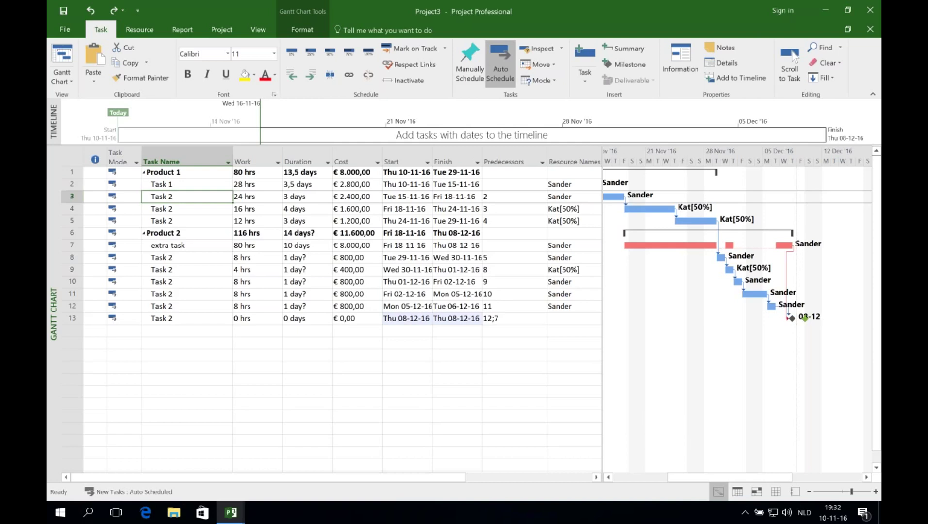
# - Examine the constraint types available for Task 1 in its advanced task information, and leave without changing anything
pyautogui.doubleClick(187, 184)
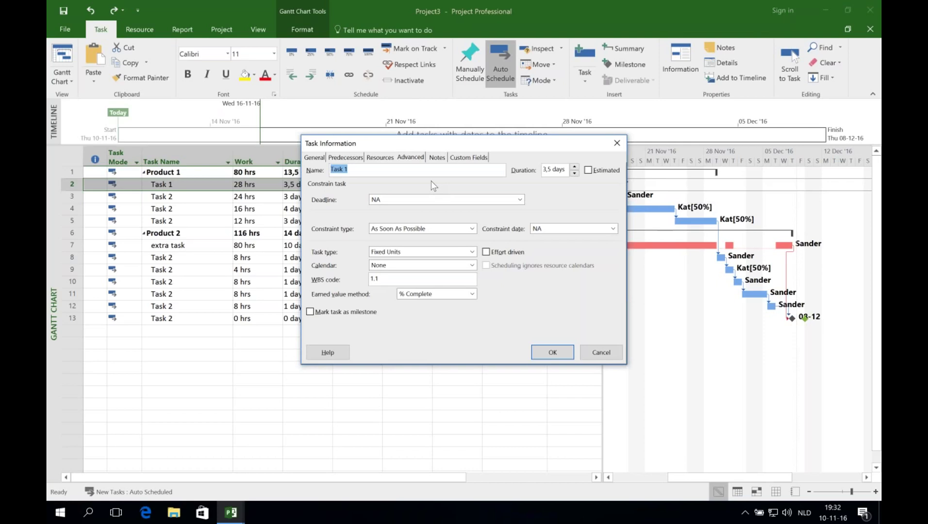
pyautogui.click(410, 158)
pyautogui.click(437, 230)
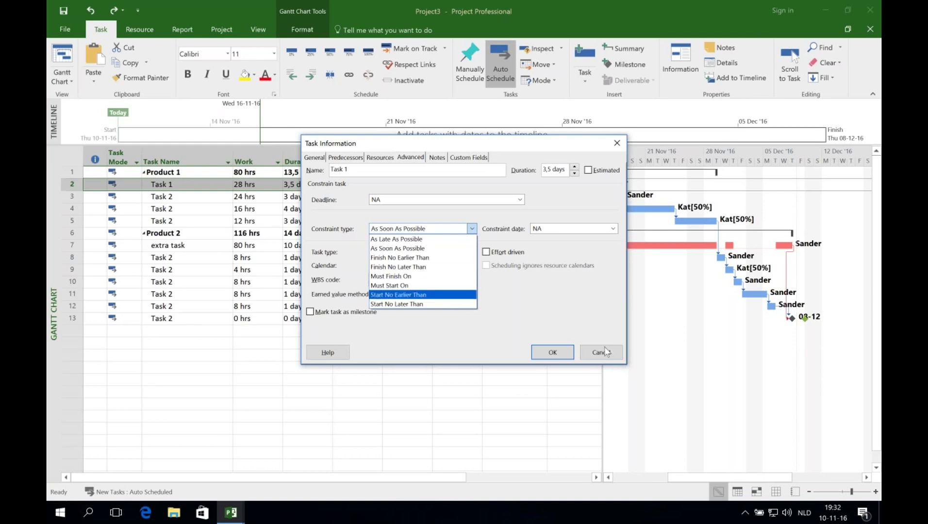
pyautogui.press('Escape')
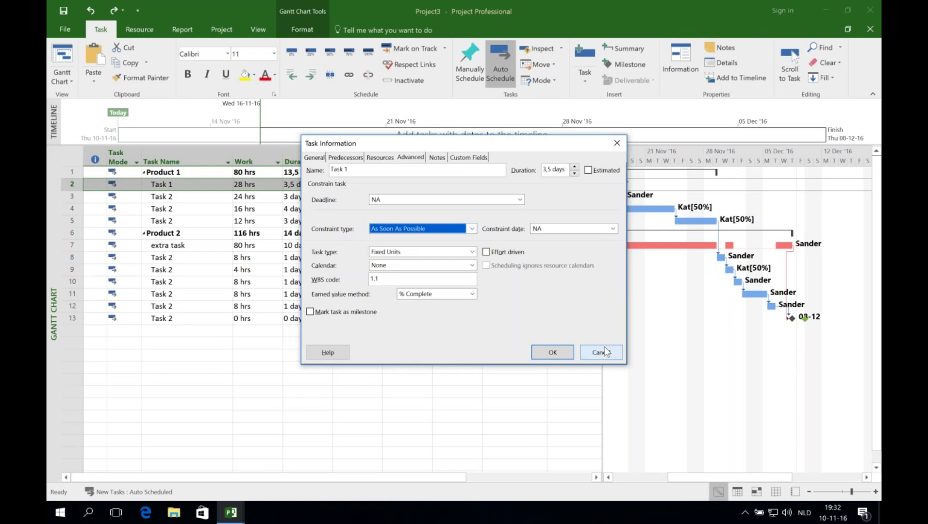
pyautogui.click(601, 352)
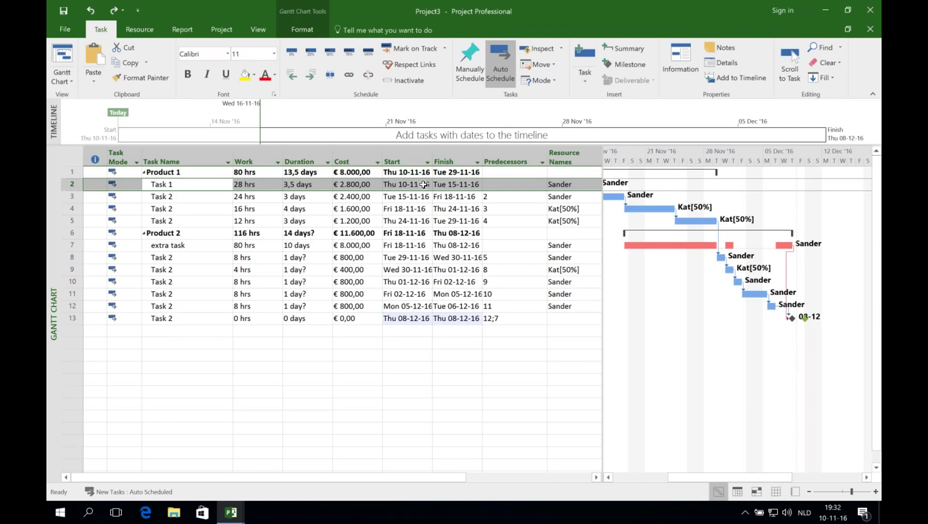
# - Set the start date of Task 1 under Product 1 to Mon 14-11-16
pyautogui.click(186, 189)
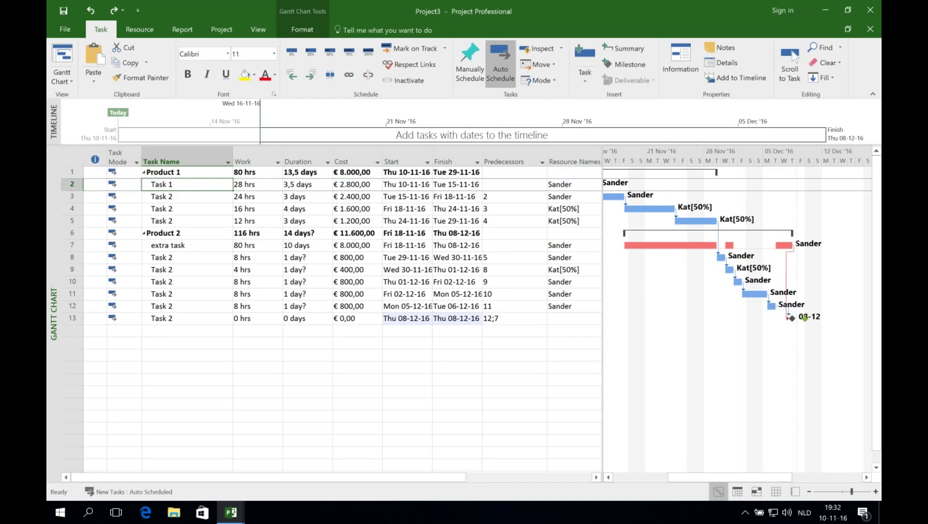
pyautogui.press('Right')
pyautogui.press('Right')
pyautogui.press('Left')
pyautogui.press('Left')
pyautogui.press('Left')
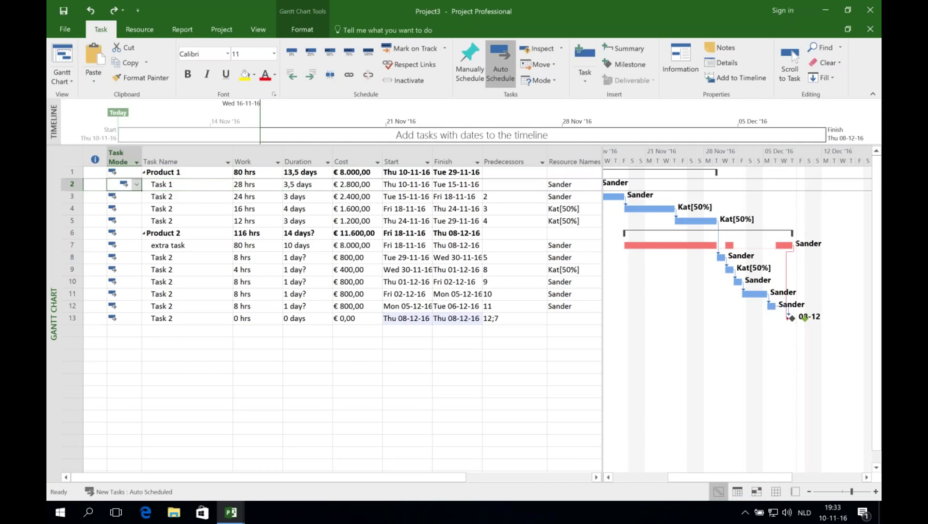
pyautogui.press('Right')
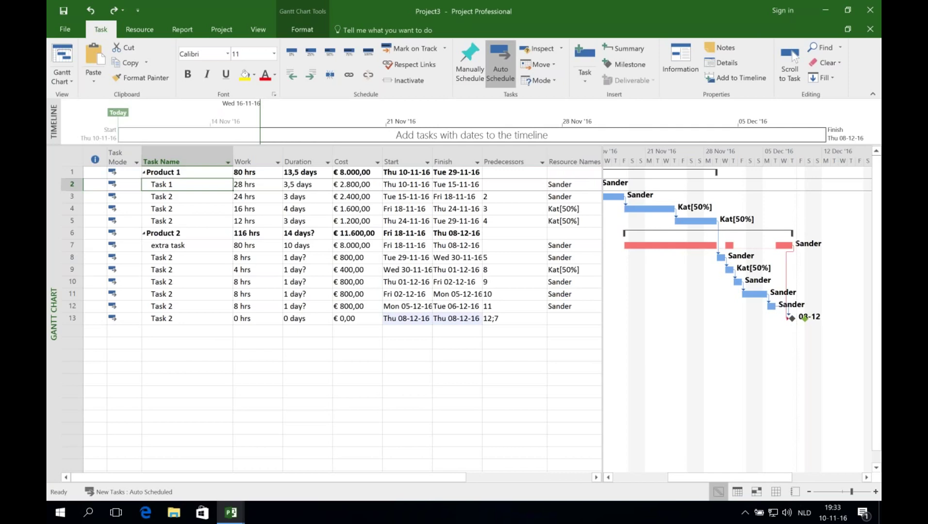
pyautogui.press('Left')
pyautogui.press('Left')
pyautogui.press('Right')
pyautogui.press('Right')
pyautogui.press('Right')
pyautogui.press('Right')
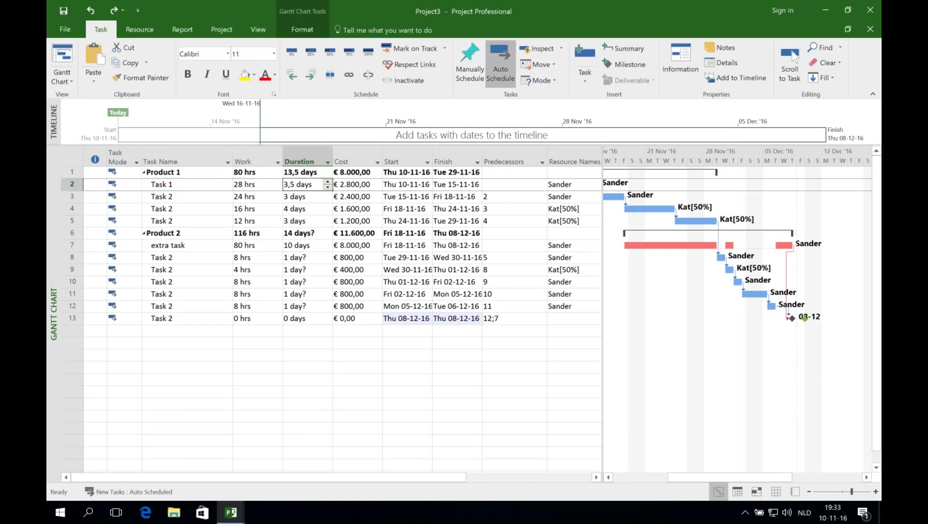
pyautogui.press('Right')
pyautogui.press('Right')
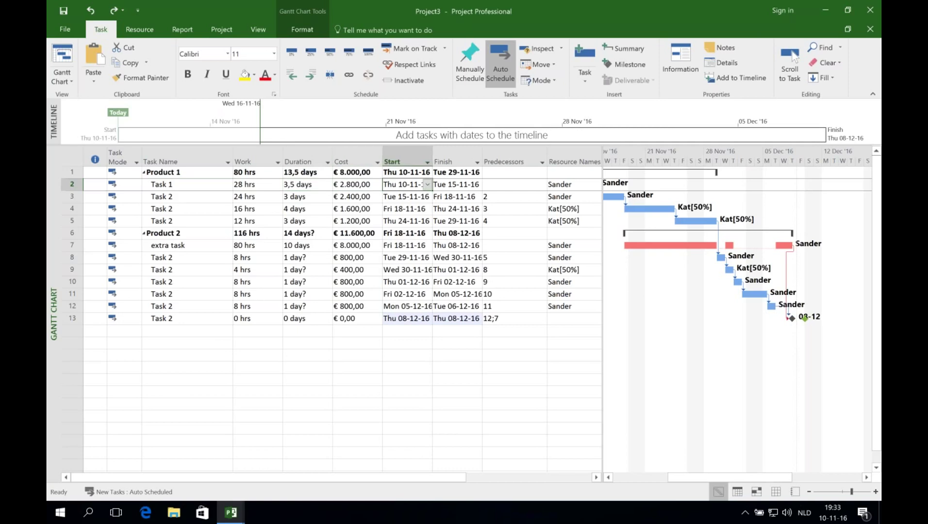
pyautogui.click(427, 184)
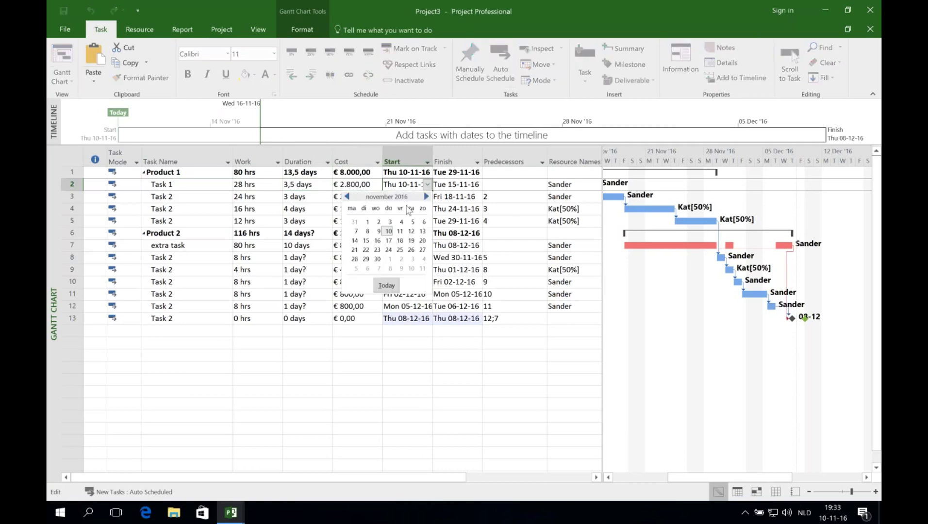
pyautogui.click(355, 241)
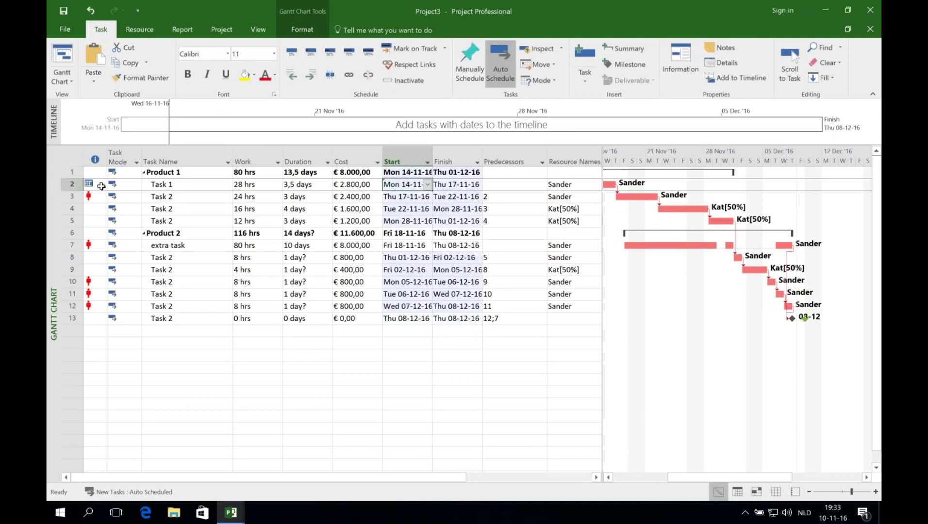
# - Set the finish date of Task 1 under Product 1 to Fri 18-11-16
pyautogui.moveTo(90, 187)
pyautogui.click(409, 184)
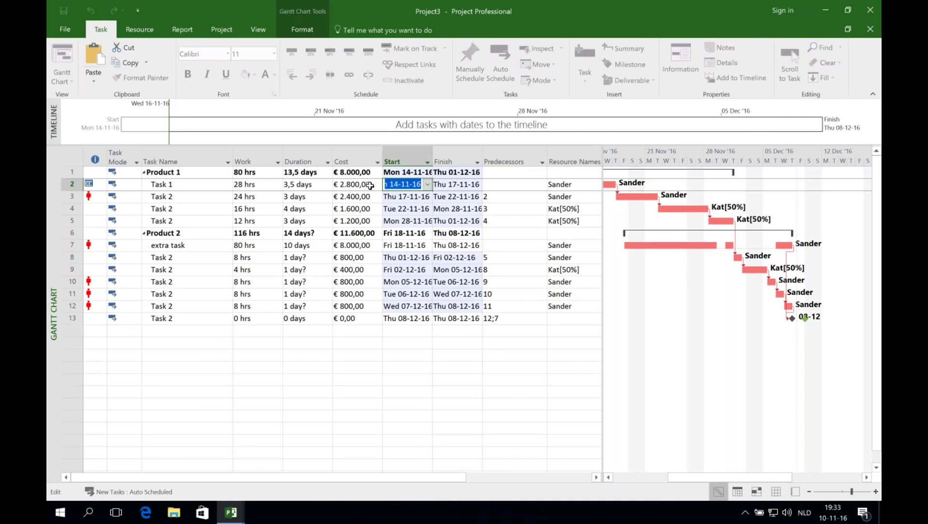
pyautogui.press('Right')
pyautogui.click(473, 186)
pyautogui.click(478, 186)
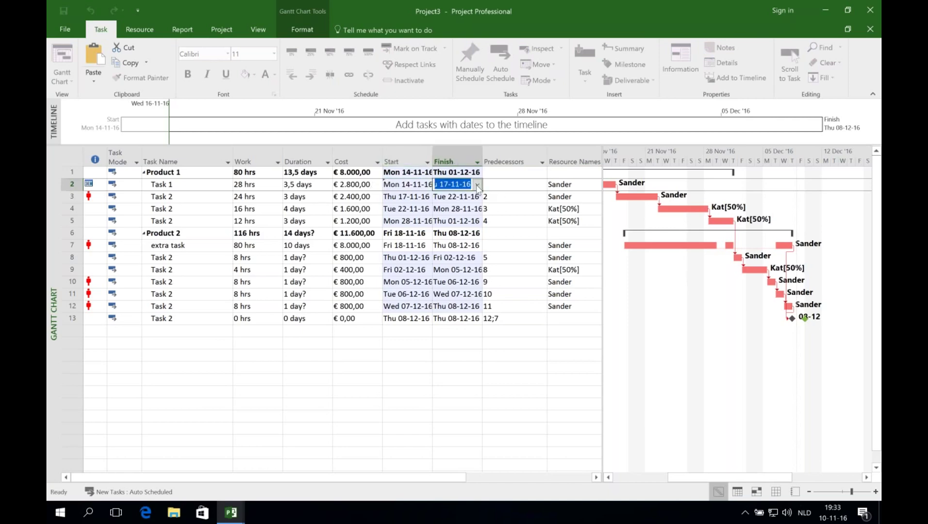
pyautogui.click(478, 185)
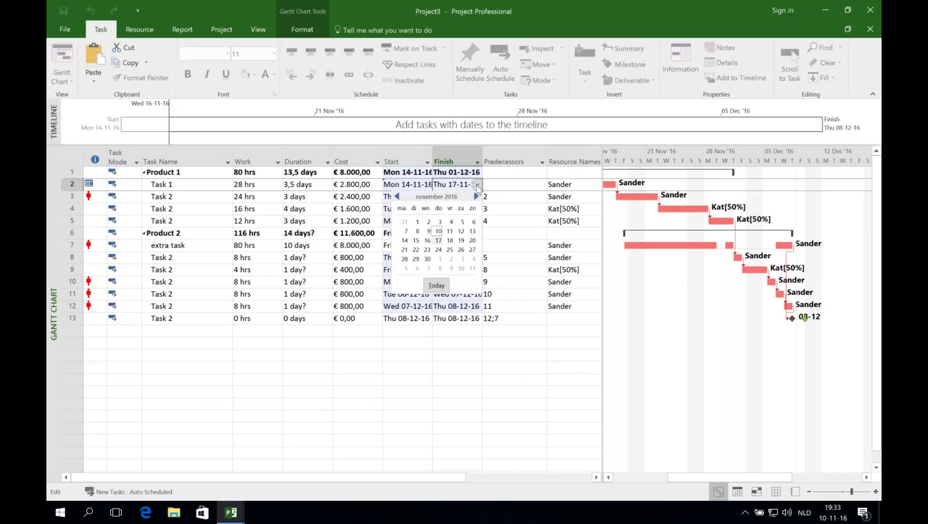
pyautogui.click(438, 240)
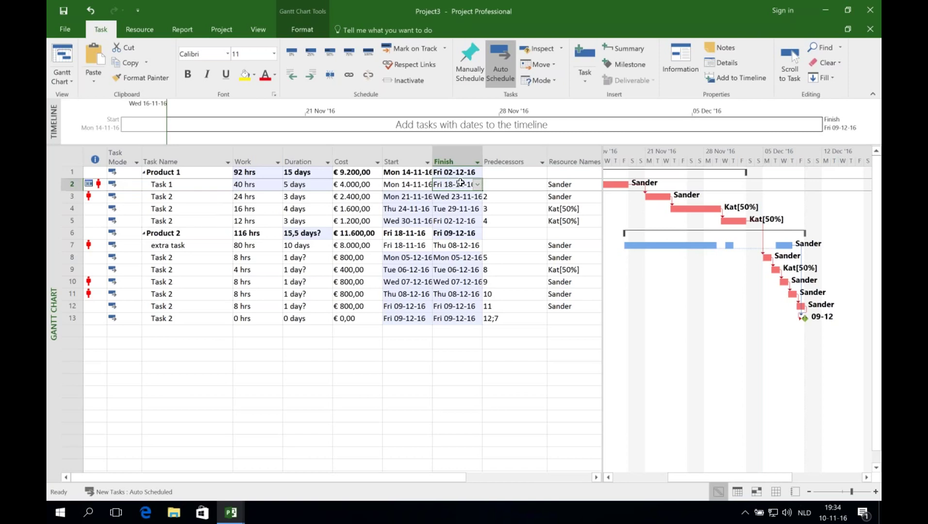
# - Hide the Start and Finish columns in the task table
pyautogui.moveTo(405, 161); pyautogui.dragTo(458, 160)
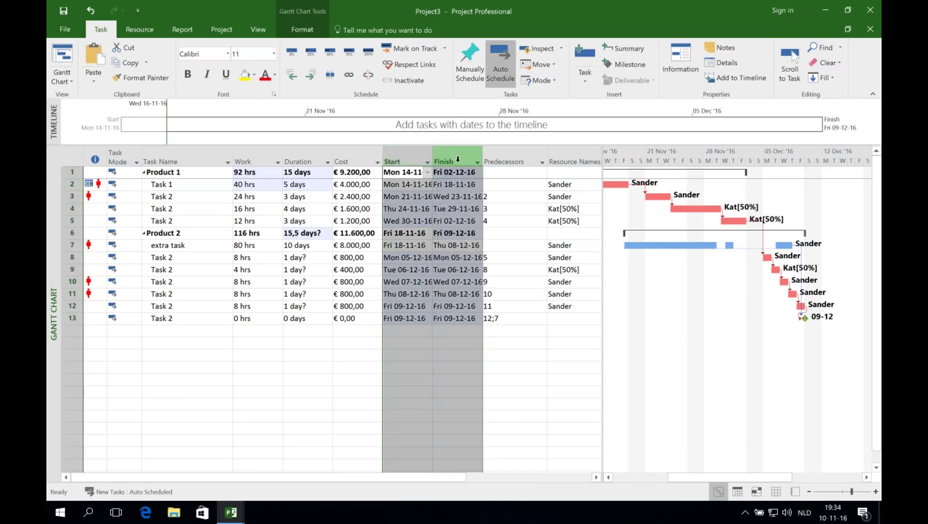
pyautogui.rightClick(458, 159)
pyautogui.click(489, 256)
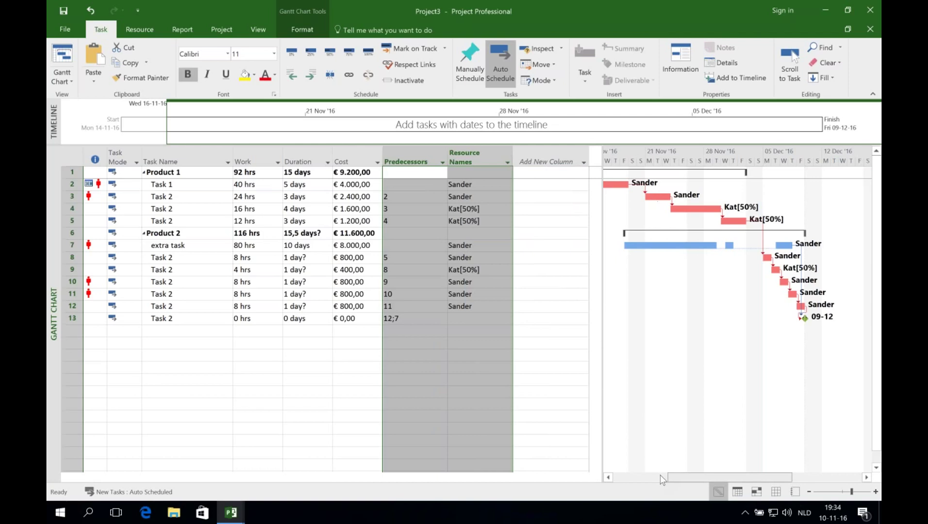
pyautogui.moveTo(661, 479); pyautogui.dragTo(653, 477)
# - Undo the hiding of the Start and Finish columns and both date changes of Task 1
pyautogui.click(91, 11)
pyautogui.click(90, 11)
pyautogui.click(91, 11)
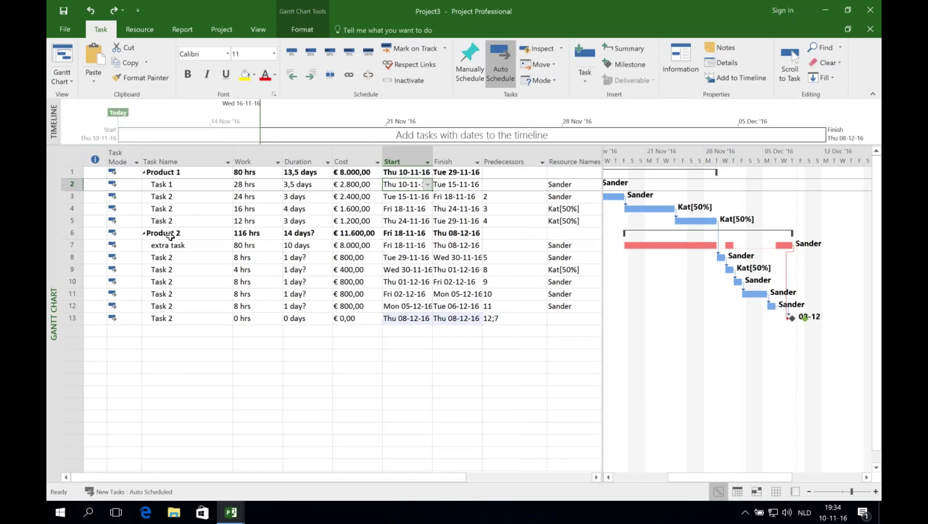
# - Move the start of Task 2 in row 3 to Mon 21-11-16 and keep its link to Task 1
pyautogui.click(180, 200)
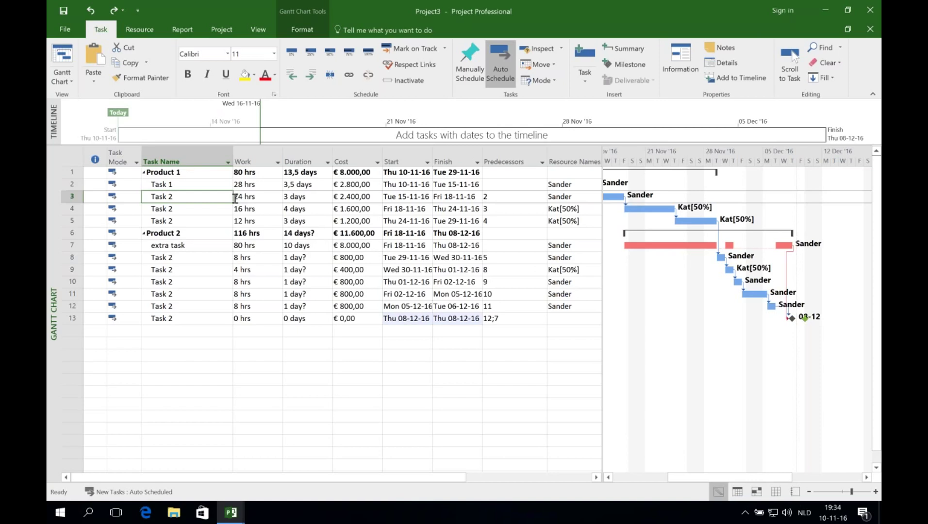
pyautogui.click(413, 194)
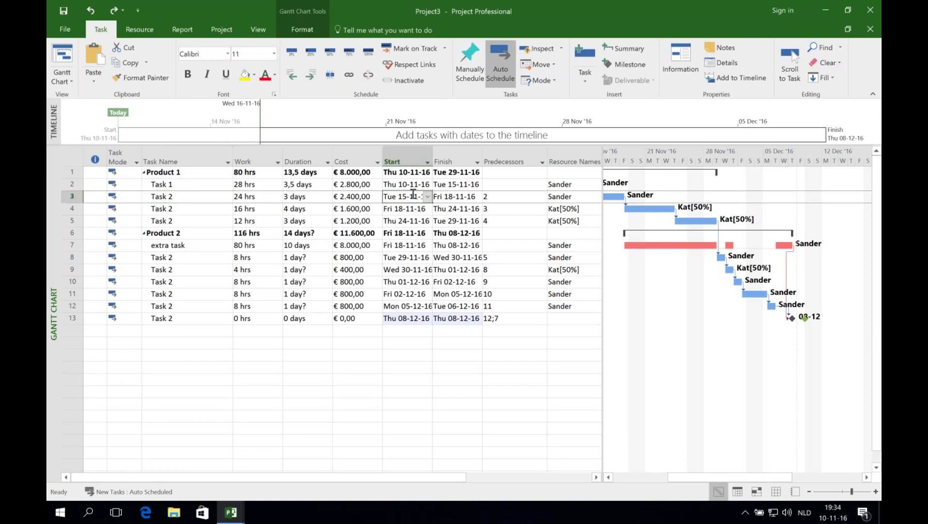
pyautogui.press('Right')
pyautogui.press('Left')
pyautogui.press('F2')
pyautogui.hotkey('alt', 'Down')
pyautogui.click(356, 265)
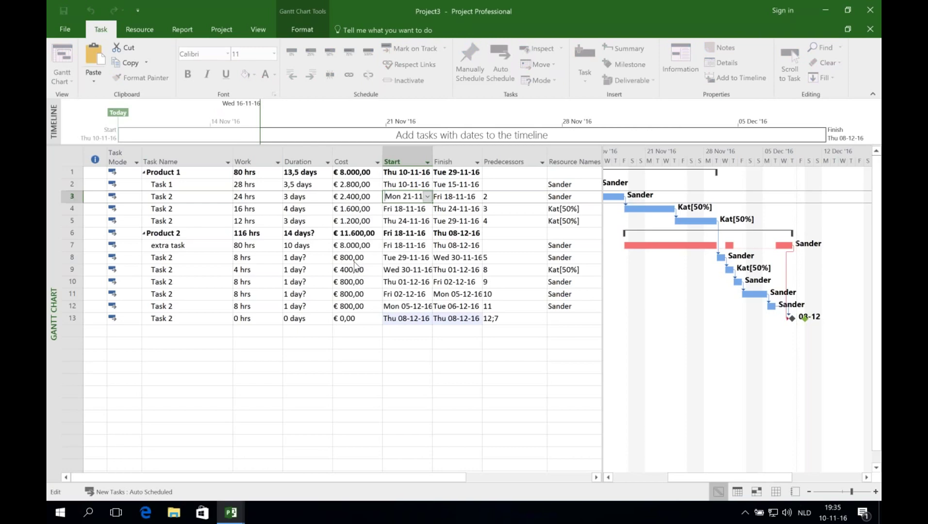
pyautogui.press('Return')
pyautogui.click(410, 271)
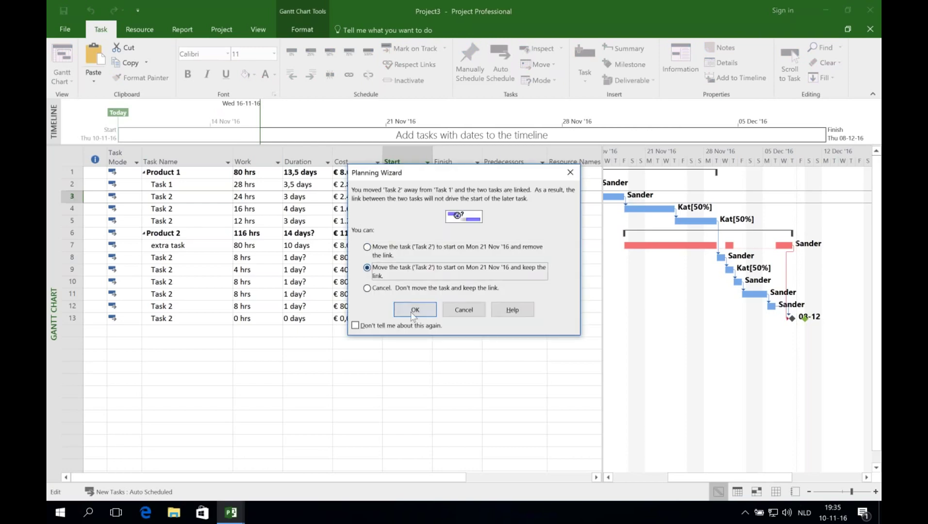
pyautogui.press('Return')
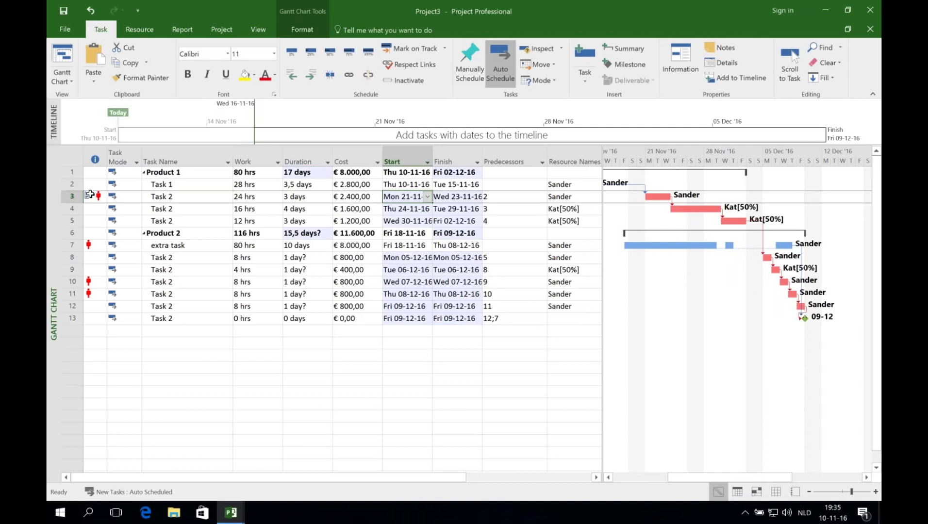
# - Check the constraint of Task 2 in row 3 and add the note "Delivery" to the task
pyautogui.moveTo(90, 194)
pyautogui.doubleClick(165, 196)
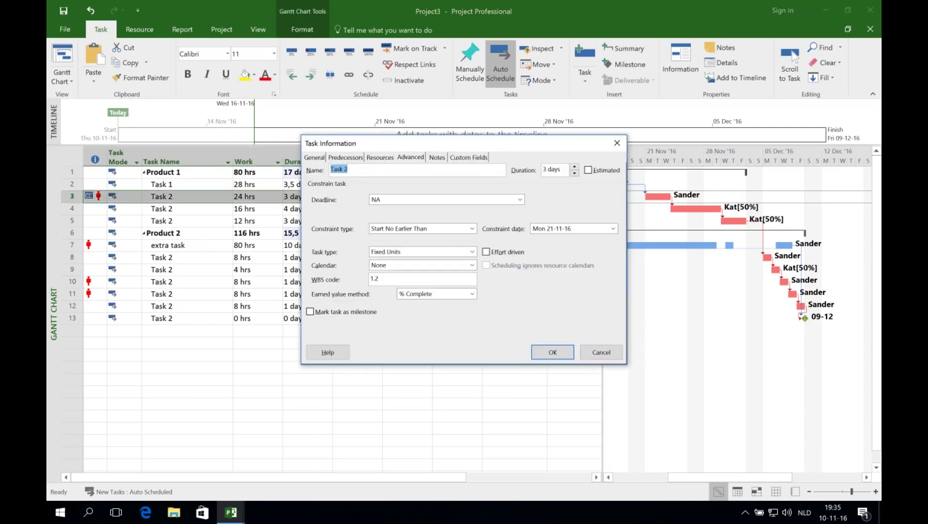
pyautogui.click(435, 158)
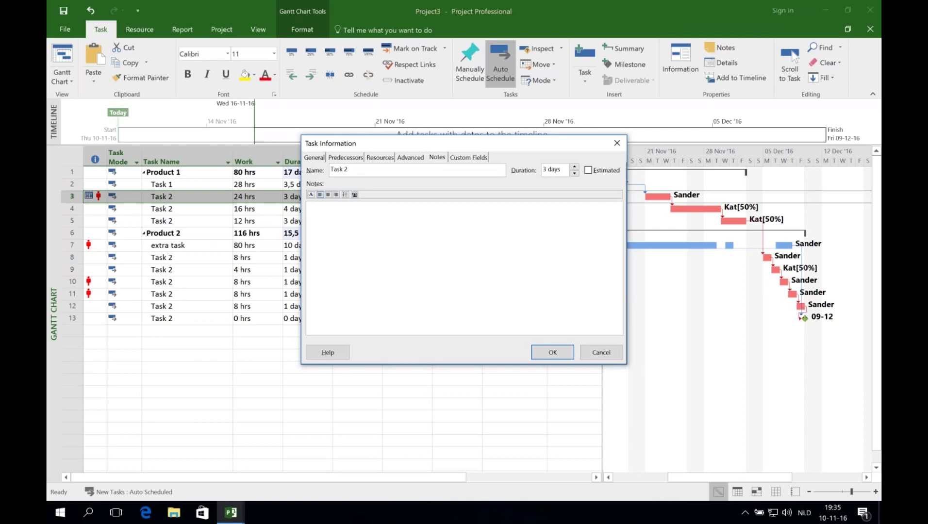
pyautogui.write('Delivery')
pyautogui.click(552, 352)
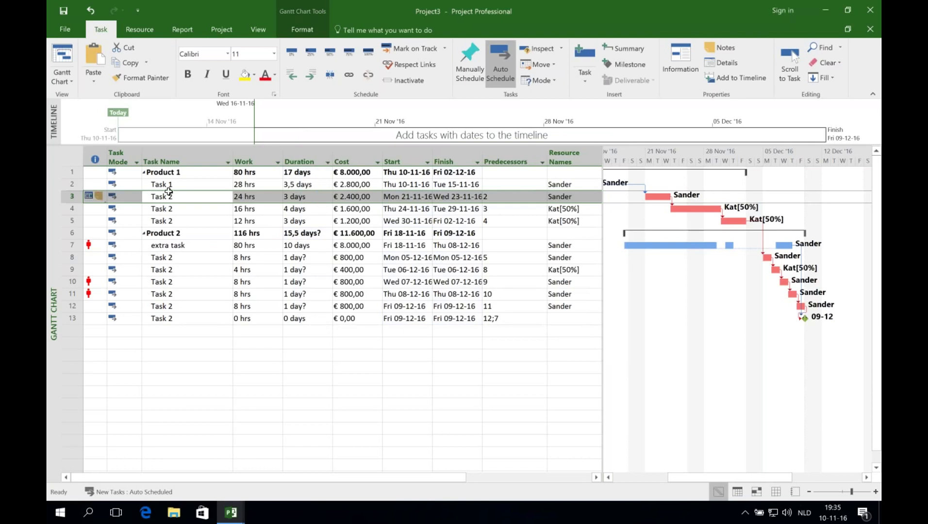
pyautogui.click(168, 194)
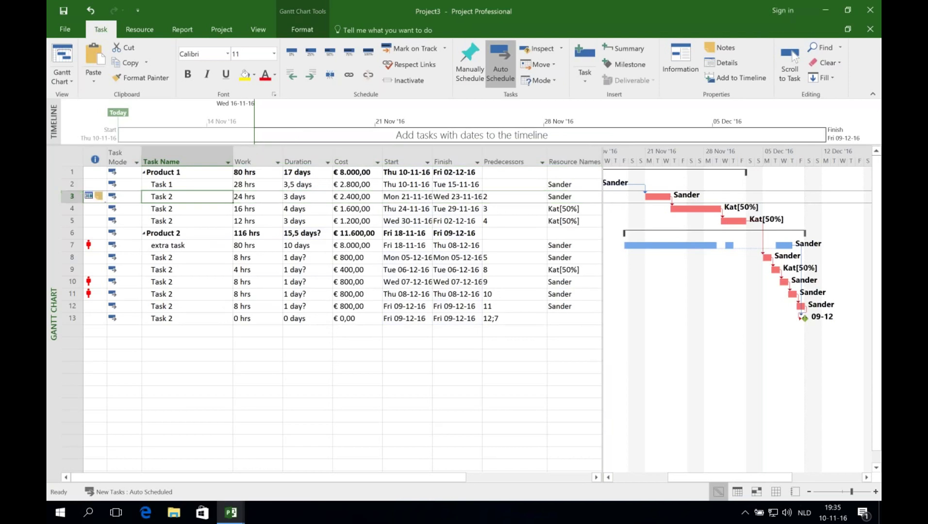
# - Undo the note and the start date change of Task 2 in row 3
pyautogui.moveTo(98, 199)
pyautogui.click(100, 16)
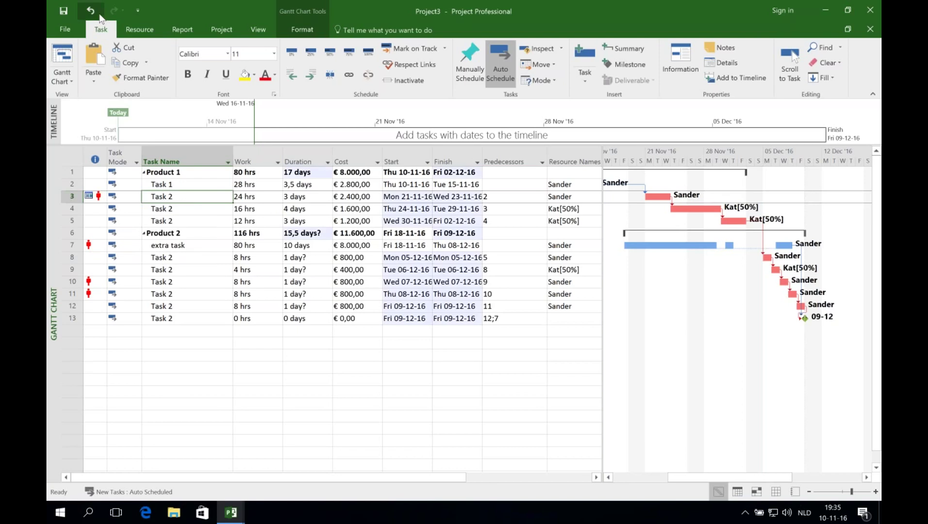
pyautogui.click(90, 11)
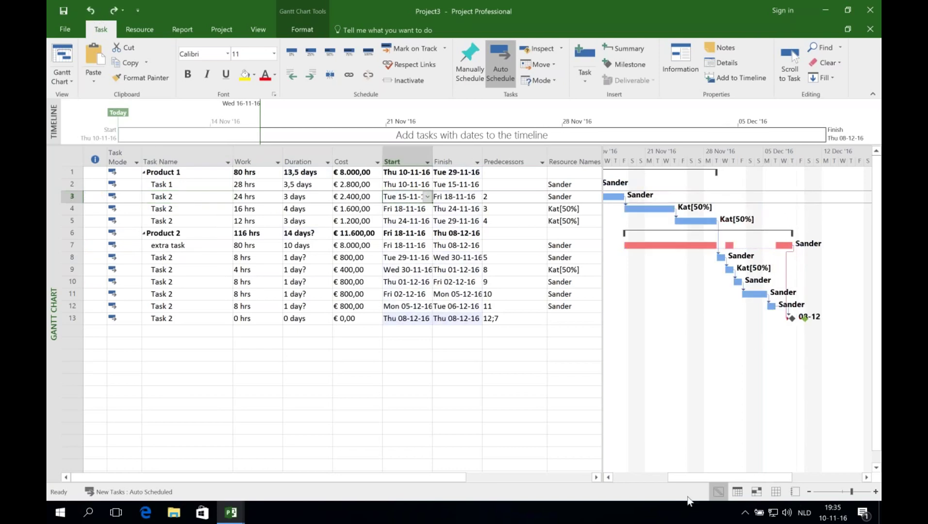
# - Link Task 2 in row 3 to the extra task in row 7 as its predecessor
pyautogui.moveTo(687, 478); pyautogui.dragTo(663, 477)
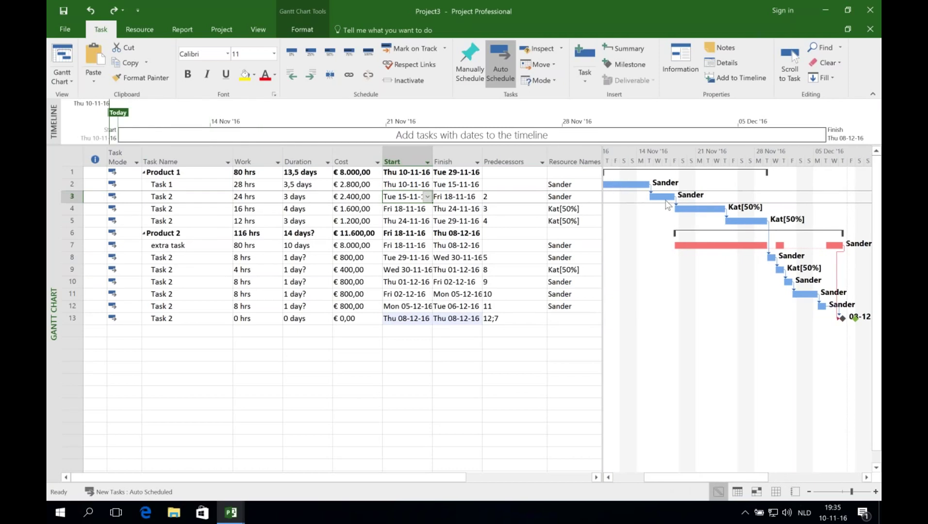
pyautogui.moveTo(666, 200); pyautogui.dragTo(687, 245)
pyautogui.moveTo(665, 198); pyautogui.dragTo(687, 245)
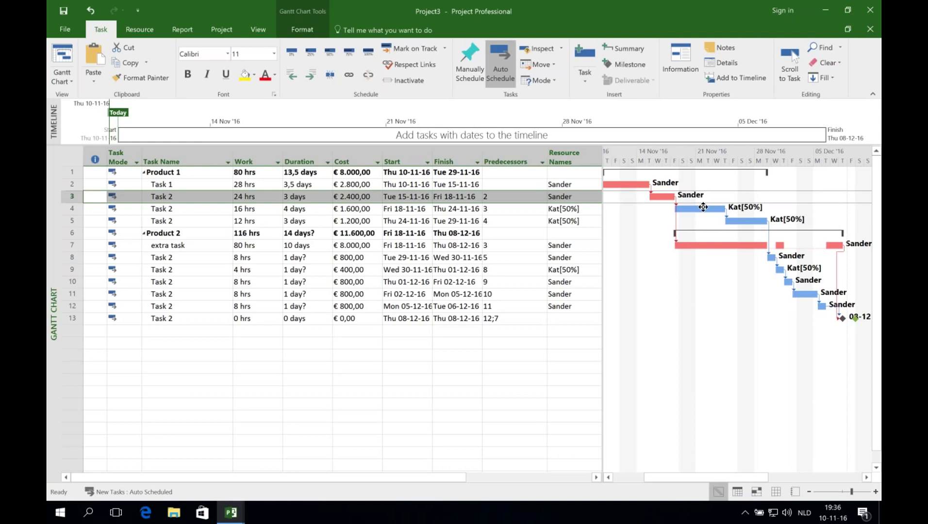
# - Replace the resource of Task 2 in row 4 with a new colleague and set the task's duration to 2 days
pyautogui.moveTo(703, 207)
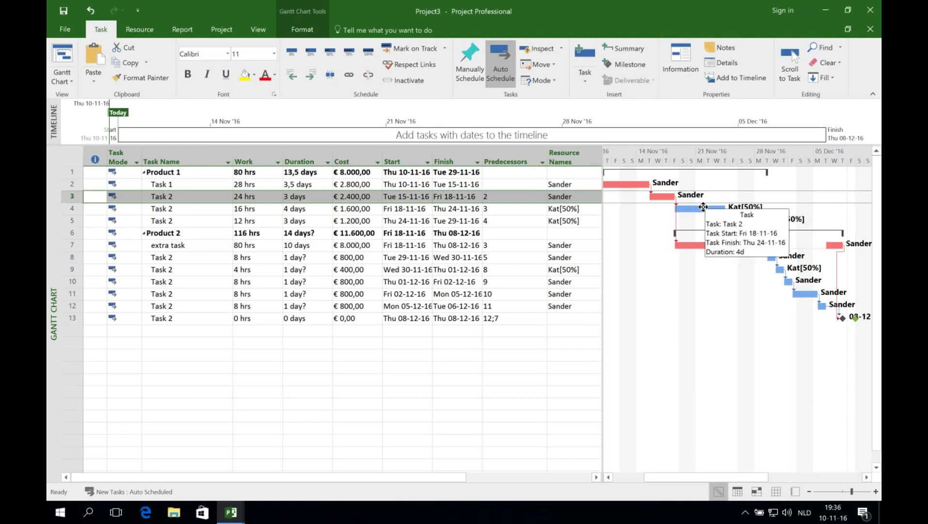
pyautogui.click(554, 210)
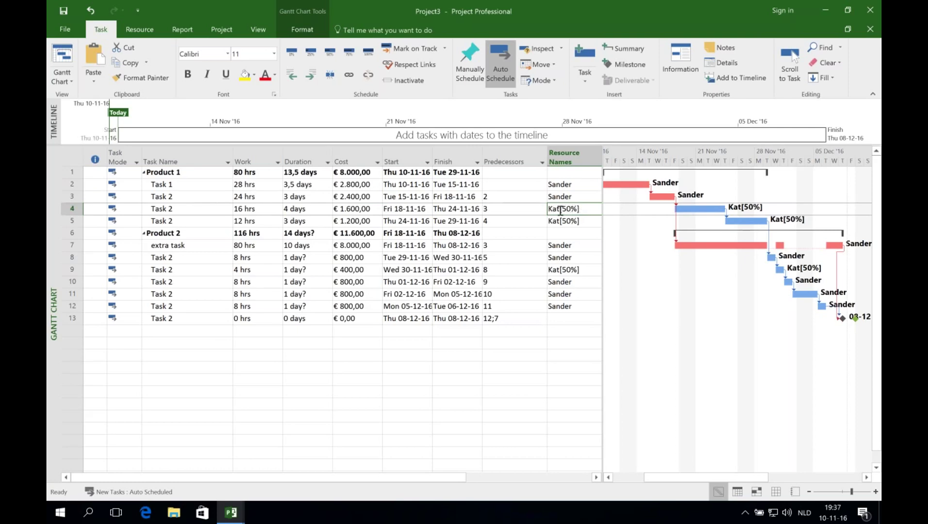
pyautogui.write('S')
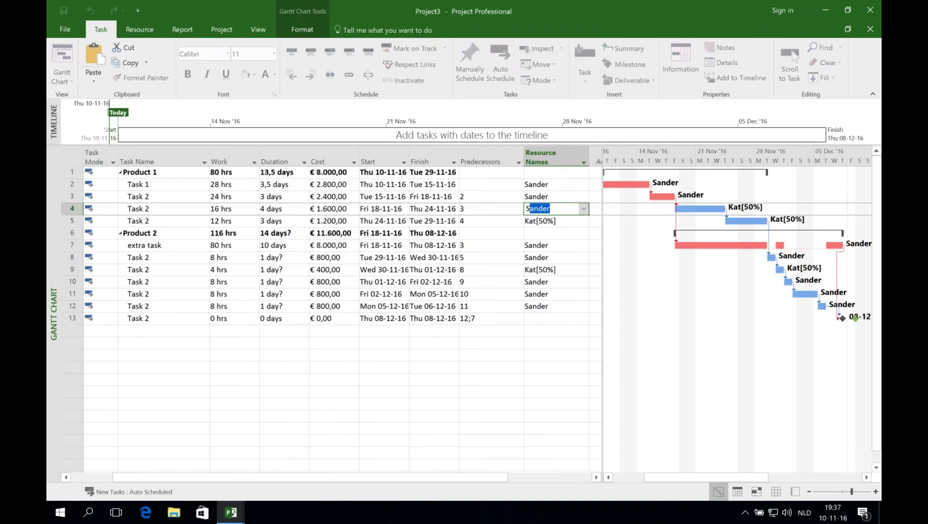
pyautogui.write('imon')
pyautogui.press('Return')
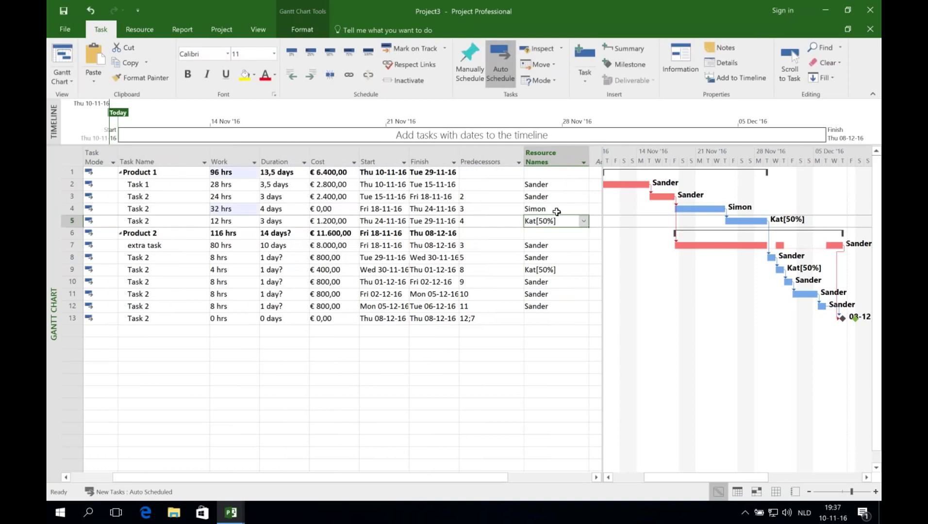
pyautogui.click(286, 210)
pyautogui.write('2')
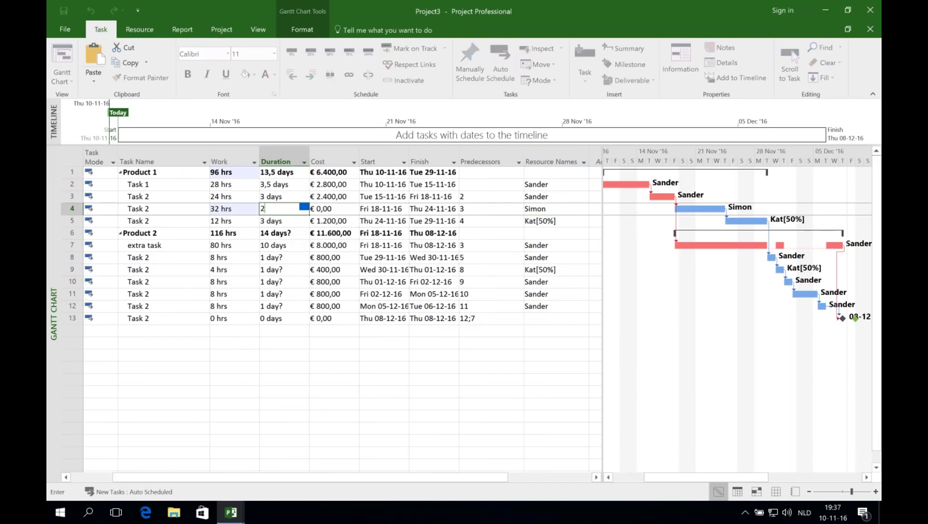
pyautogui.press('Return')
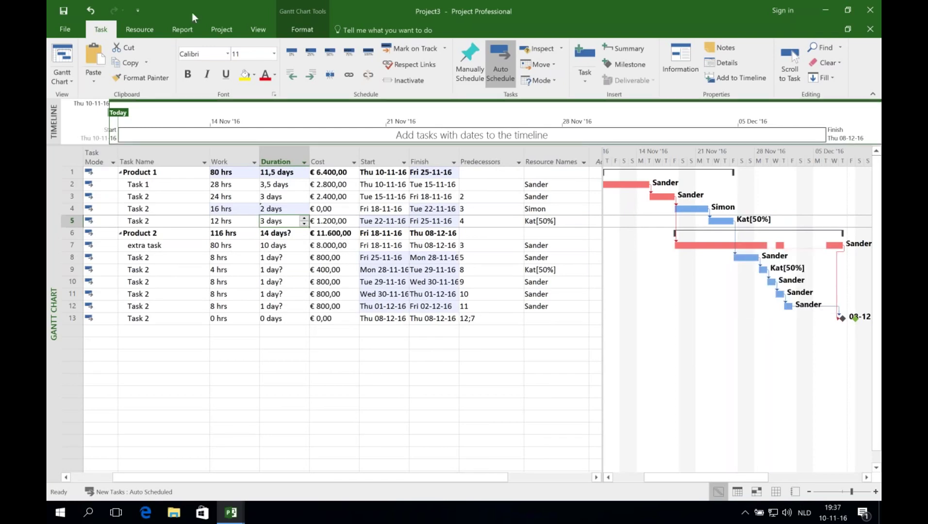
# - Level all resources in the project to resolve their overallocations
pyautogui.click(141, 32)
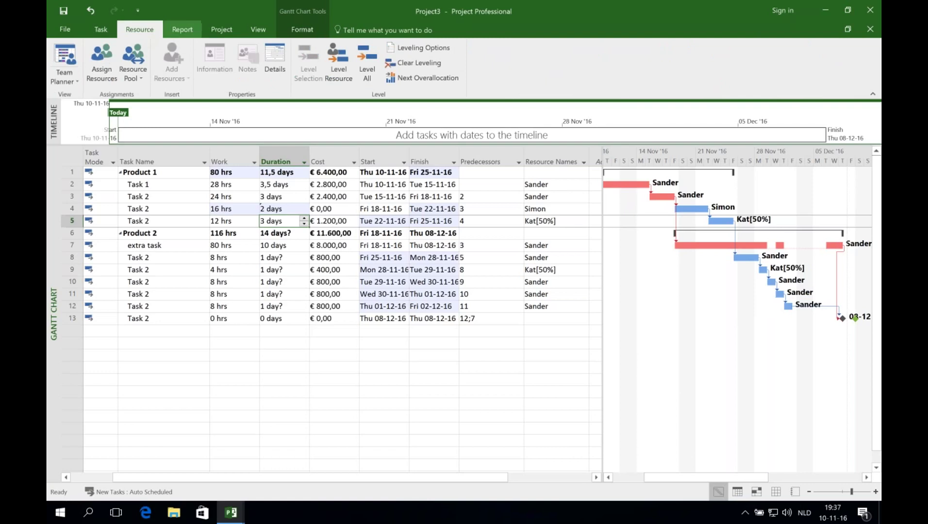
pyautogui.click(367, 66)
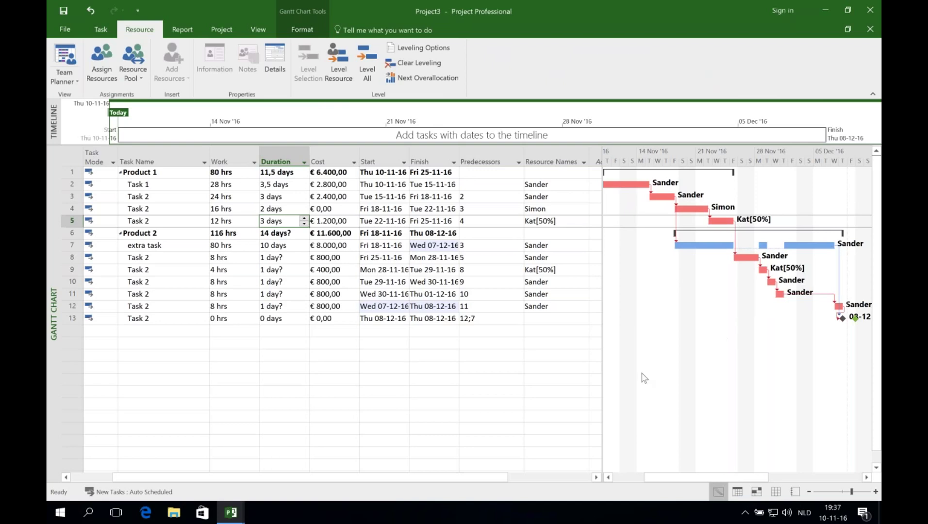
pyautogui.click(866, 478)
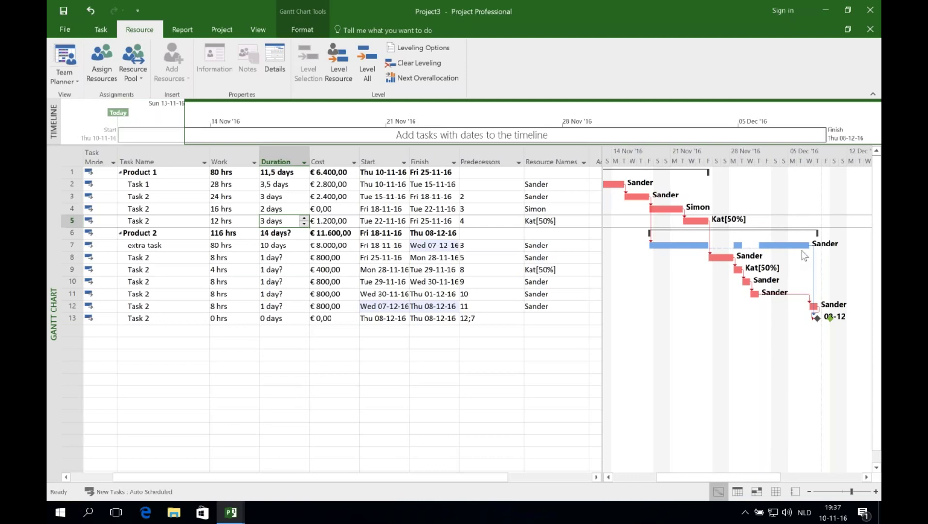
# - Set the work of Task 2 in row 3 to 16 hrs
pyautogui.click(530, 195)
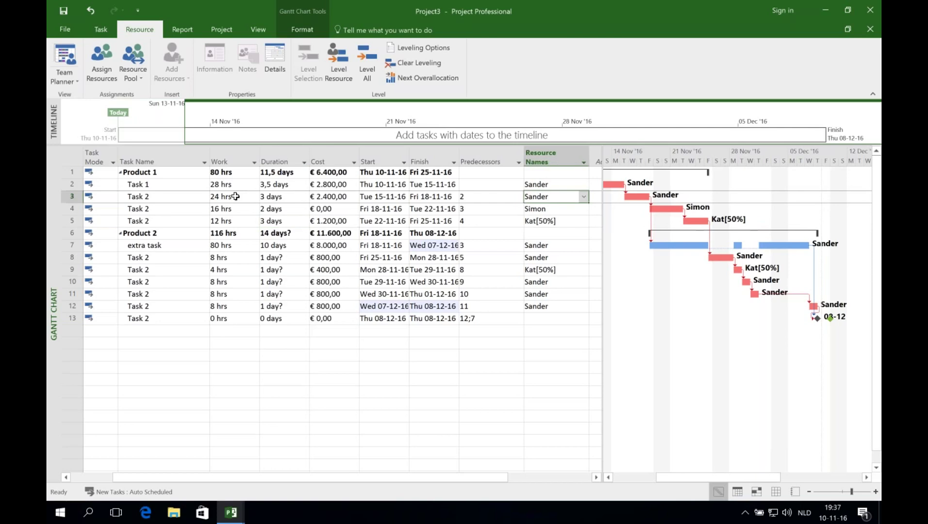
pyautogui.click(236, 196)
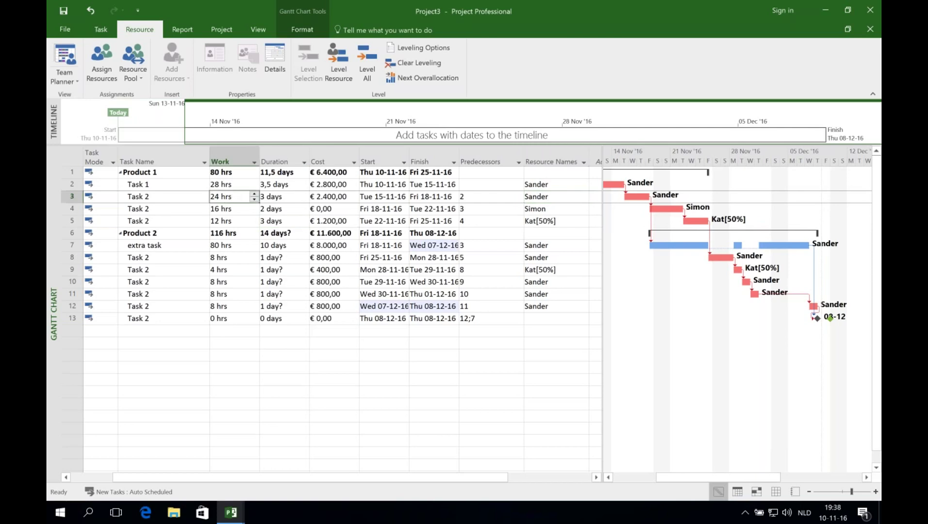
pyautogui.write('16')
pyautogui.press('Return')
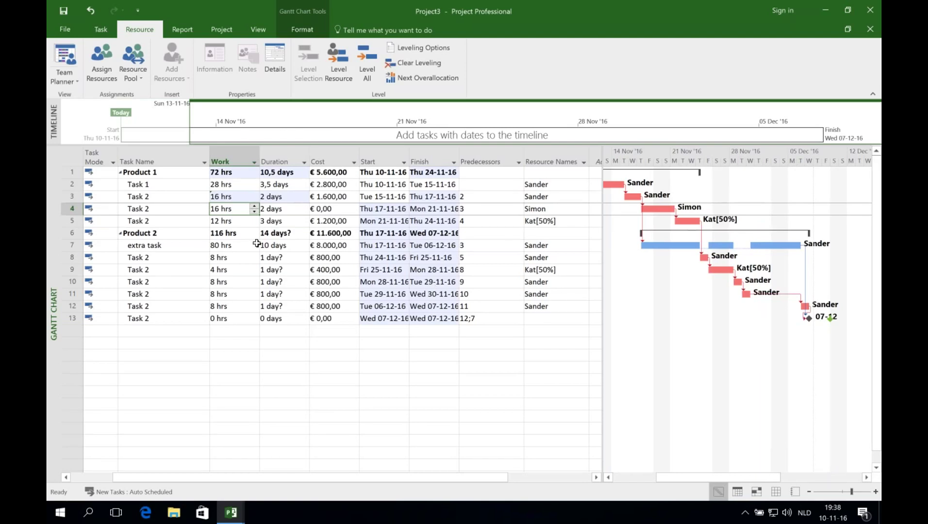
pyautogui.click(239, 245)
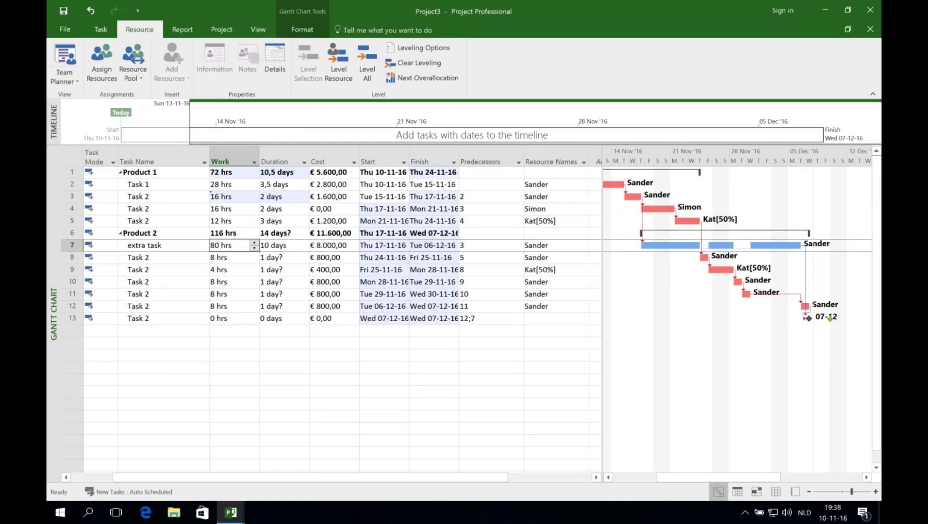
# - Try 36 hrs of work for Task 1, and set its duration back to 3,5 days
pyautogui.click(227, 186)
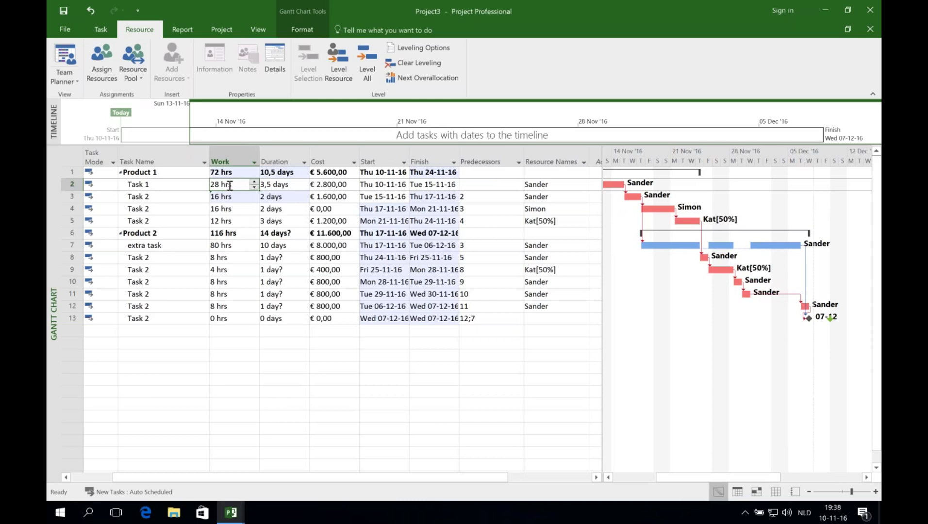
pyautogui.write('36 hrs')
pyautogui.press('Tab')
pyautogui.write('3')
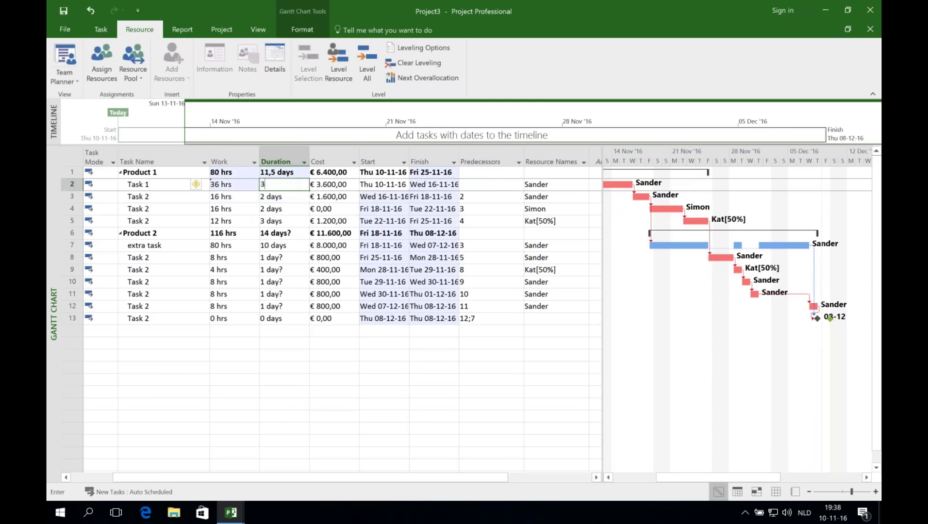
pyautogui.write(',5')
pyautogui.press('Return')
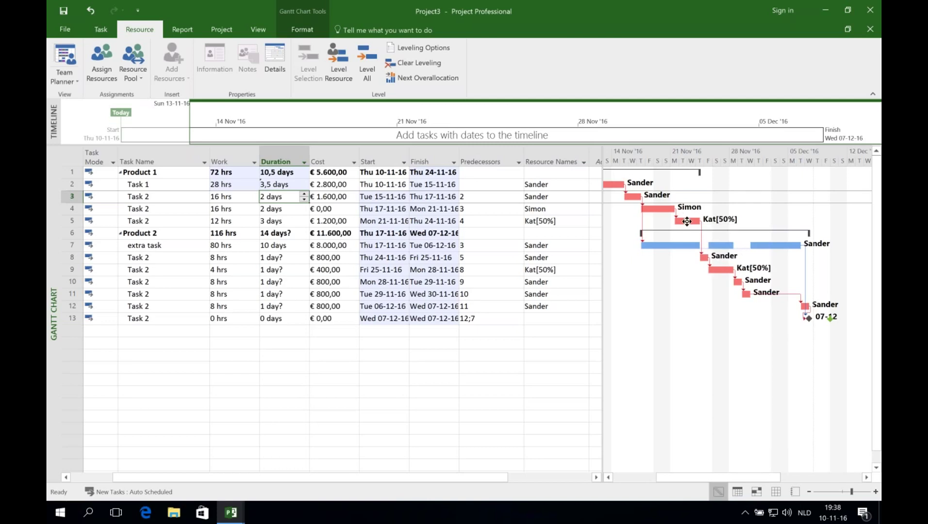
# - Set a lag of -1 day on the Finish-to-Start link from Task 2 in row 4 to Task 2 in row 5
pyautogui.moveTo(687, 221)
pyautogui.doubleClick(676, 216)
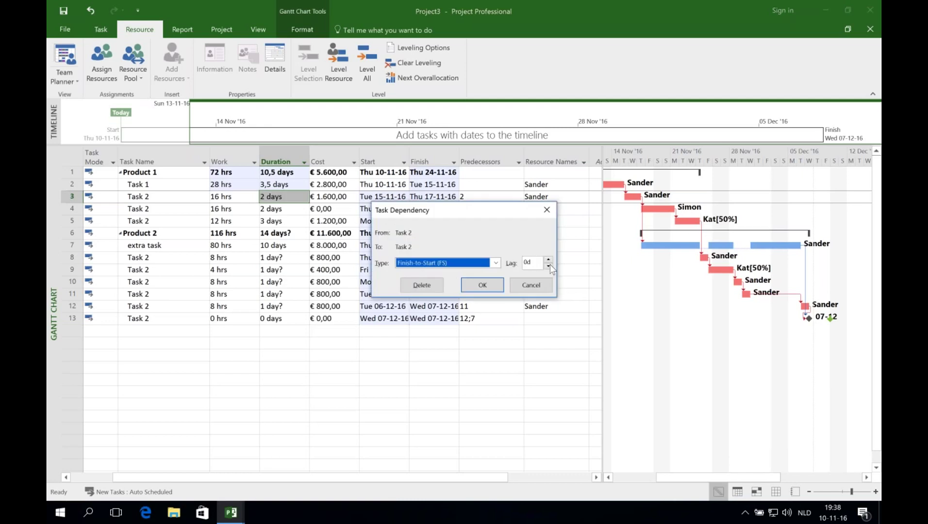
pyautogui.click(548, 265)
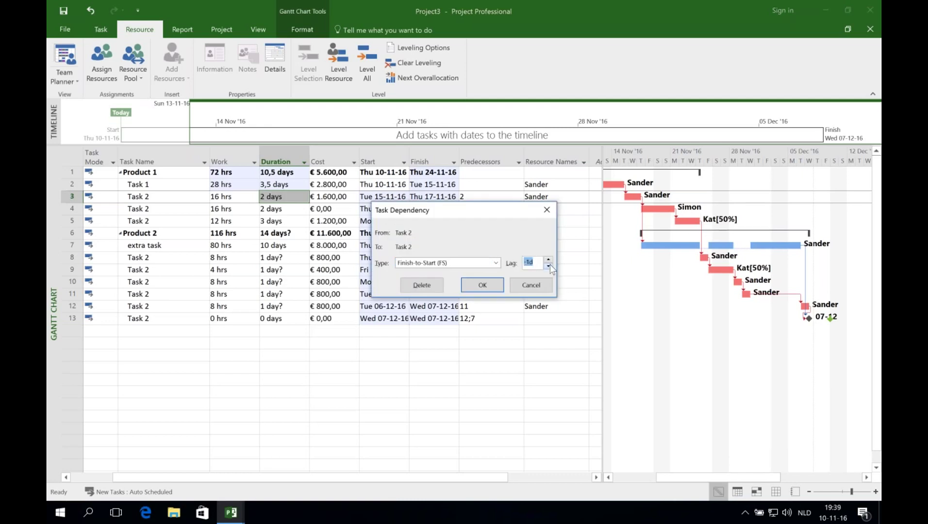
pyautogui.click(482, 286)
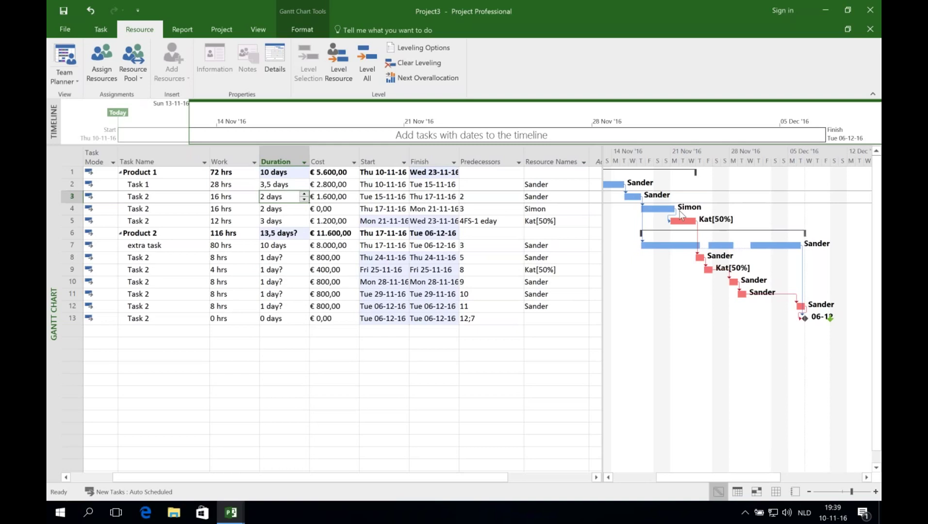
pyautogui.moveTo(682, 219)
# - Add the resource of Task 1 to Task 2 in row 4 as second resource and shorten the duration to 1 day
pyautogui.click(578, 280)
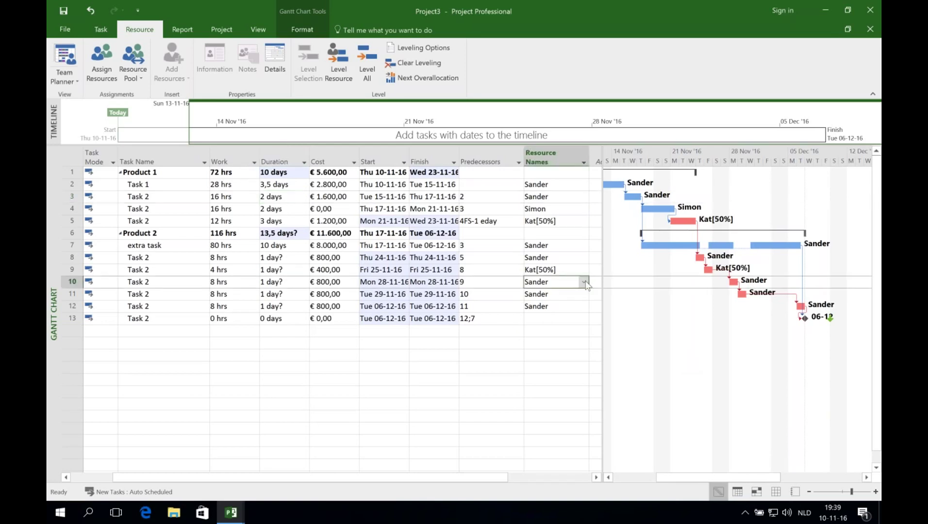
pyautogui.click(553, 208)
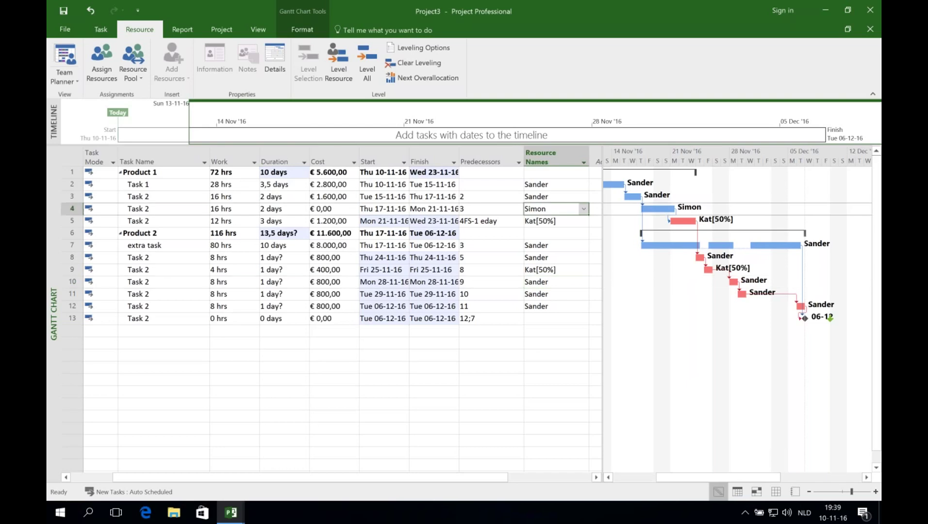
pyautogui.click(583, 209)
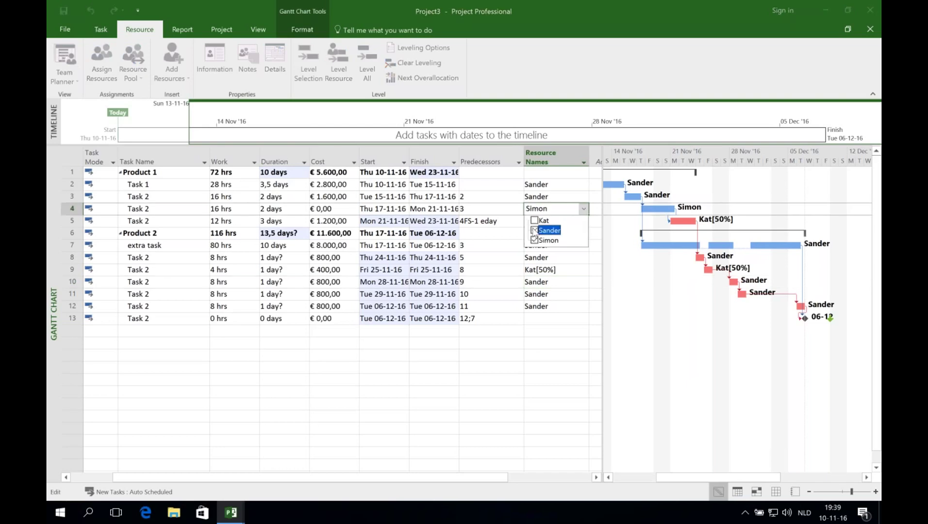
pyautogui.press('Return')
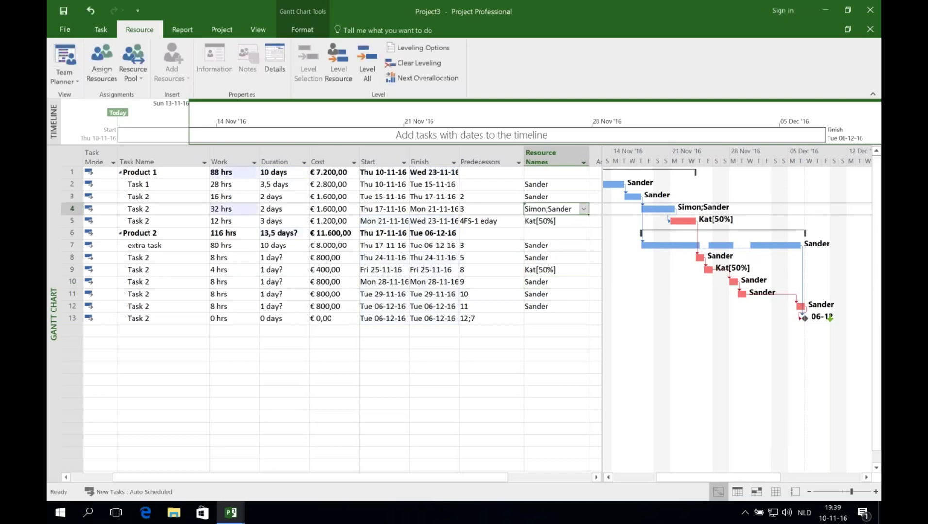
pyautogui.click(284, 206)
pyautogui.click(304, 212)
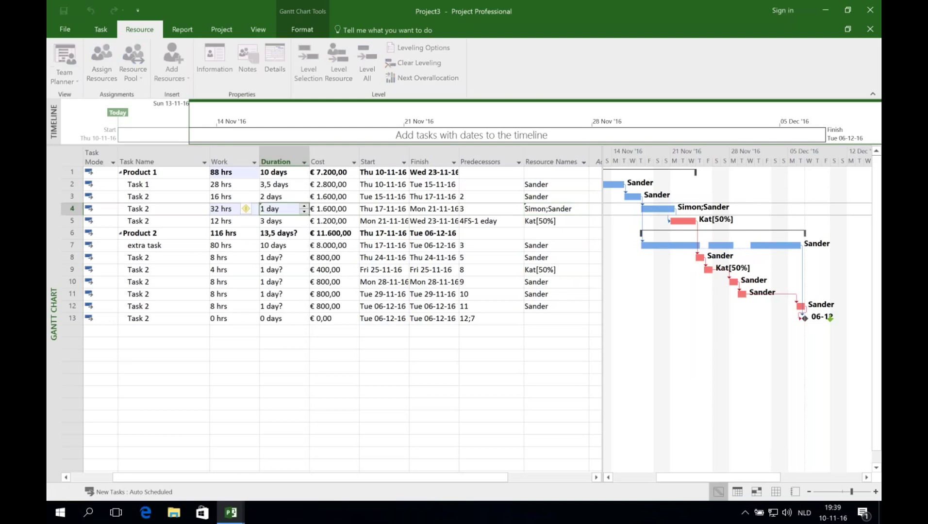
pyautogui.click(245, 209)
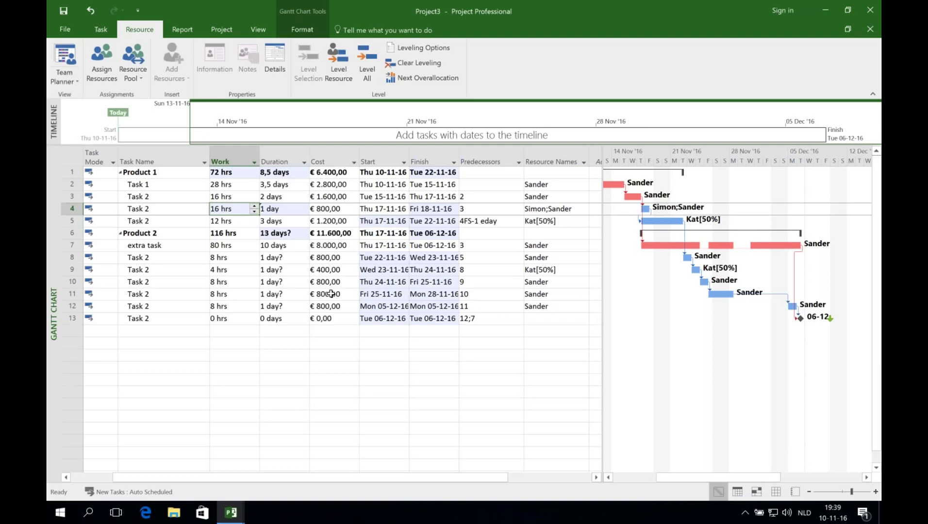
# - Examine the cost of Product 1 and the resource overallocation indicators of the tasks
pyautogui.click(316, 171)
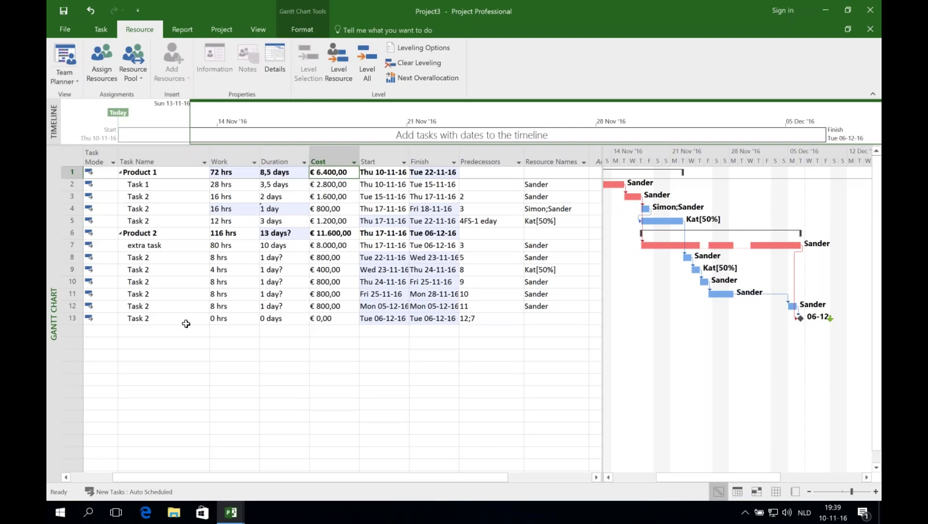
pyautogui.click(100, 318)
pyautogui.press('Left')
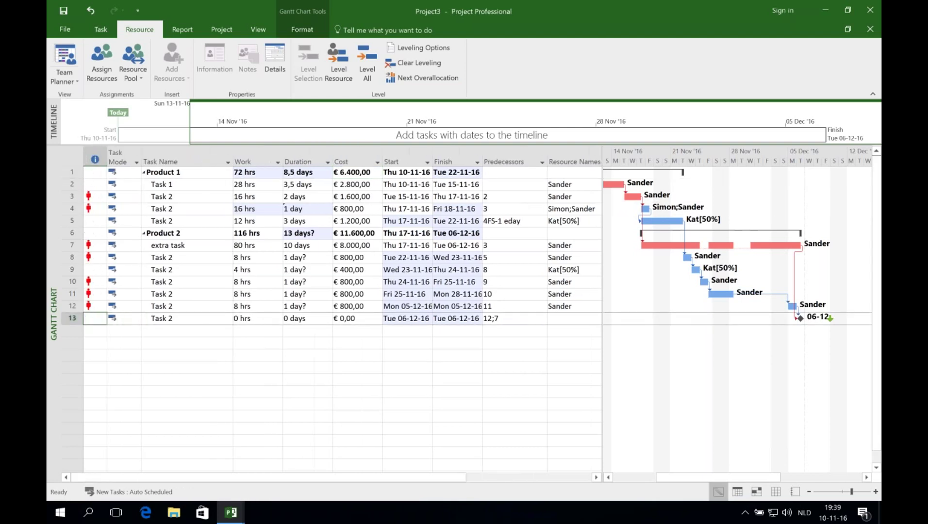
pyautogui.press('Right')
pyautogui.press('Right')
pyautogui.press('Right')
pyautogui.press('Right')
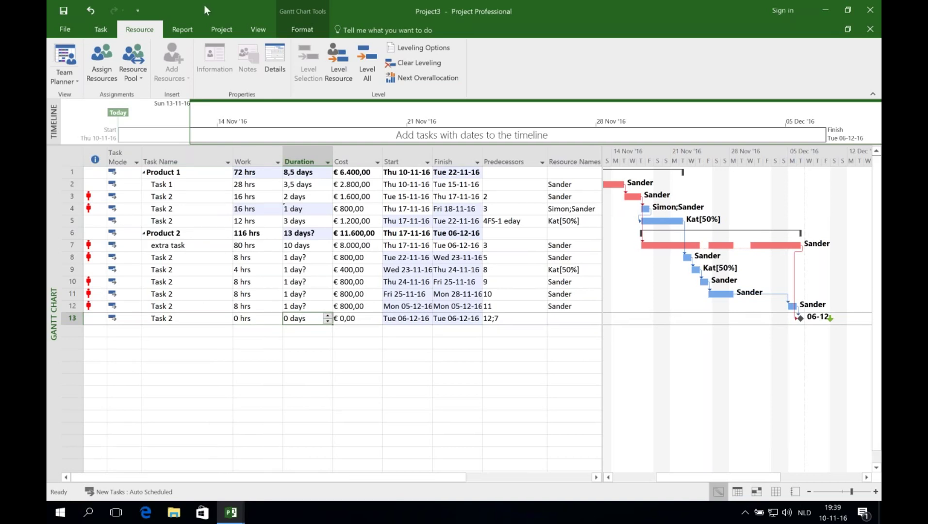
# - View the Set Baseline options for the entire project and close them without setting a baseline
pyautogui.click(214, 30)
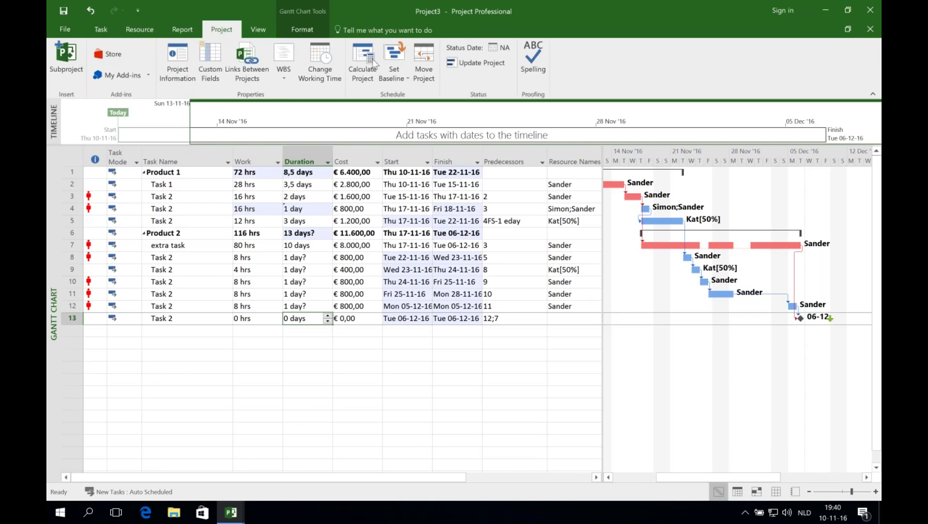
pyautogui.click(389, 67)
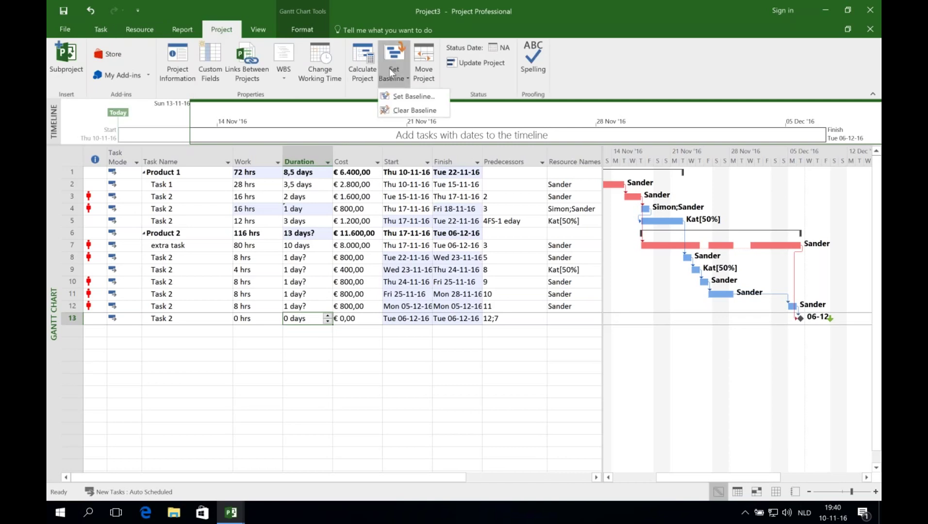
pyautogui.click(407, 96)
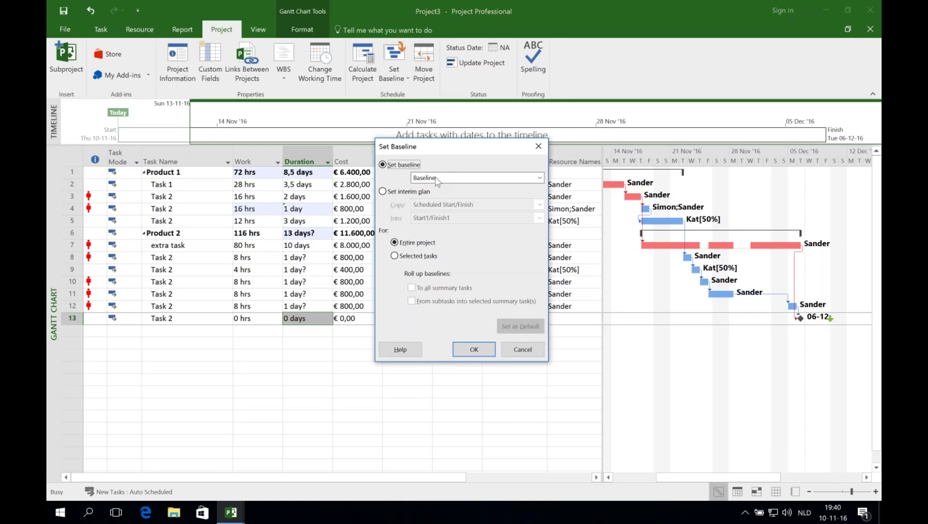
pyautogui.click(522, 347)
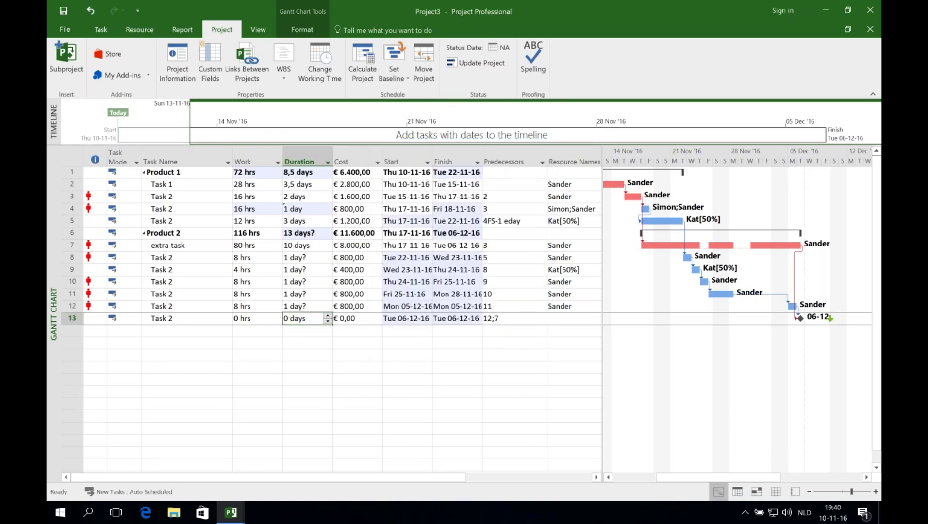
pyautogui.click(521, 345)
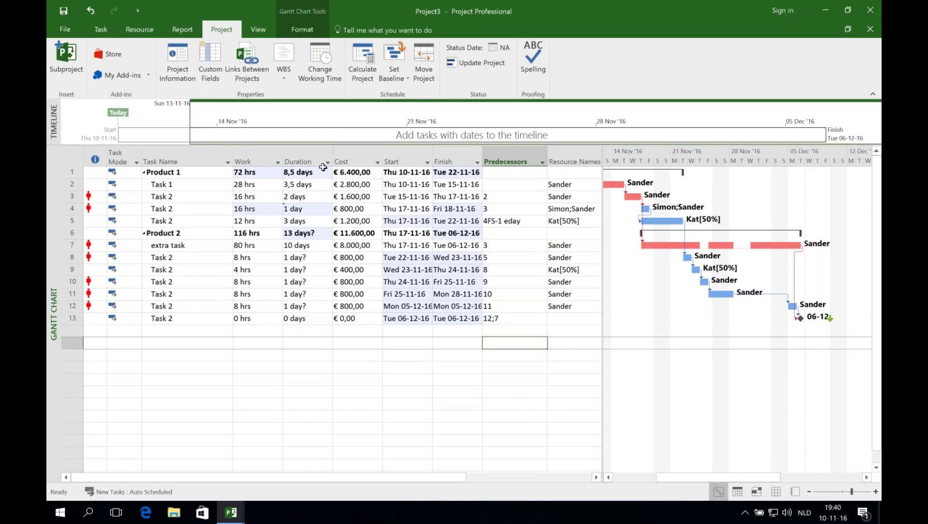
# - Insert a Baseline Work column before the Duration column
pyautogui.rightClick(298, 152)
pyautogui.click(247, 164)
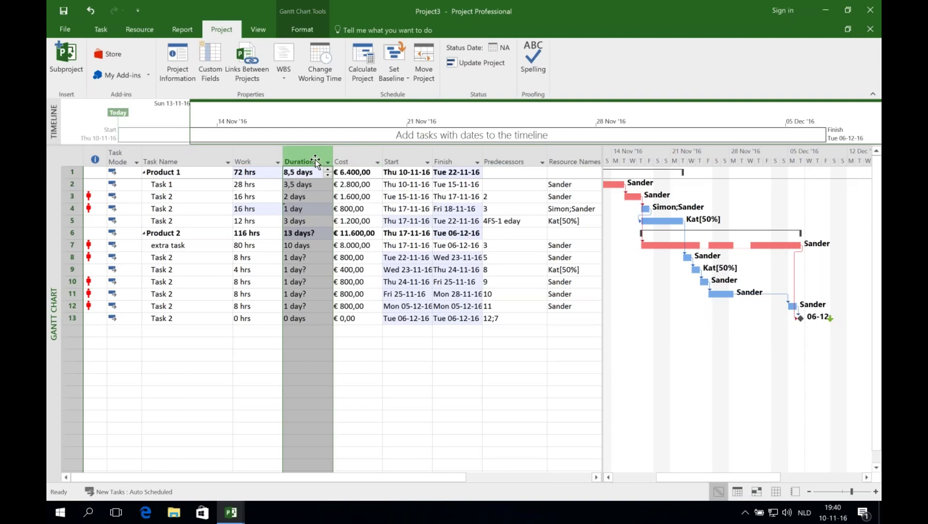
pyautogui.rightClick(307, 159)
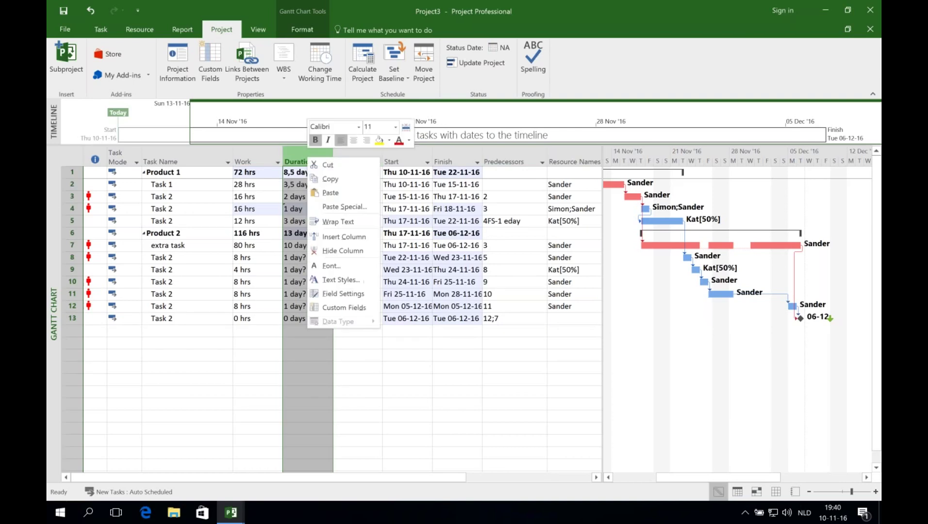
pyautogui.click(343, 237)
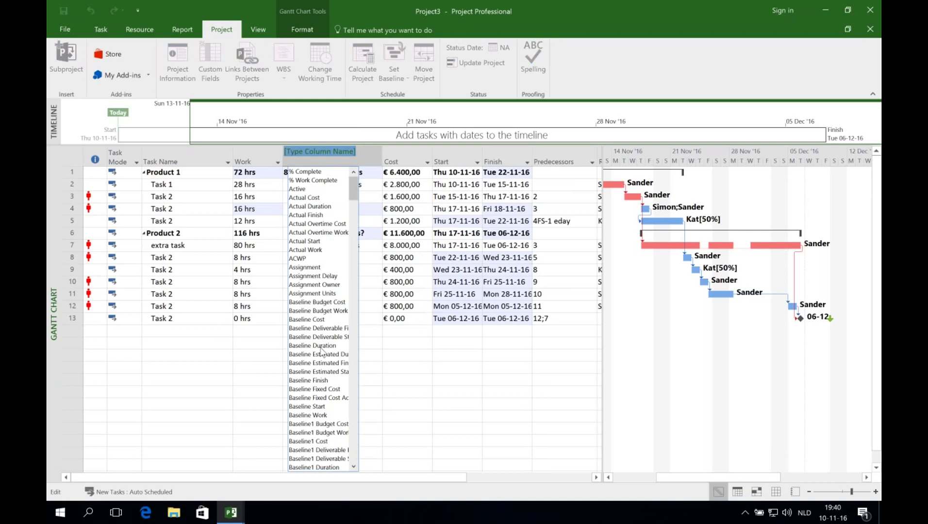
pyautogui.click(320, 416)
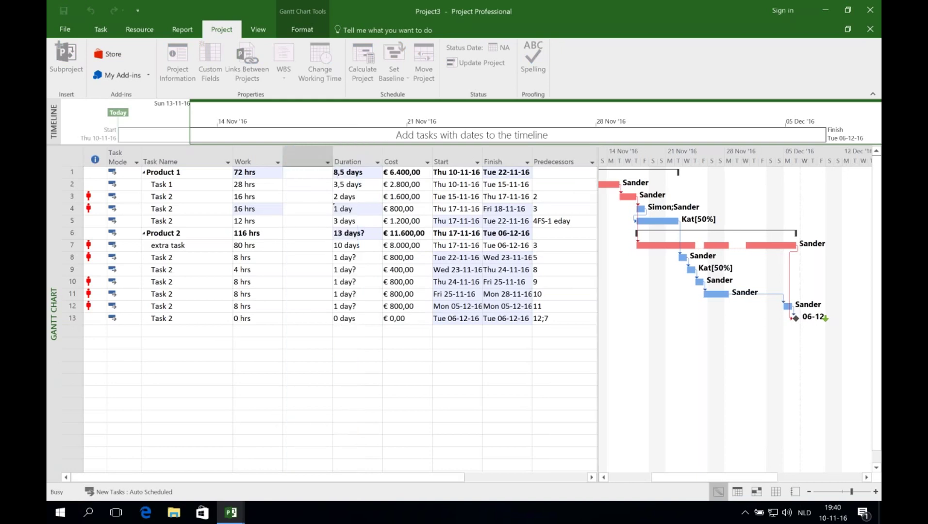
# - Insert a Baseline Duration column before the Cost column
pyautogui.rightClick(392, 159)
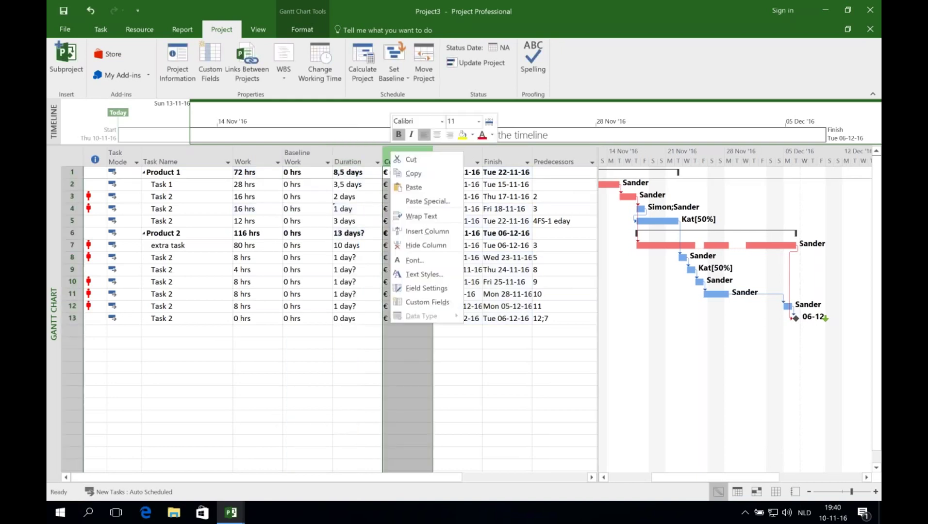
pyautogui.click(444, 228)
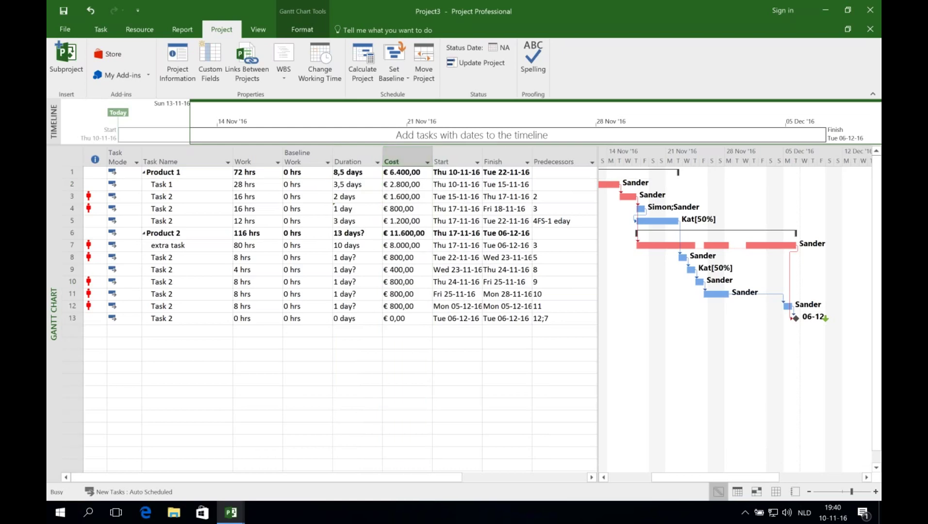
pyautogui.write('baseline Budget Cost')
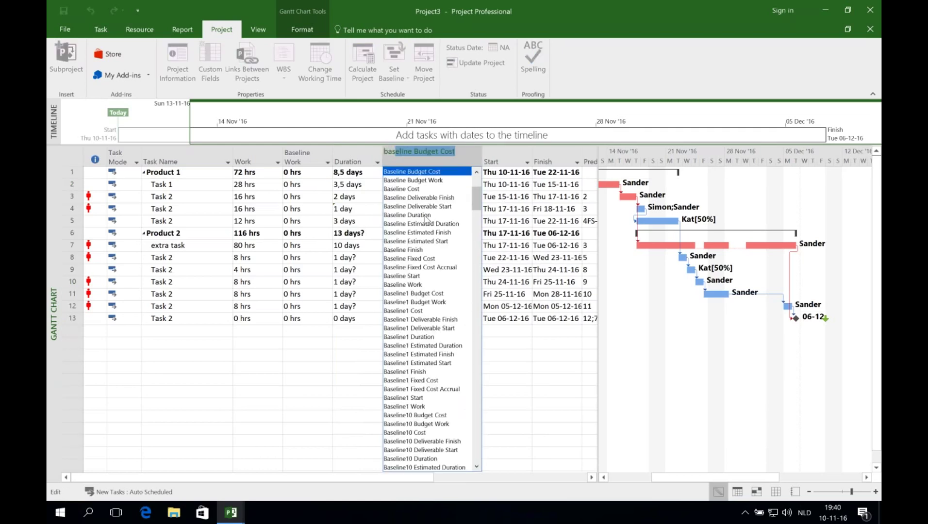
pyautogui.click(425, 216)
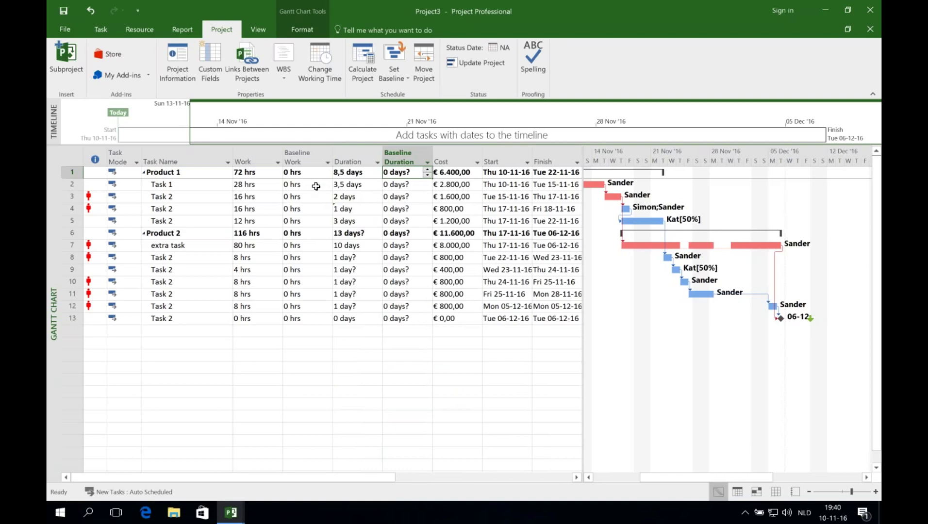
# - Set the default Baseline for the entire project
pyautogui.click(386, 74)
pyautogui.click(400, 95)
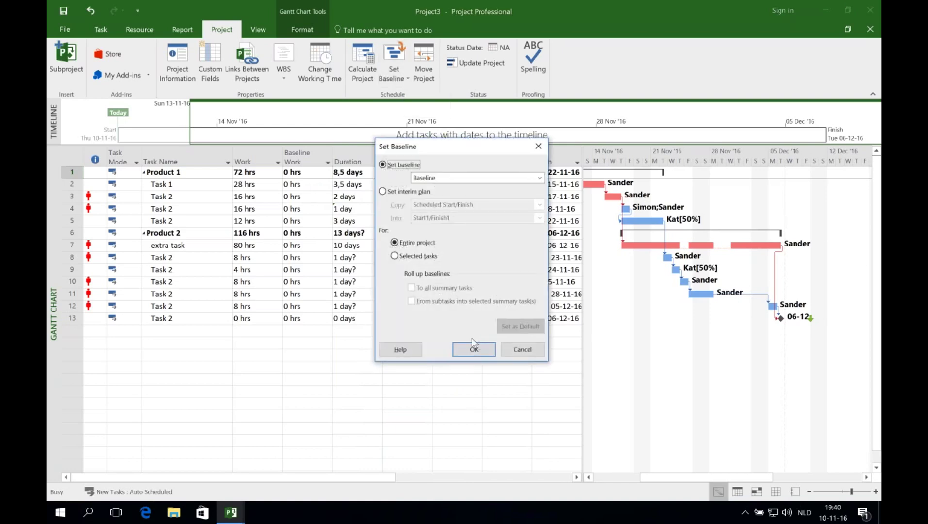
pyautogui.click(474, 349)
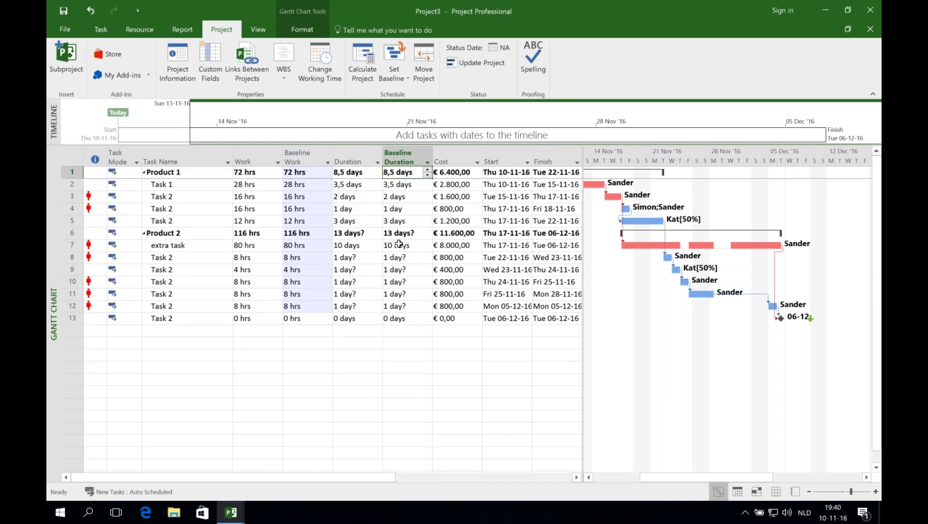
# - Show the bars of the saved Baseline in the Gantt chart
pyautogui.rightClick(672, 324)
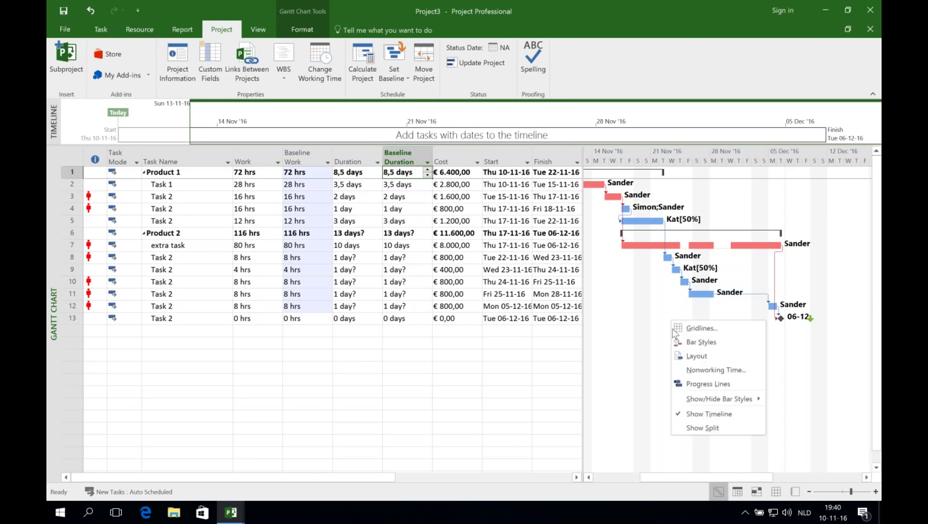
pyautogui.moveTo(701, 398)
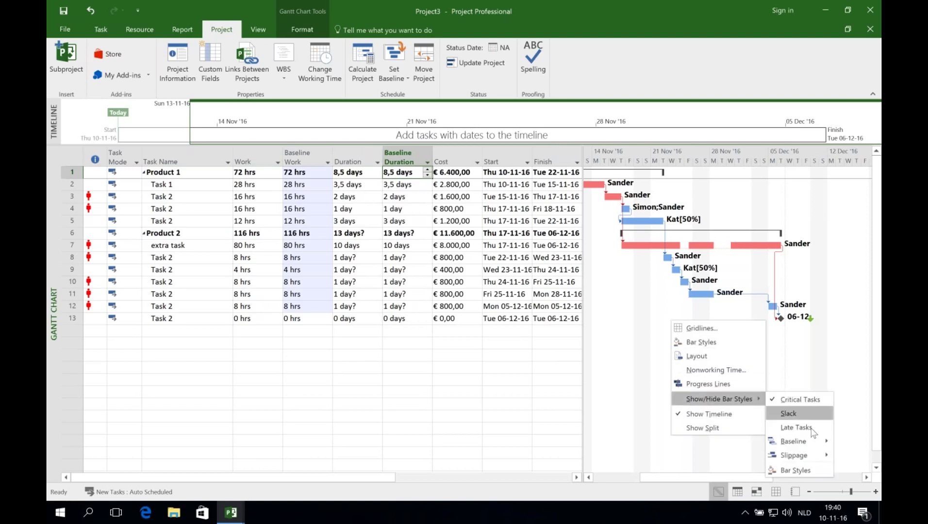
pyautogui.moveTo(793, 441)
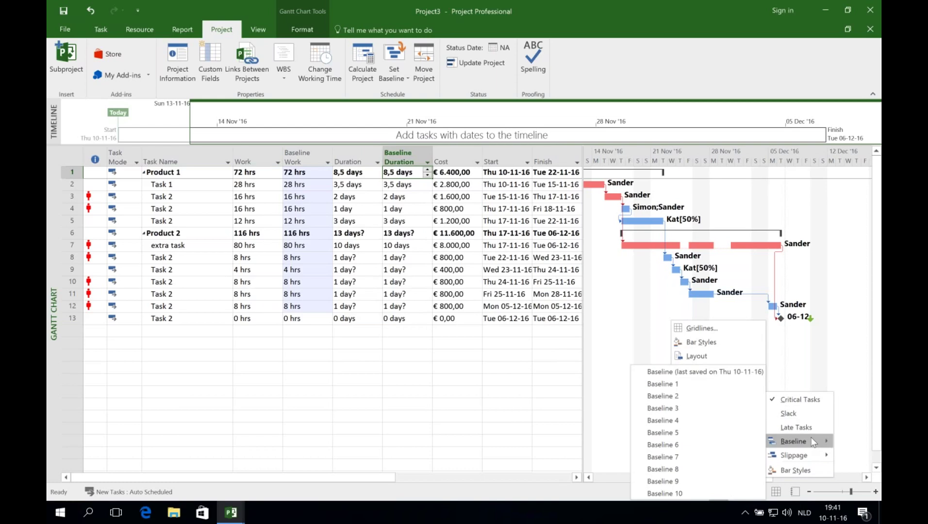
pyautogui.click(717, 373)
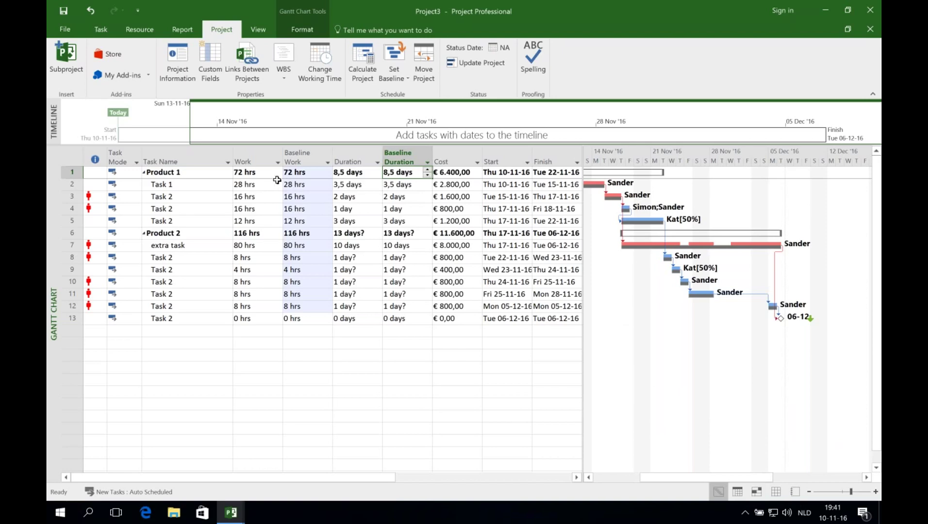
# - Set the duration of Task 1 to 4 days and of Task 2 in row 3 to 3 days
pyautogui.click(354, 185)
pyautogui.write('4')
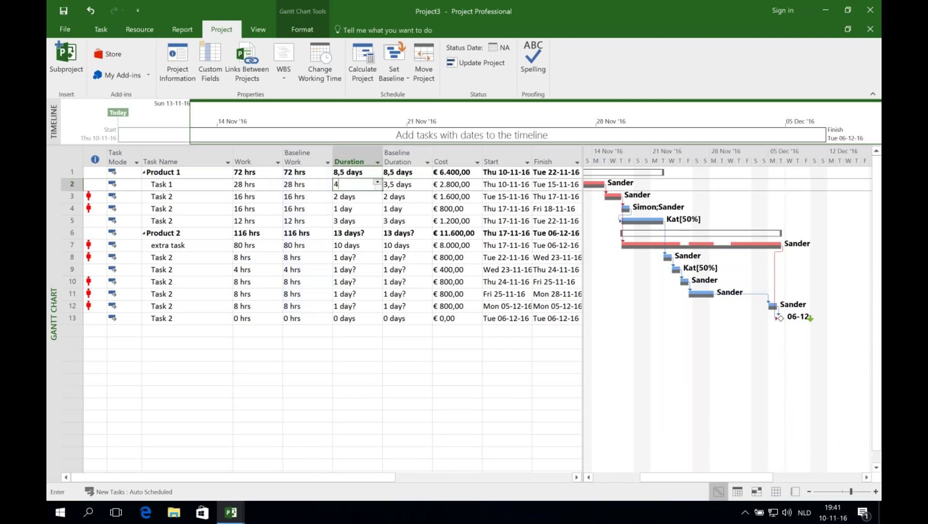
pyautogui.press('Return')
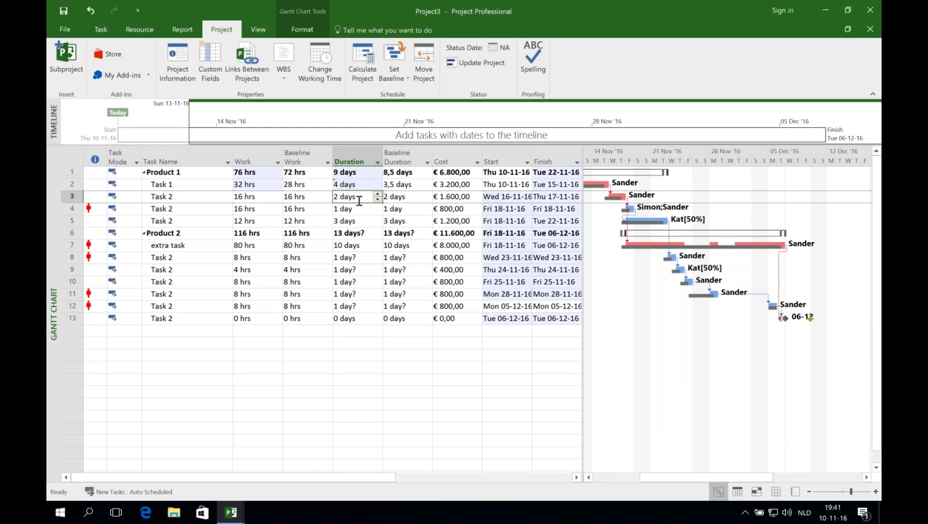
pyautogui.write('3')
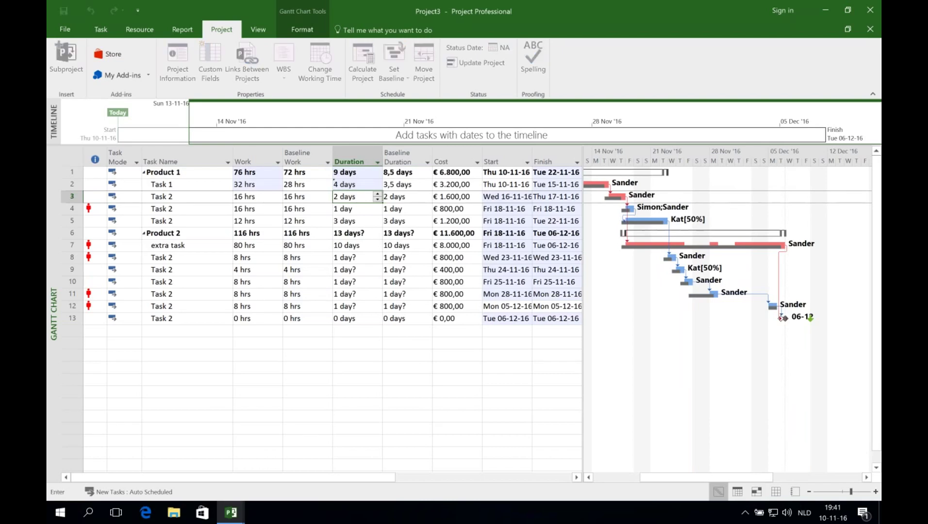
pyautogui.press('Return')
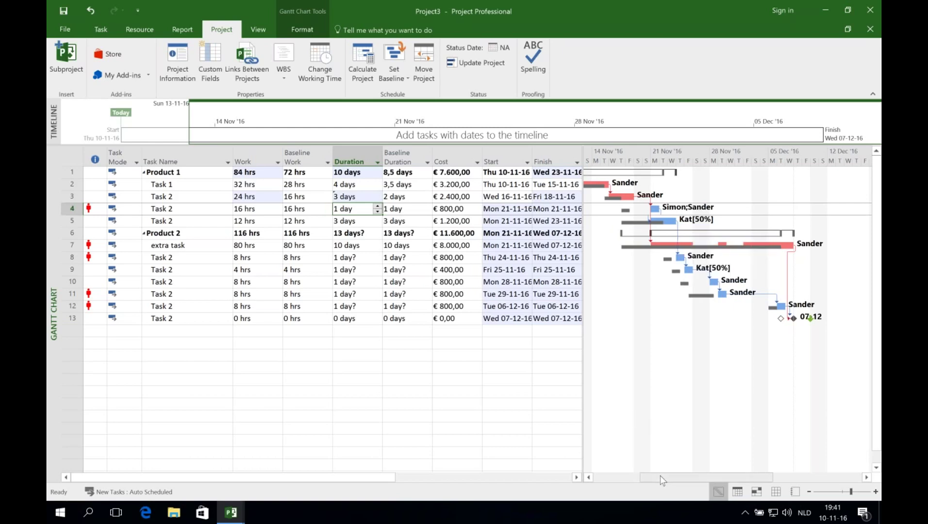
pyautogui.moveTo(662, 478); pyautogui.dragTo(645, 478)
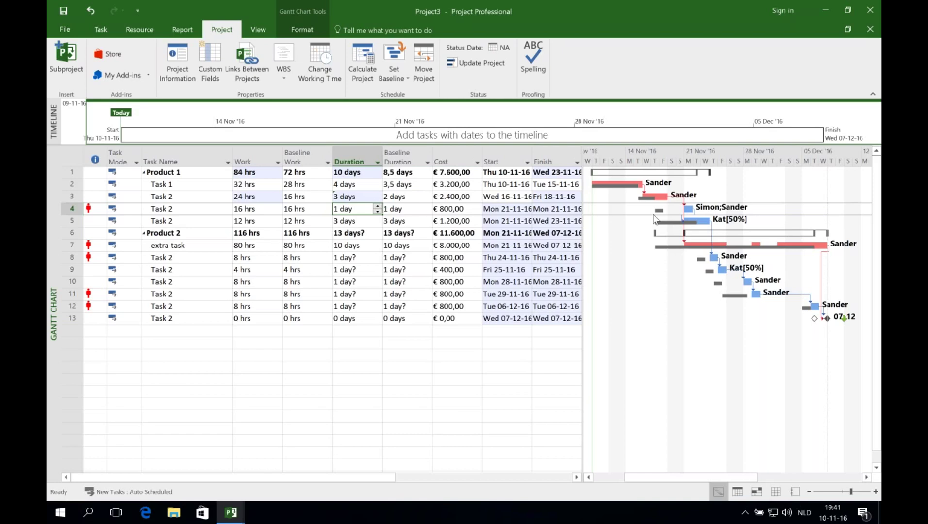
# - Insert a Work Variance column before the Duration column
pyautogui.rightClick(343, 148)
pyautogui.click(379, 231)
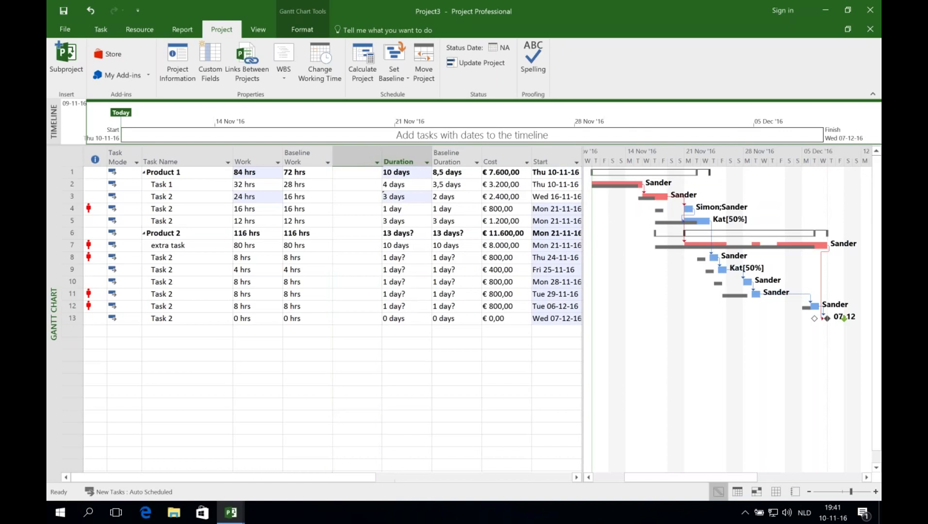
pyautogui.write('work')
pyautogui.press('Down')
pyautogui.press('Down')
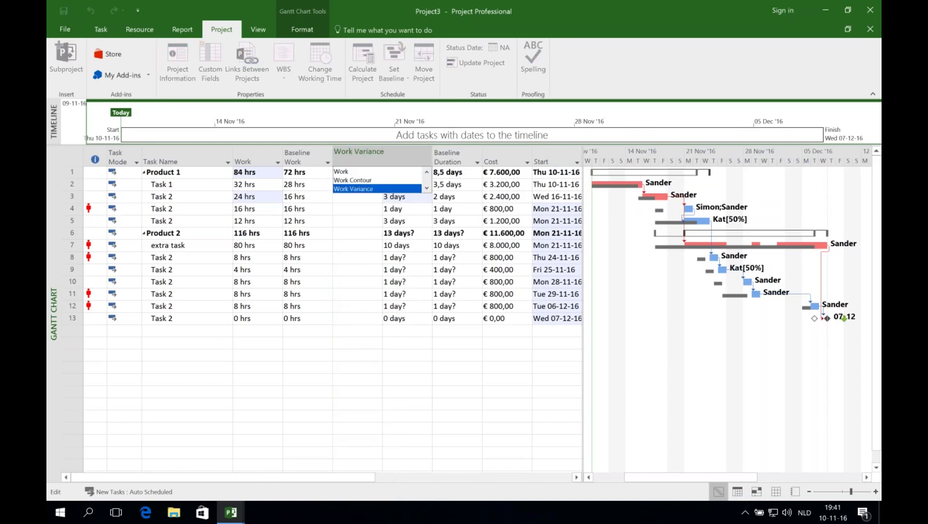
pyautogui.press('Return')
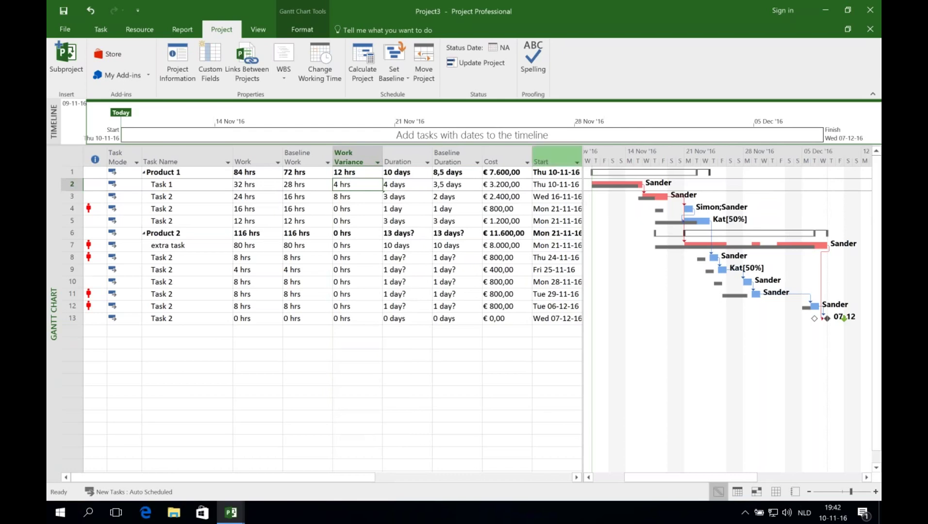
# - Insert a Cost Variance column before the Start column
pyautogui.rightClick(545, 148)
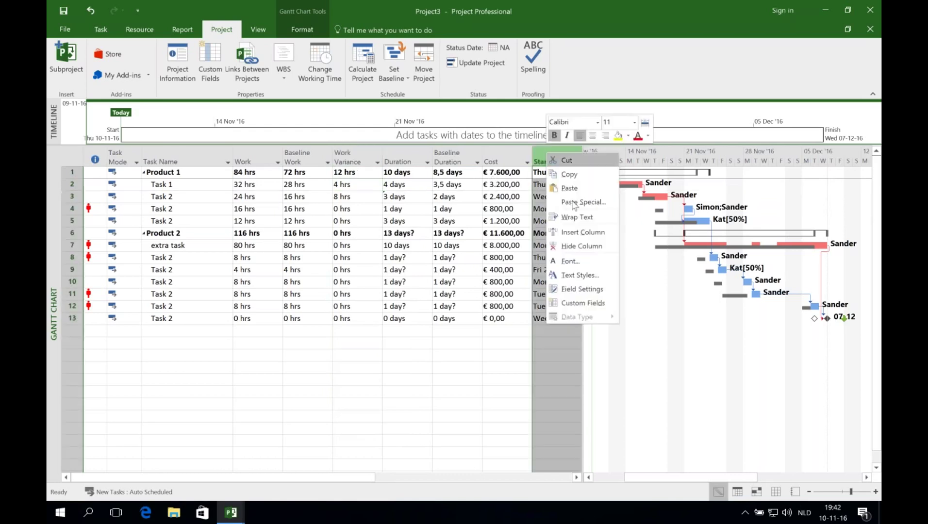
pyautogui.click(568, 232)
pyautogui.write('cost')
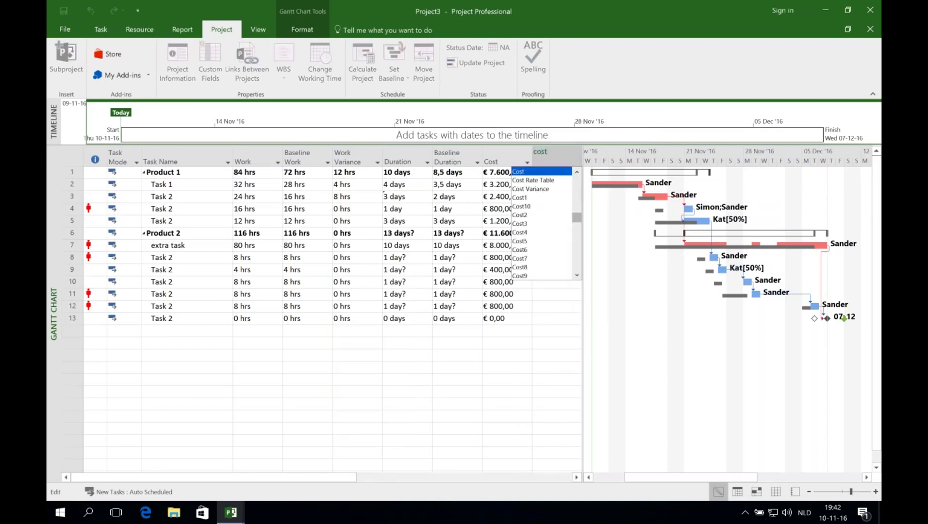
pyautogui.press('Down')
pyautogui.press('Down')
pyautogui.press('Return')
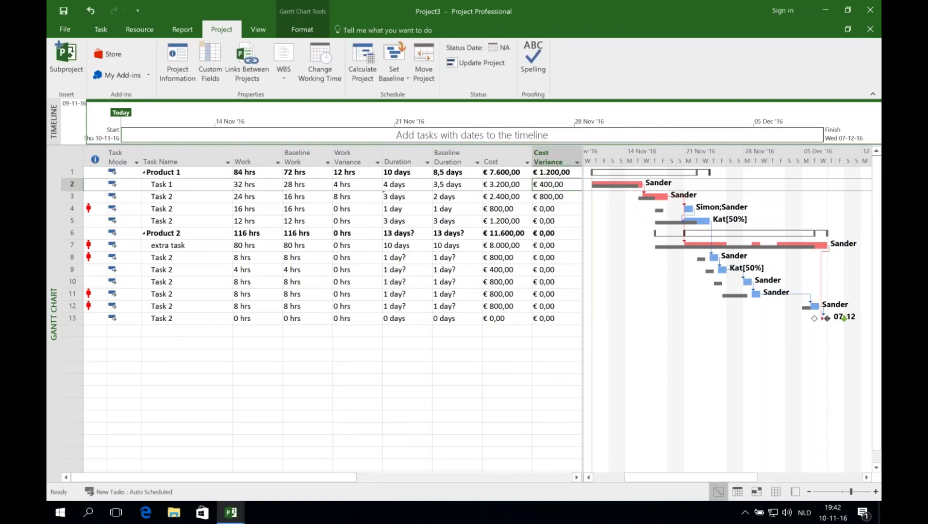
pyautogui.doubleClick(163, 172)
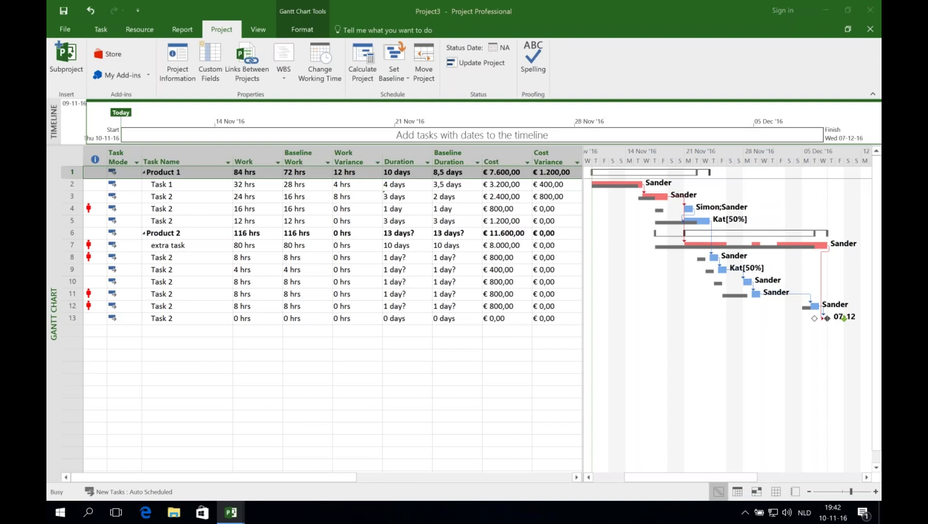
pyautogui.click(602, 353)
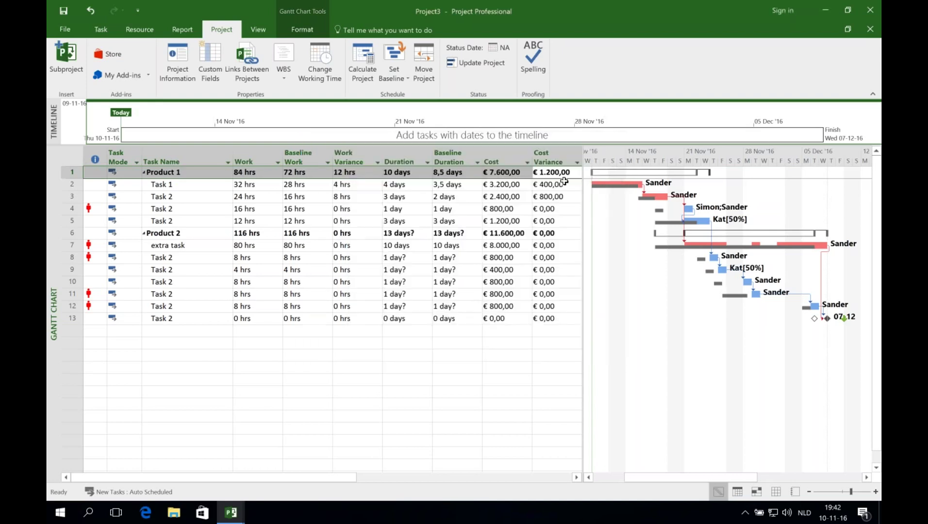
pyautogui.click(556, 172)
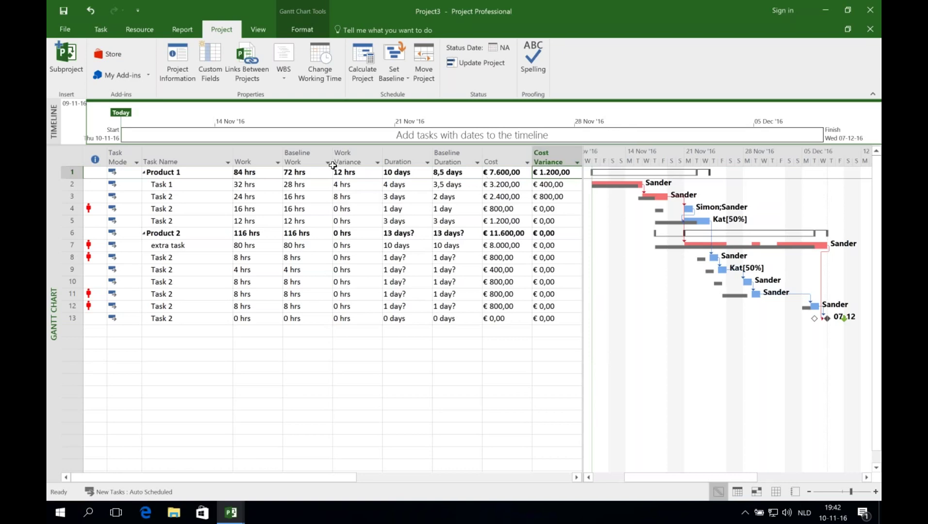
# - Open the custom fields settings from the Duration column and list the task fields of type Number
pyautogui.rightClick(390, 146)
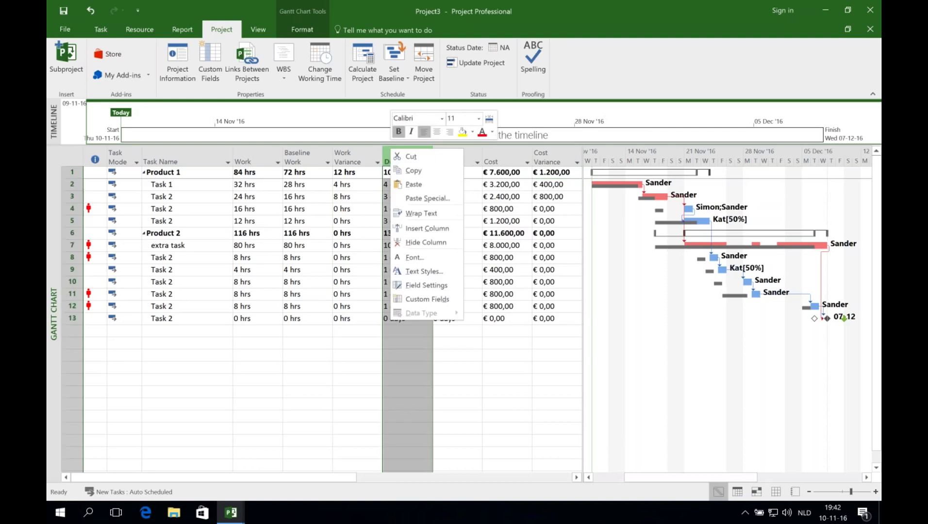
pyautogui.click(431, 303)
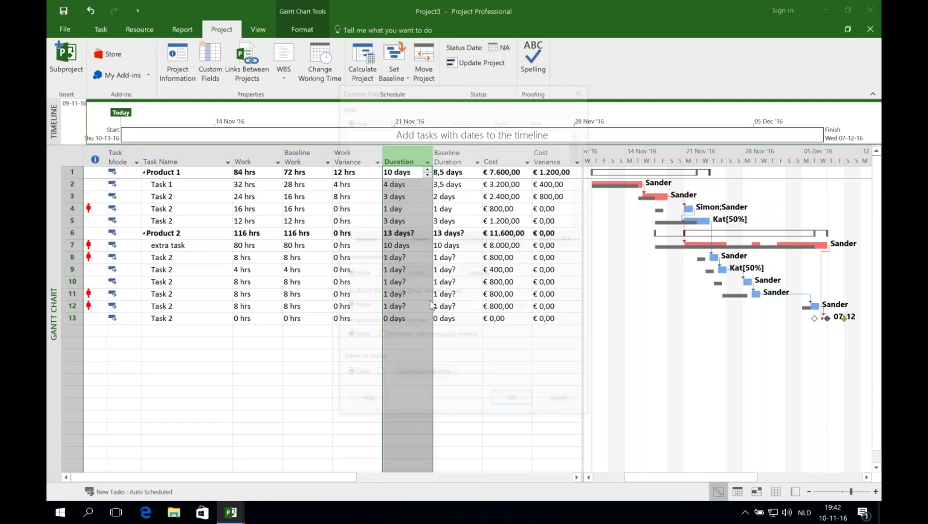
pyautogui.click(581, 120)
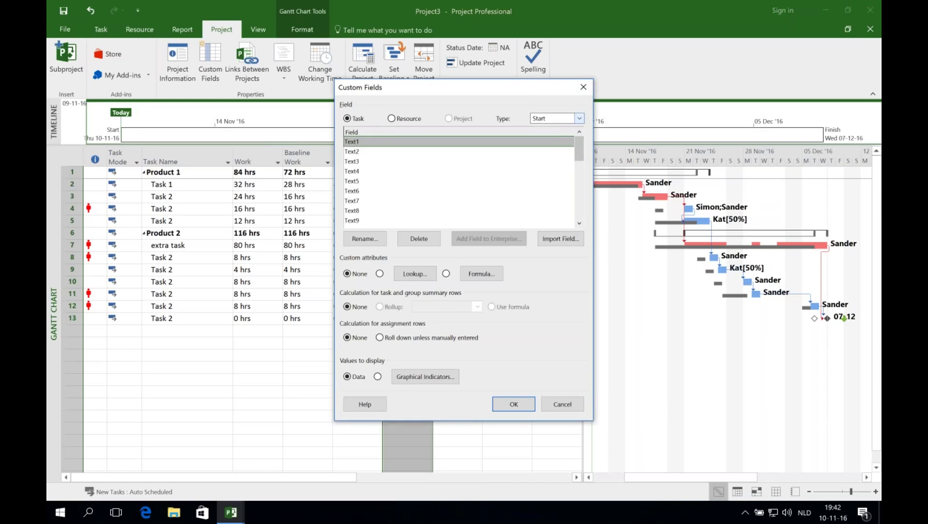
pyautogui.click(579, 121)
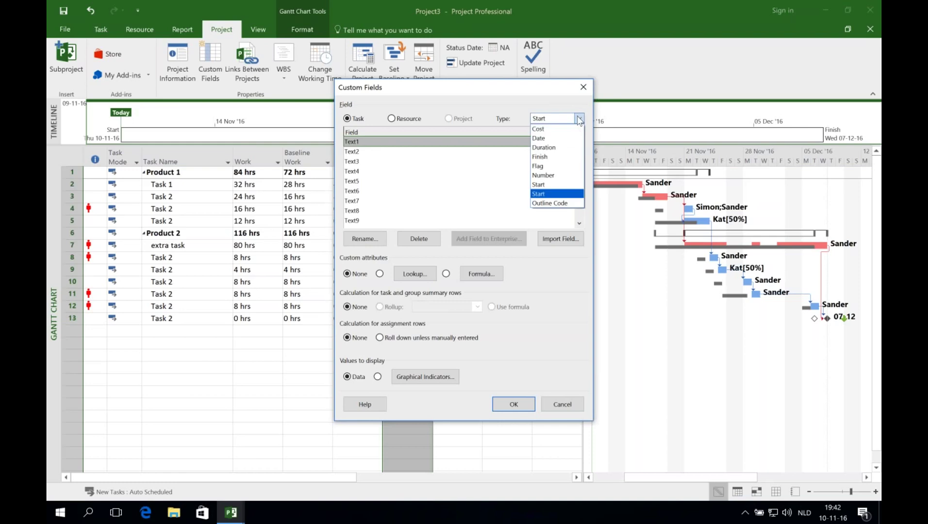
pyautogui.click(554, 176)
# - Rename the custom task field Number1 to "Cost vs Baseline"
pyautogui.click(359, 144)
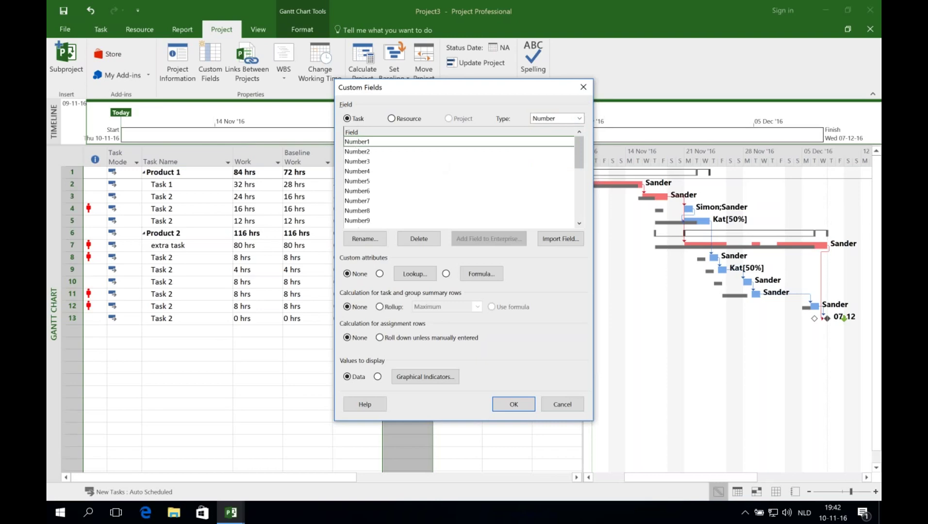
pyautogui.click(365, 238)
pyautogui.write('Work')
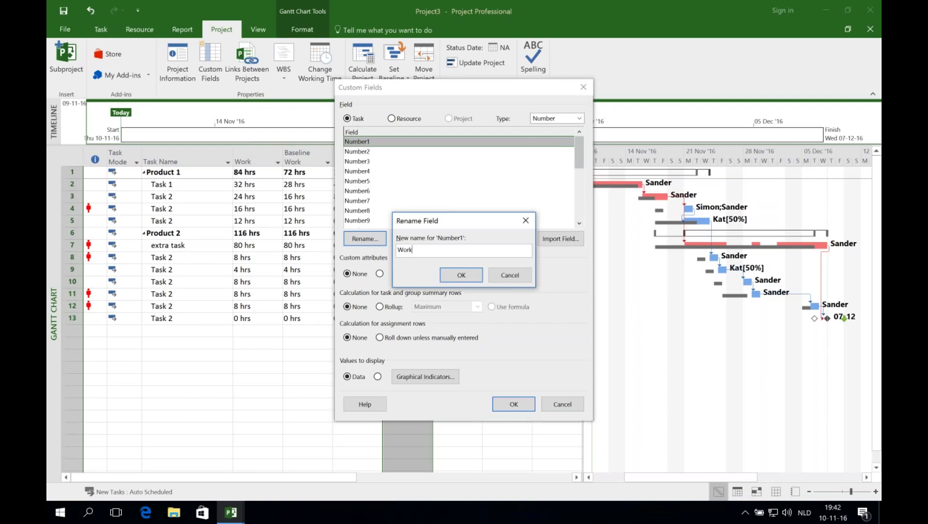
pyautogui.write(' vs Base')
pyautogui.press('BackSpace')
pyautogui.press('BackSpace')
pyautogui.press('BackSpace')
pyautogui.press('BackSpace')
pyautogui.press('BackSpace')
pyautogui.press('BackSpace')
pyautogui.press('BackSpace')
pyautogui.press('BackSpace')
pyautogui.press('BackSpace')
pyautogui.press('BackSpace')
pyautogui.press('BackSpace')
pyautogui.press('BackSpace')
pyautogui.write('Cost vs BAs')
pyautogui.press('BackSpace')
pyautogui.press('BackSpace')
pyautogui.write('aseline')
pyautogui.click(460, 275)
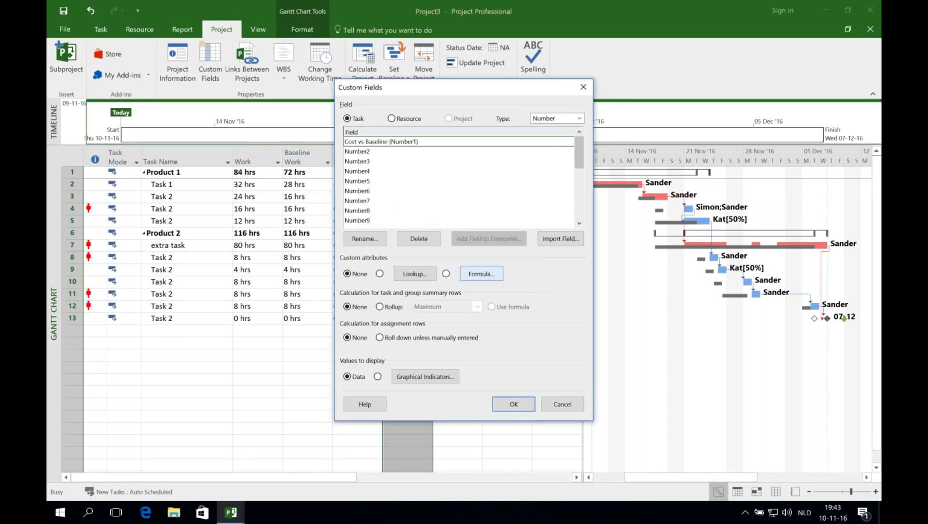
# - Give the Cost vs Baseline field the formula [Cost]/[Baseline Cost] and use the formula for task and group summary rows
pyautogui.click(475, 278)
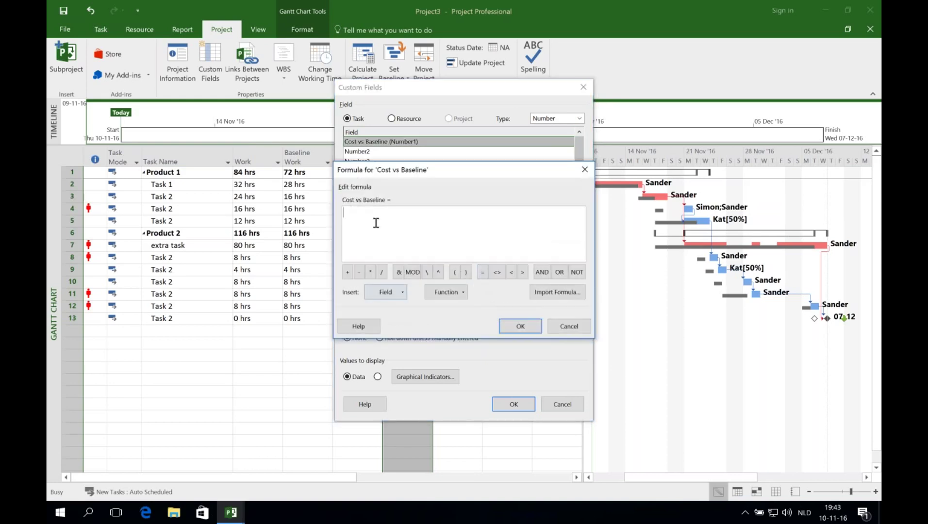
pyautogui.click(392, 292)
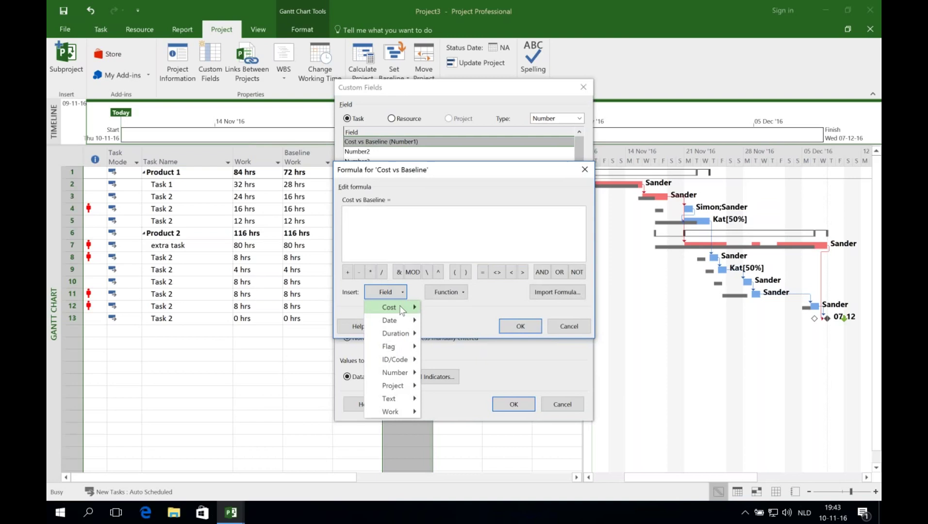
pyautogui.moveTo(401, 308)
pyautogui.click(452, 280)
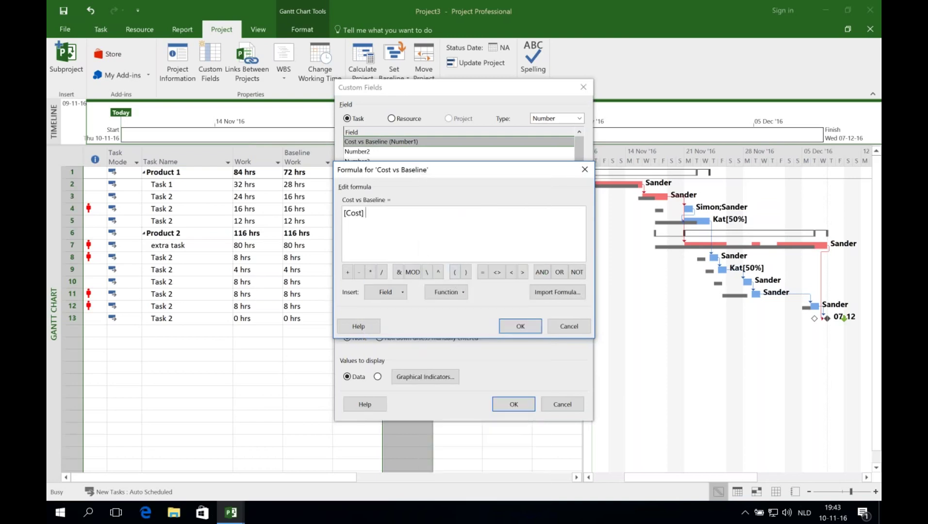
pyautogui.write('/')
pyautogui.click(397, 292)
pyautogui.moveTo(399, 308)
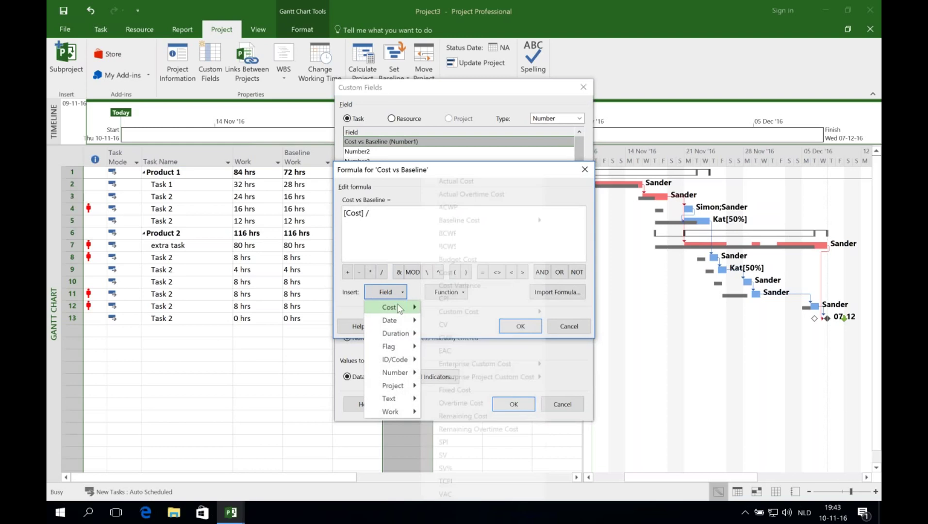
pyautogui.moveTo(520, 220)
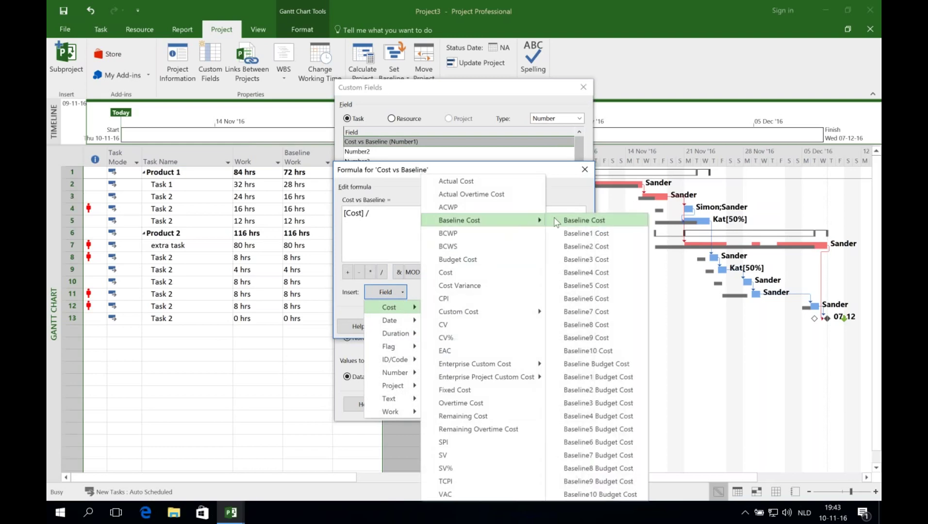
pyautogui.click(556, 221)
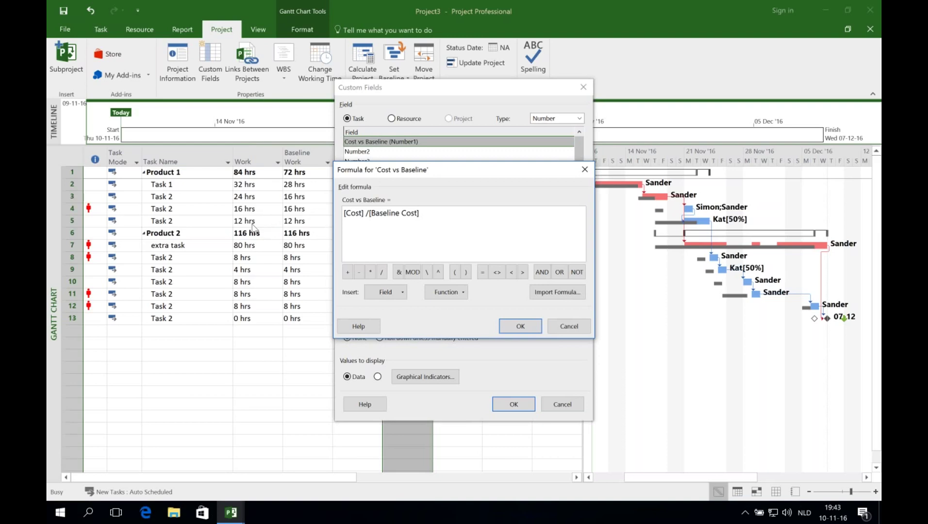
pyautogui.click(521, 327)
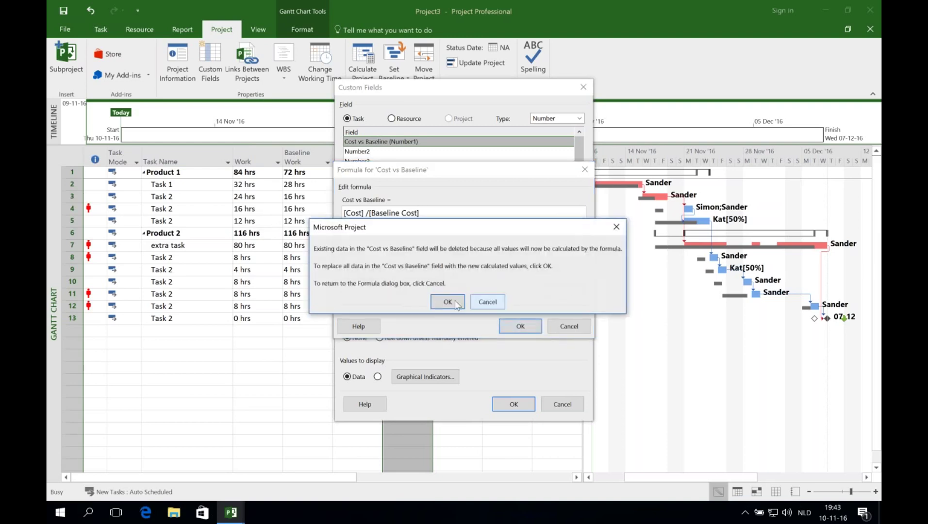
pyautogui.click(455, 302)
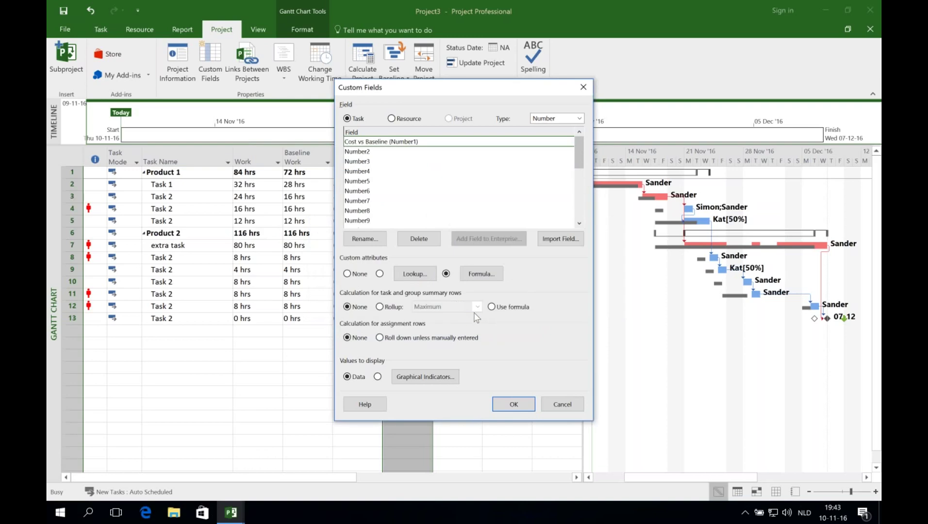
pyautogui.click(492, 306)
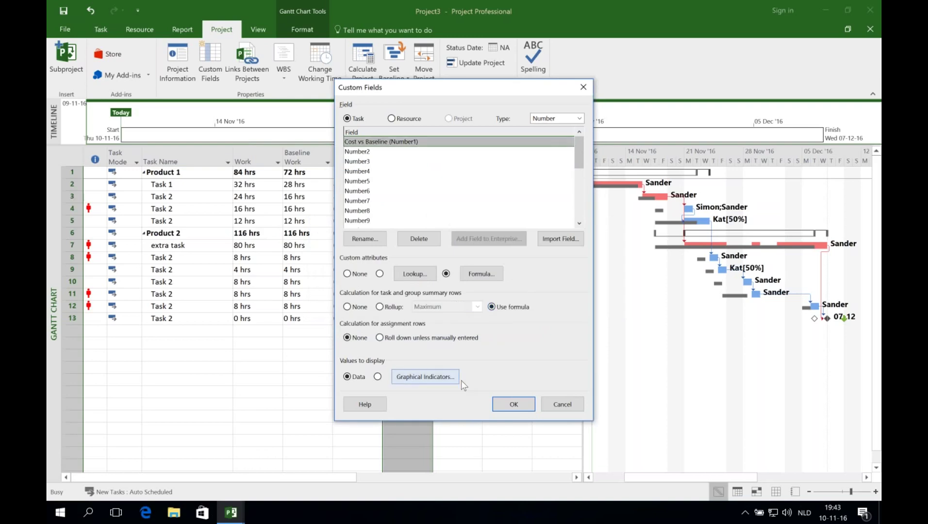
pyautogui.click(514, 404)
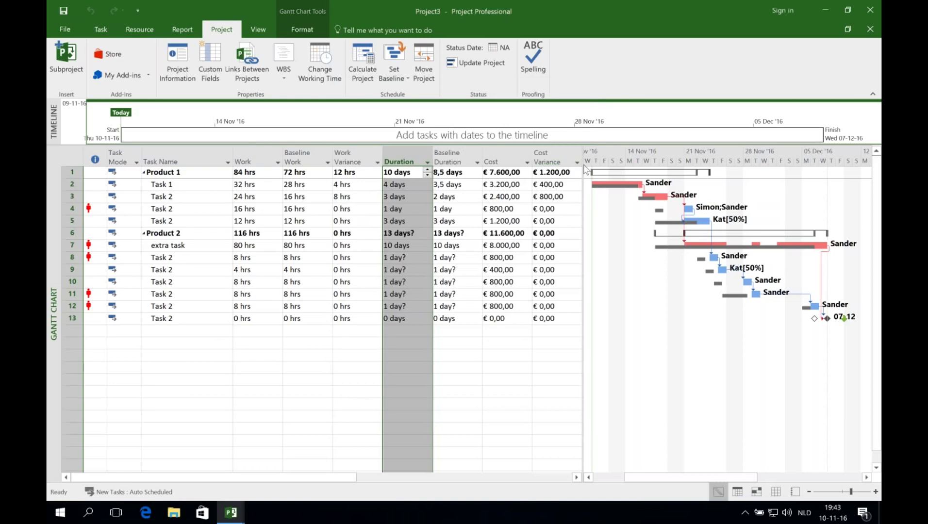
# - Widen the task table and insert the Cost vs Baseline (Number1) column after Cost Variance
pyautogui.moveTo(586, 169); pyautogui.dragTo(632, 170)
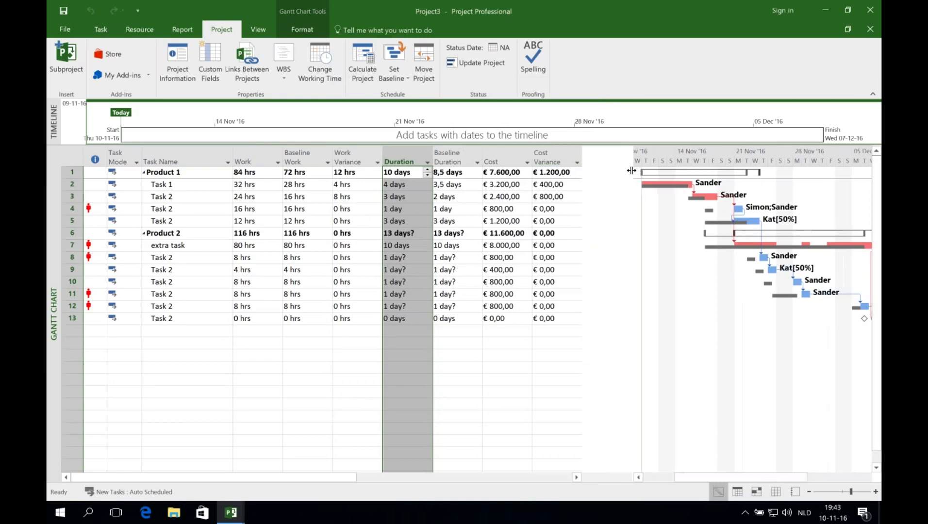
pyautogui.click(606, 150)
pyautogui.rightClick(606, 150)
pyautogui.click(626, 245)
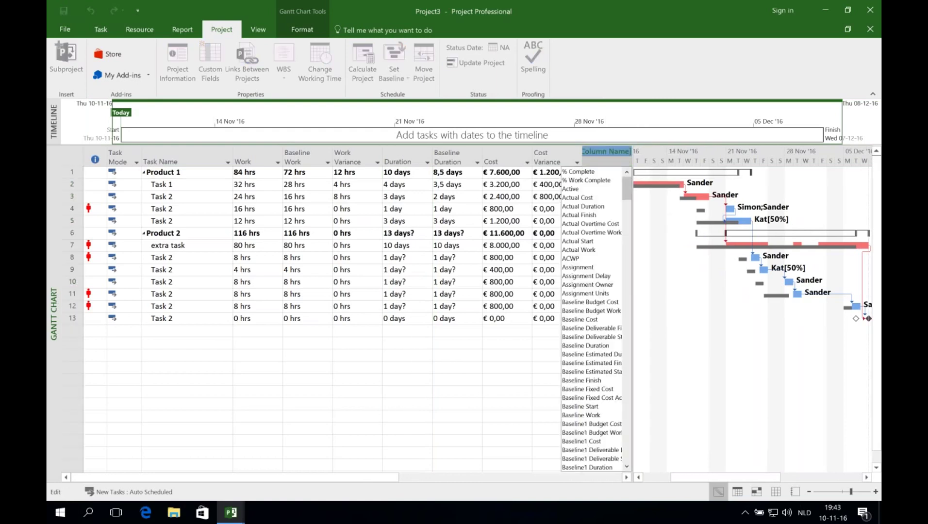
pyautogui.write('confirmed')
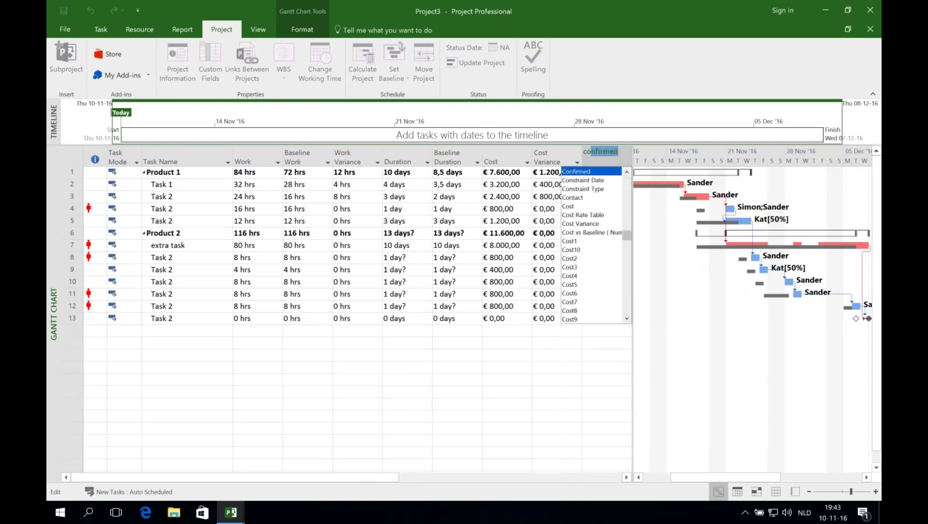
pyautogui.click(600, 233)
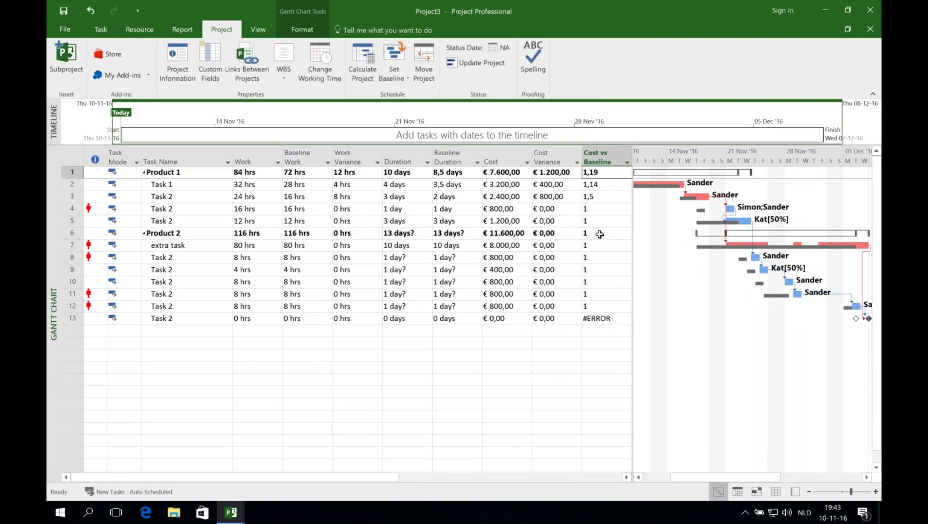
pyautogui.click(596, 185)
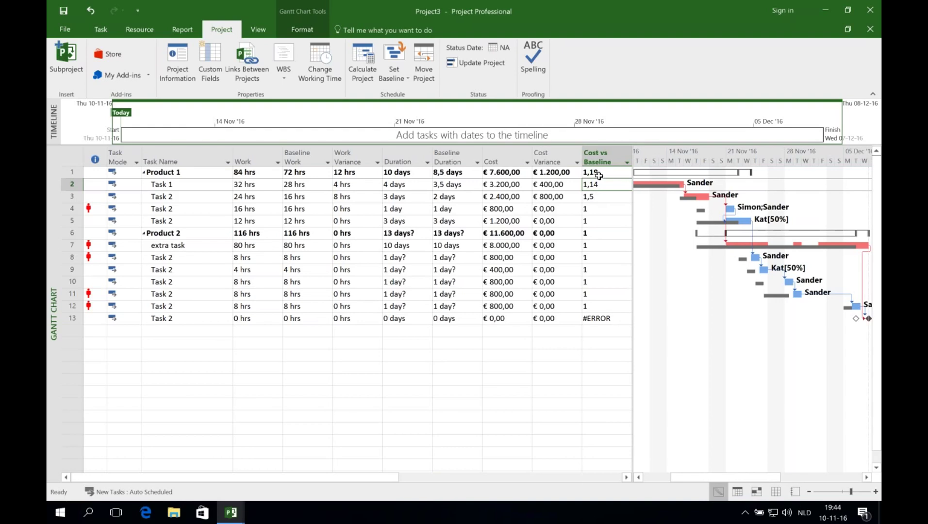
# - Add a graphical indicator to Cost vs Baseline for nonsummary rows: a green circle when the value is less than or equal to 1
pyautogui.rightClick(602, 162)
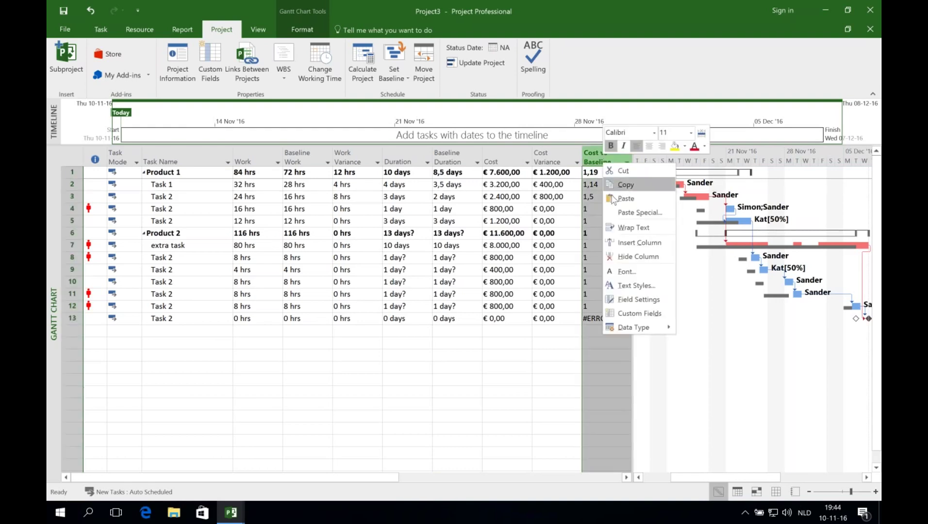
pyautogui.click(641, 313)
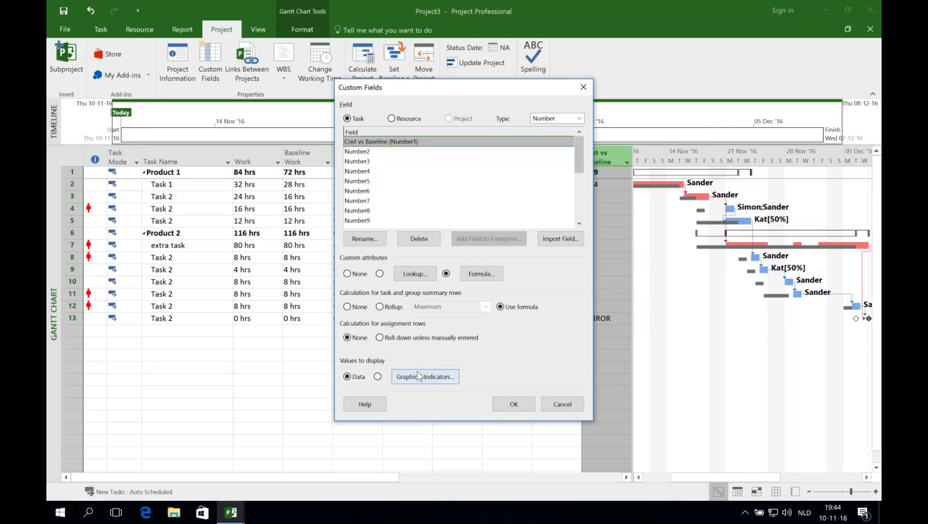
pyautogui.click(417, 371)
pyautogui.click(436, 260)
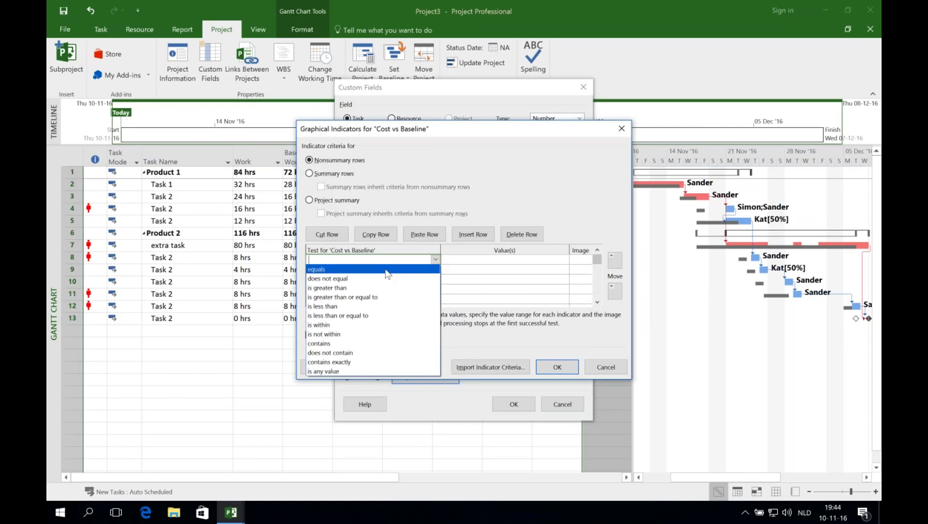
pyautogui.click(346, 316)
pyautogui.click(478, 259)
pyautogui.write('1')
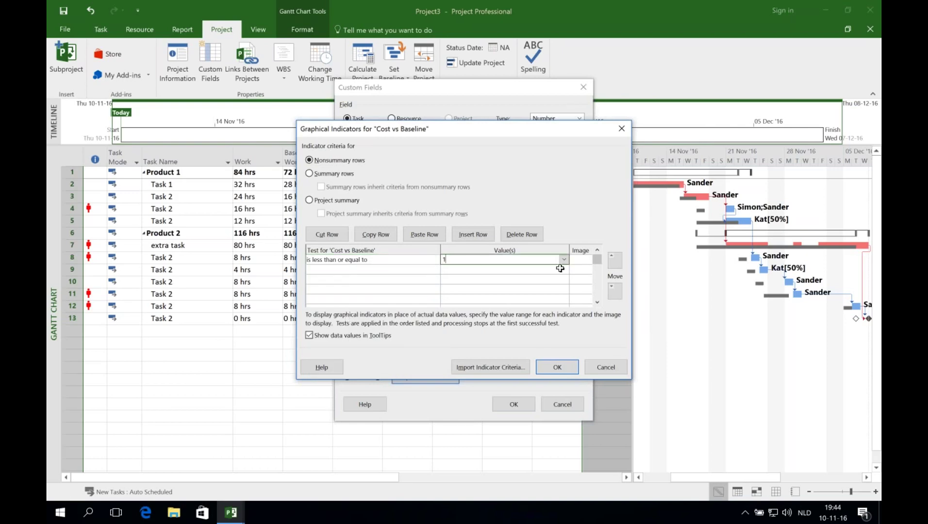
pyautogui.click(580, 259)
pyautogui.click(587, 259)
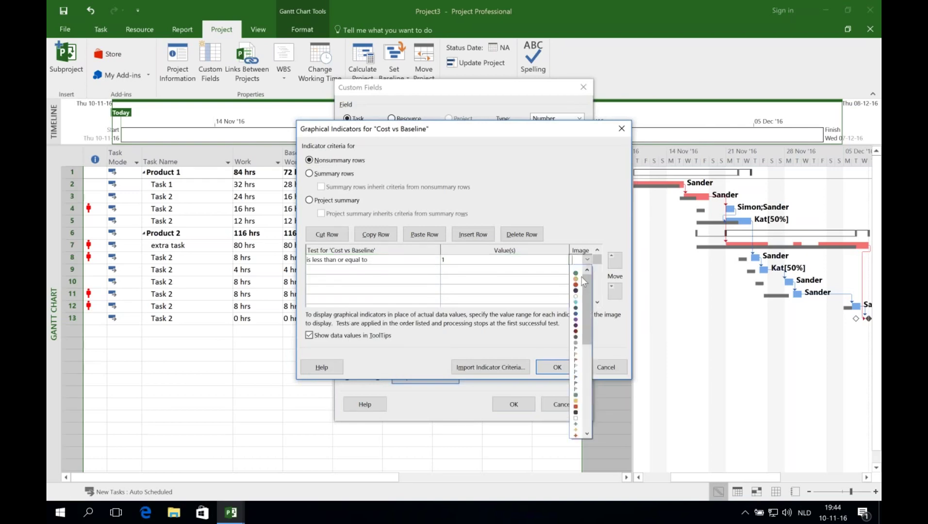
pyautogui.click(576, 274)
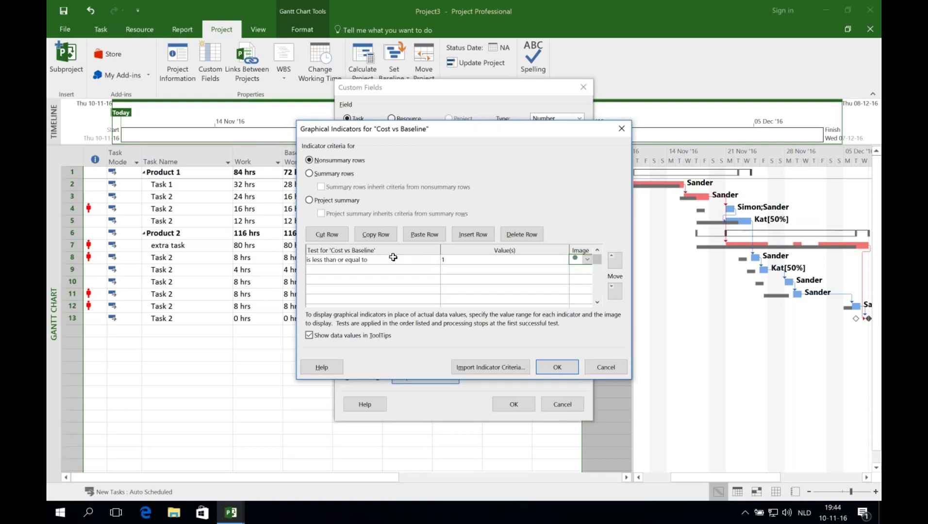
# - Add a second indicator test showing a yellow circle when the value is less than or equal to 1,1
pyautogui.click(393, 276)
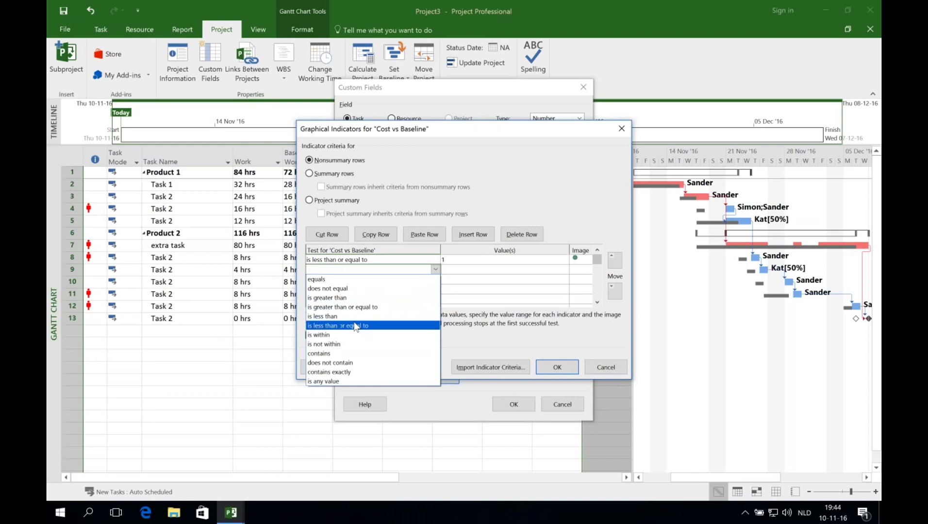
pyautogui.click(340, 325)
pyautogui.click(456, 271)
pyautogui.write('1,1')
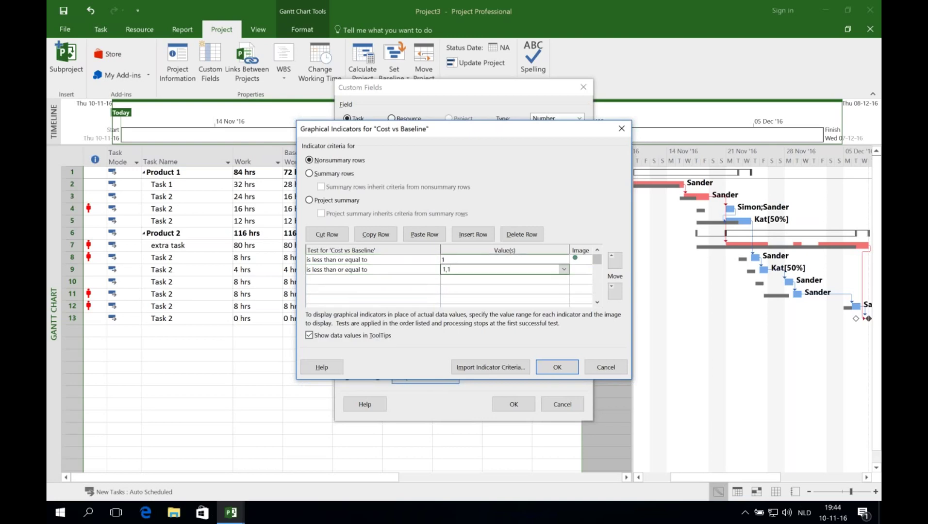
pyautogui.click(580, 270)
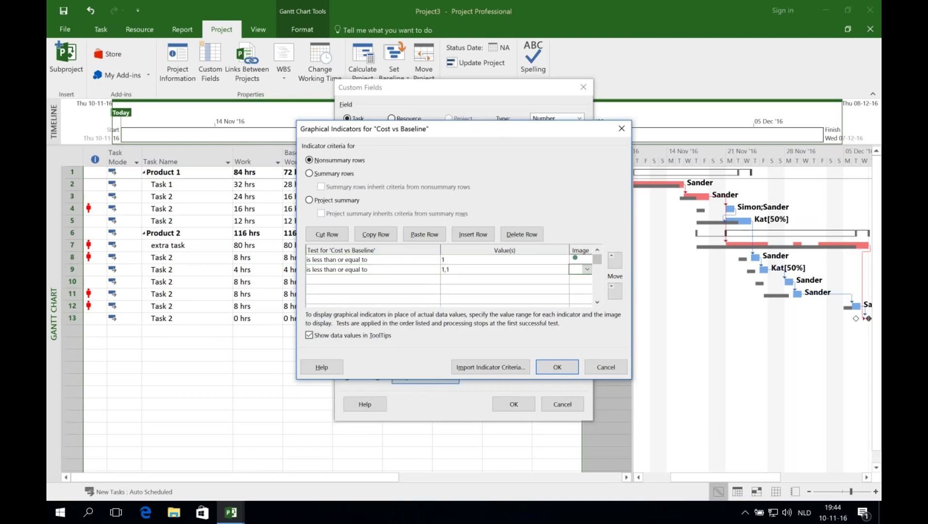
pyautogui.click(587, 269)
pyautogui.click(576, 289)
# - Add a third indicator test showing a red circle when the value is greater than 1,1, and apply the custom field settings
pyautogui.click(374, 279)
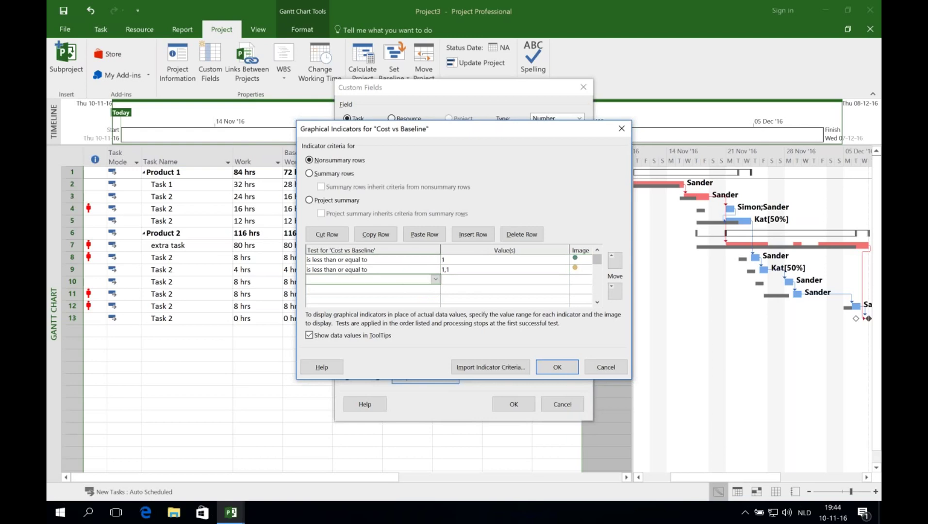
pyautogui.click(432, 279)
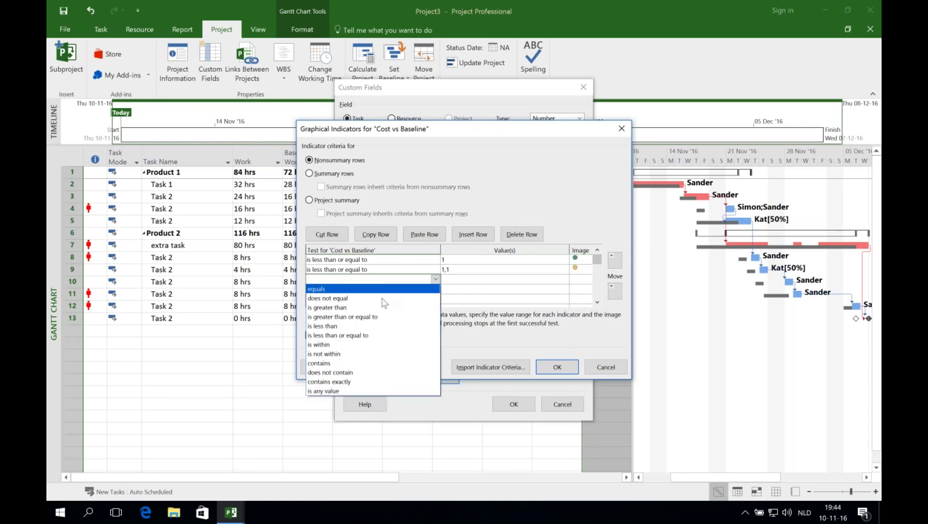
pyautogui.click(347, 310)
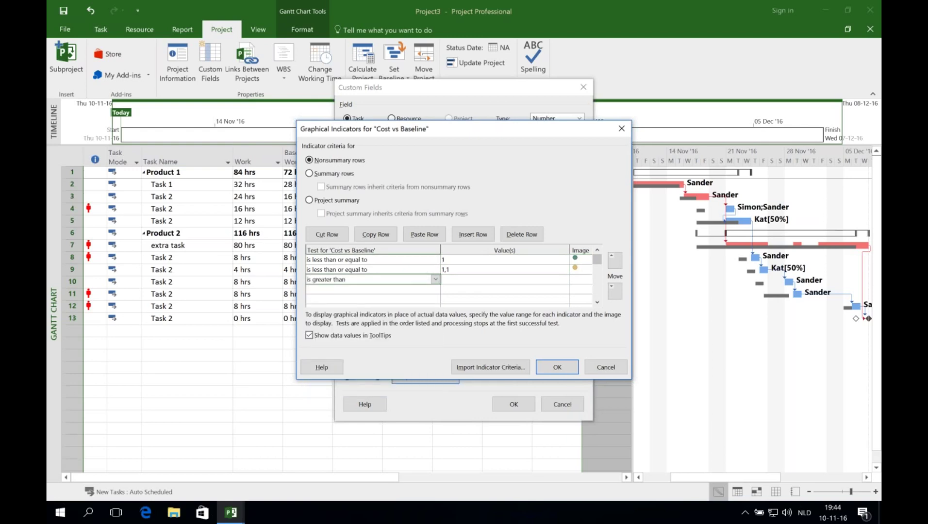
pyautogui.click(500, 279)
pyautogui.write('1,1')
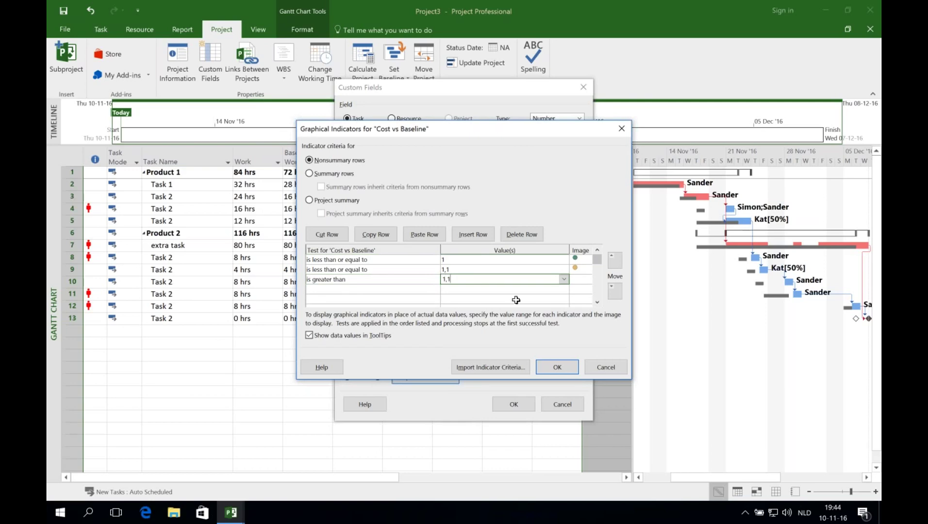
pyautogui.click(579, 280)
pyautogui.click(587, 280)
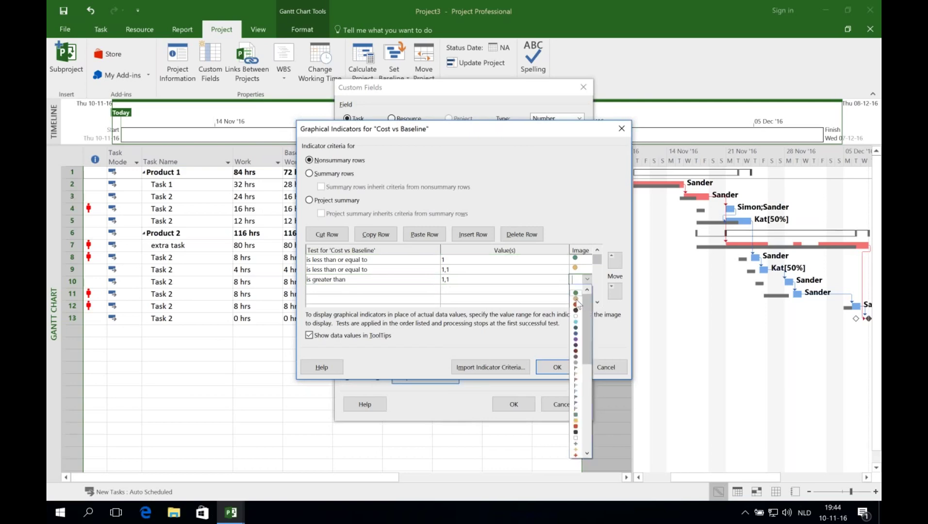
pyautogui.click(576, 310)
pyautogui.click(557, 366)
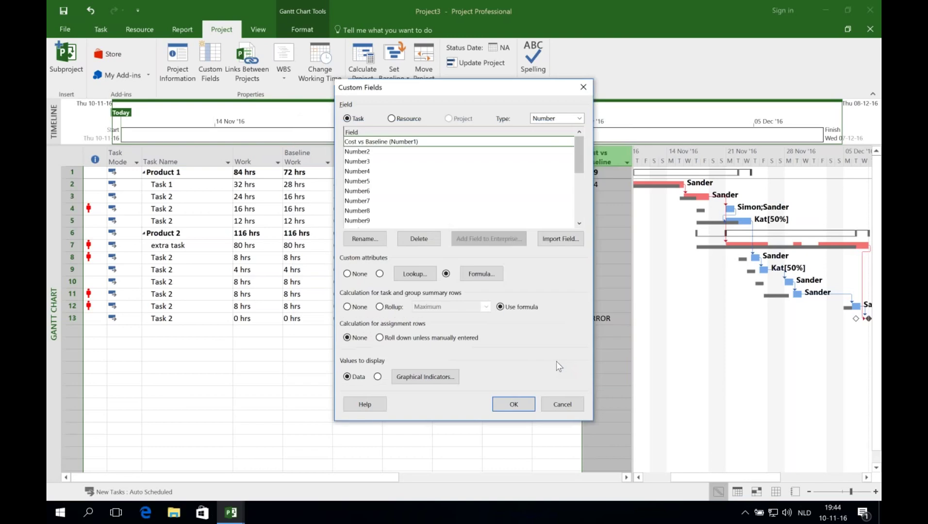
pyautogui.click(513, 404)
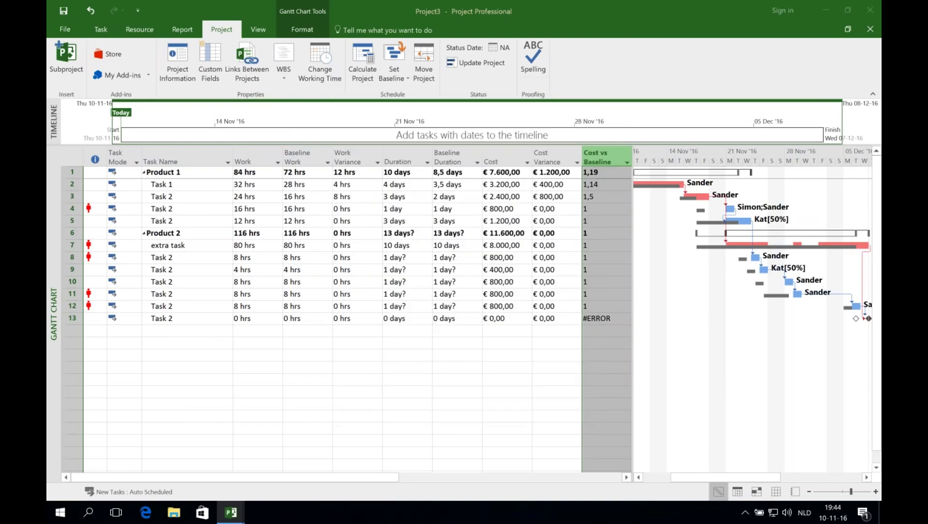
# - Check the data value behind the Cost vs Baseline indicator of the task in row 12
pyautogui.click(593, 303)
pyautogui.write('1')
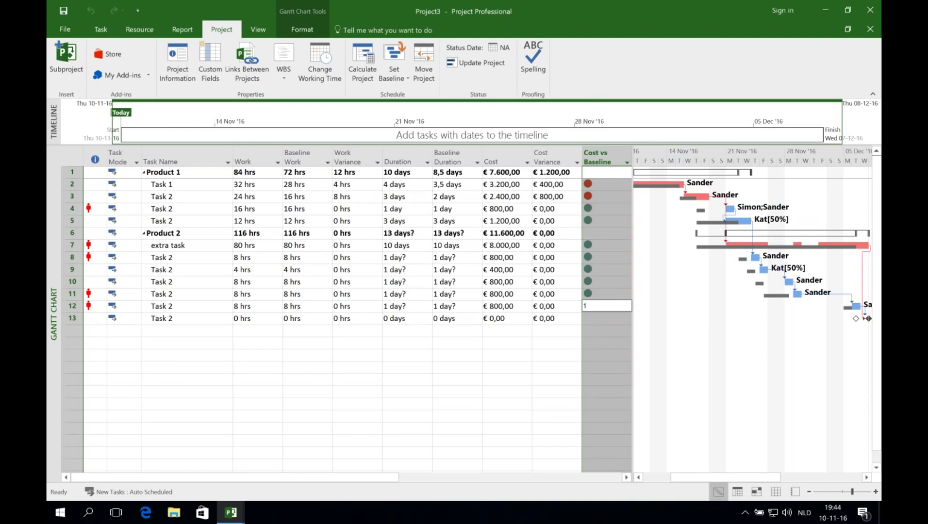
pyautogui.press('Return')
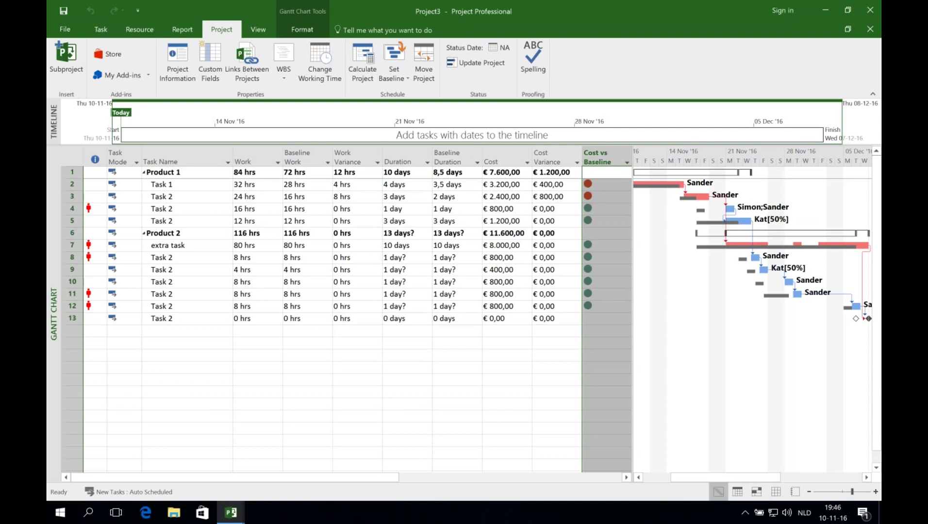
# - Examine the final milestone in row 13 against its baseline in the Gantt chart
pyautogui.click(175, 320)
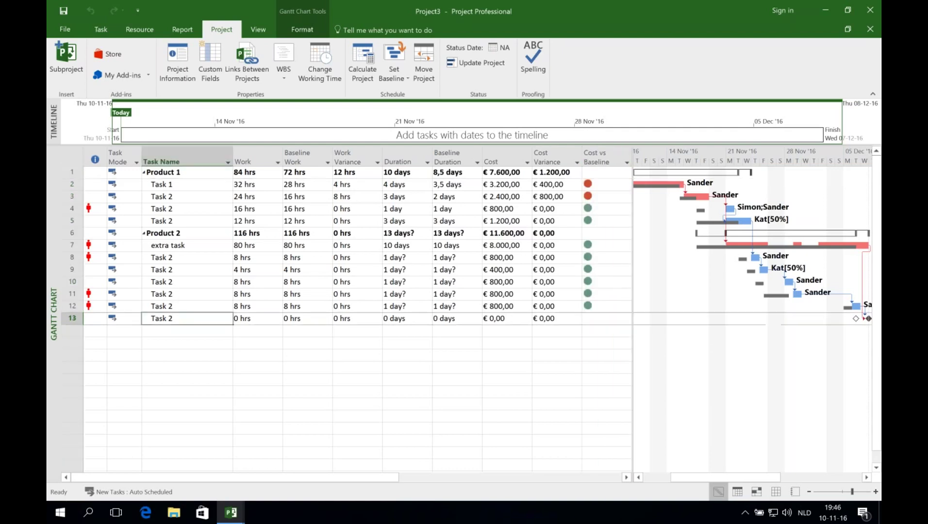
pyautogui.click(867, 479)
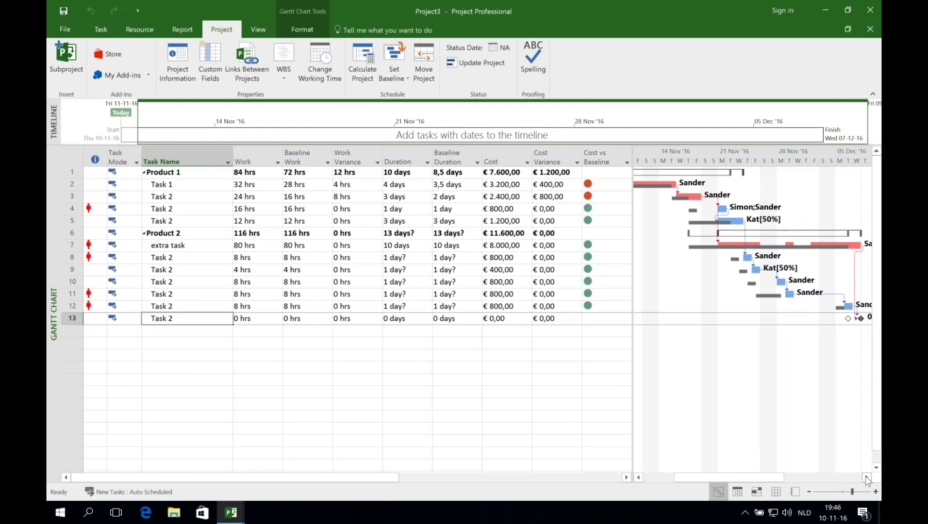
pyautogui.click(867, 479)
pyautogui.click(867, 479)
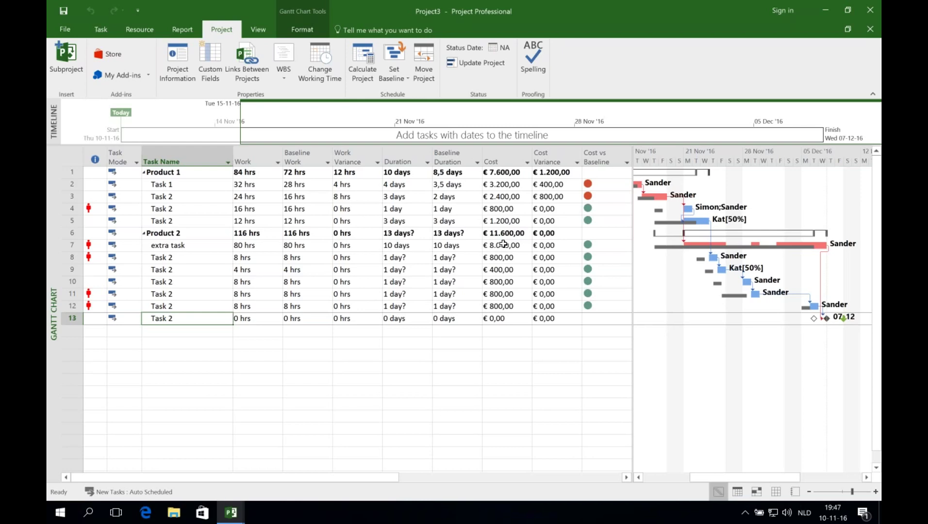
# - Mark Task 1 under Product 1 as 100% complete and the Task 2 in row 3 as 50% complete
pyautogui.click(178, 173)
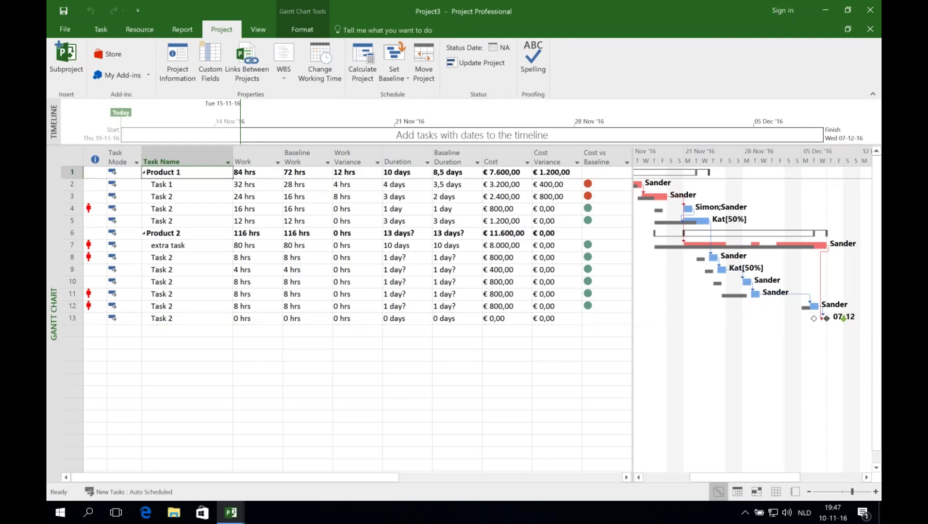
pyautogui.click(146, 184)
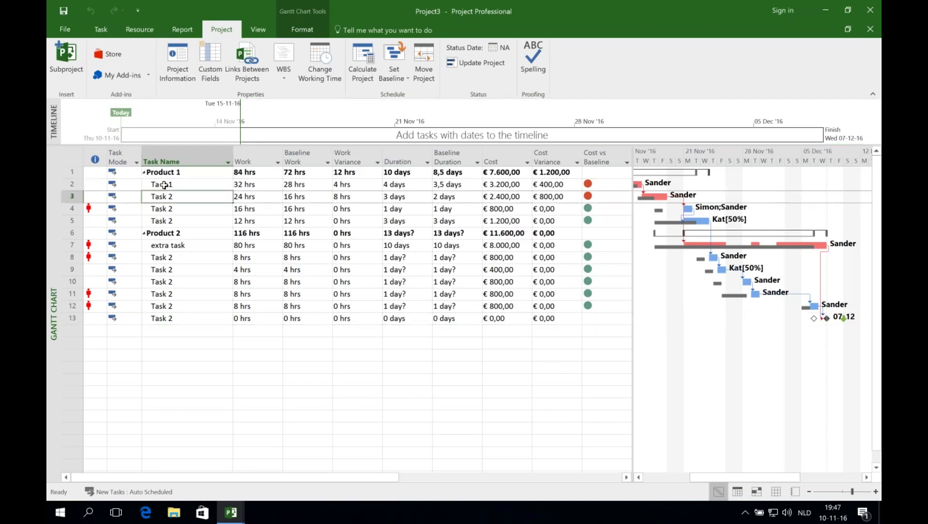
pyautogui.click(101, 29)
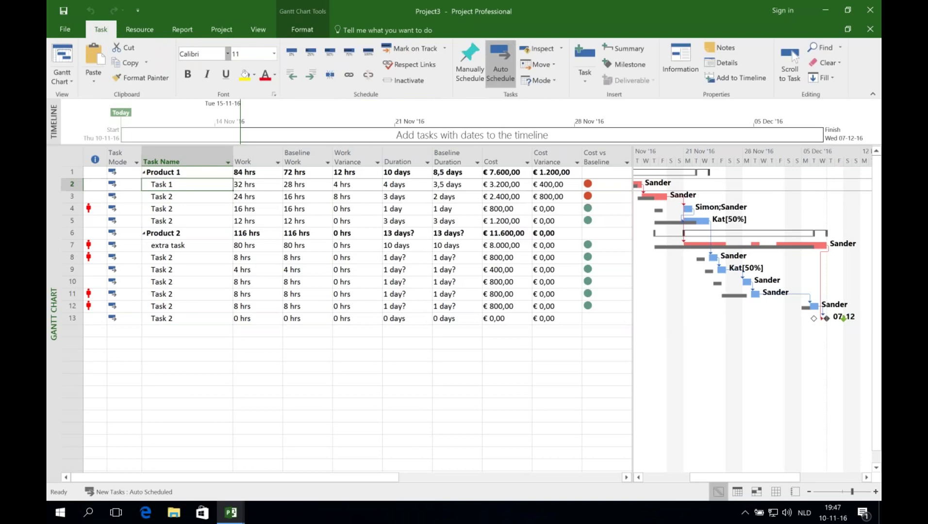
pyautogui.click(368, 50)
pyautogui.moveTo(702, 475); pyautogui.dragTo(670, 478)
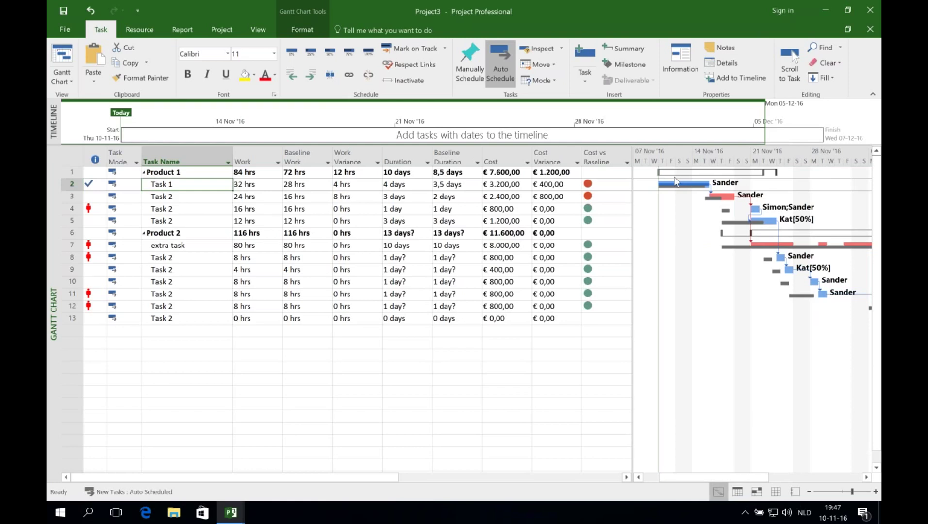
pyautogui.press('Down')
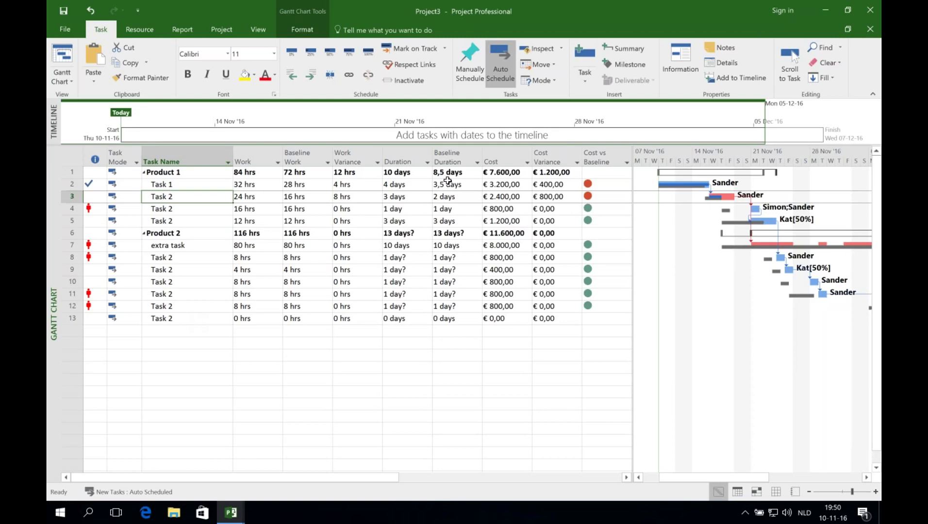
# - Review the link types available for the dependency between Task 1 and Task 2, without choosing another one
pyautogui.doubleClick(710, 187)
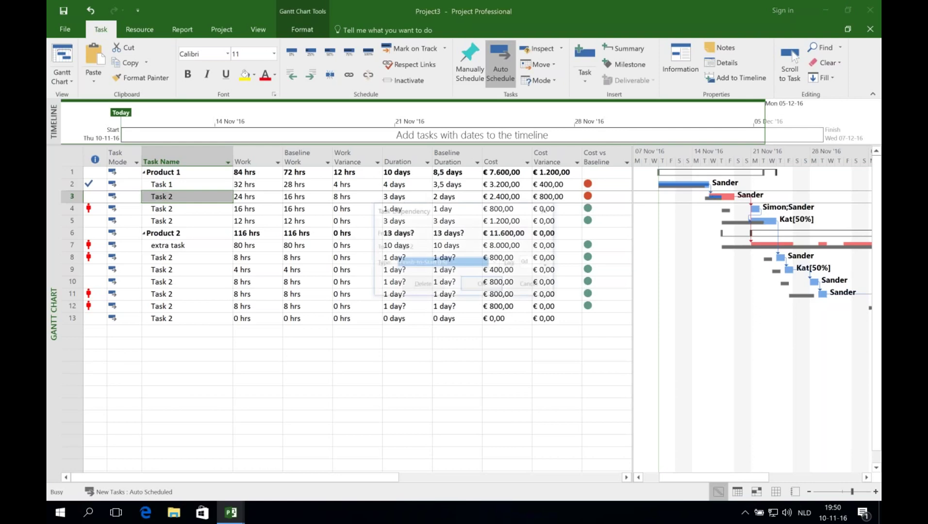
pyautogui.click(467, 262)
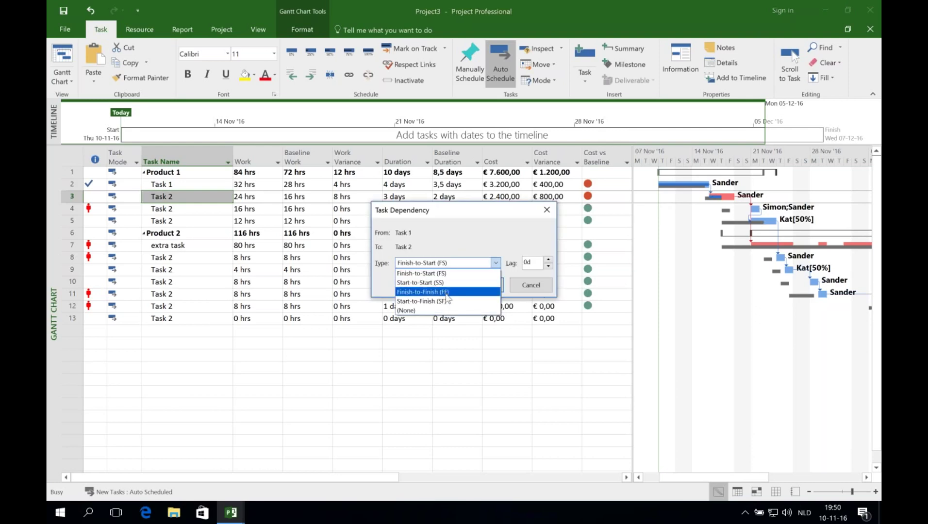
pyautogui.click(535, 291)
pyautogui.click(535, 291)
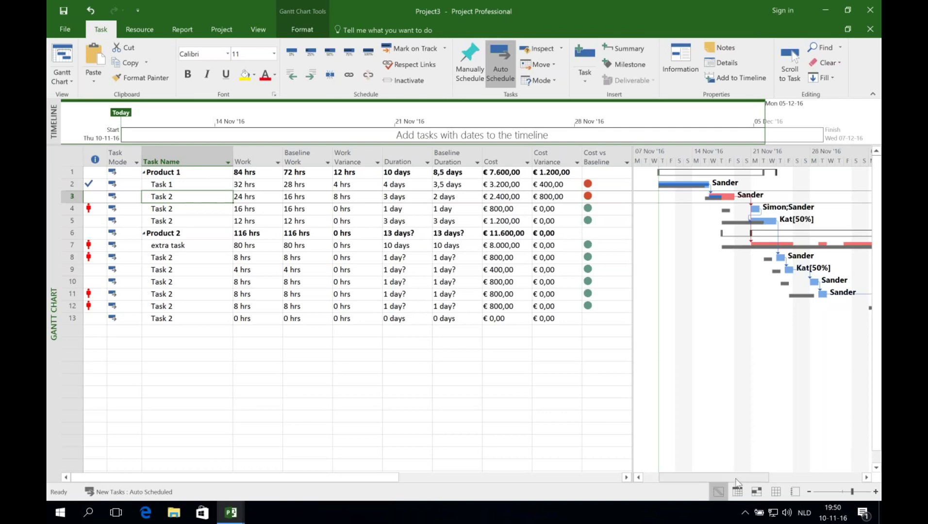
# - Show the Resource Graph in a details pane below the Gantt chart and examine the resource's allocation in the week of 21 Nov '16
pyautogui.moveTo(745, 482); pyautogui.dragTo(769, 482)
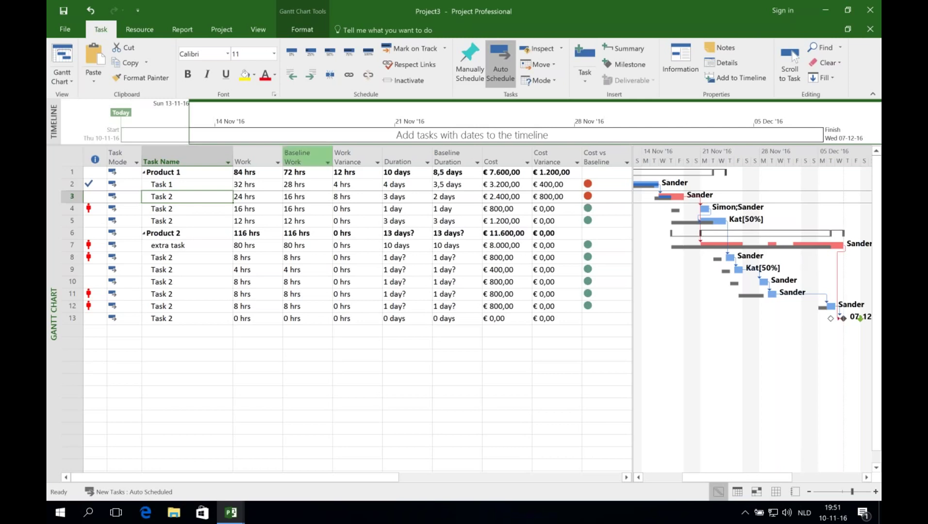
pyautogui.click(260, 31)
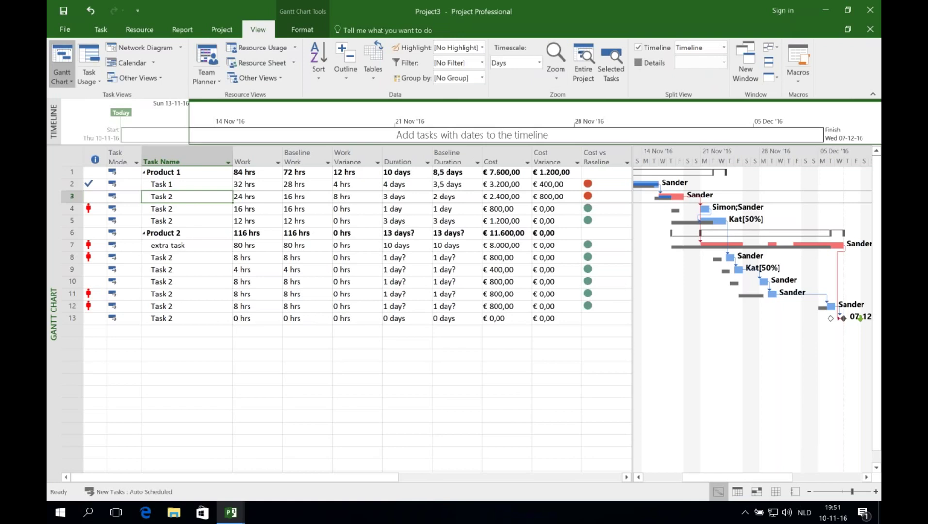
pyautogui.click(639, 62)
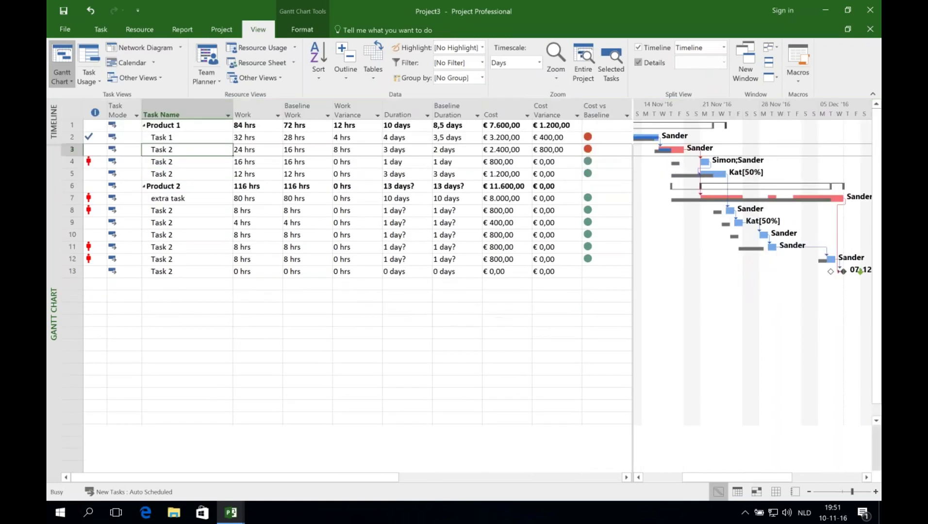
pyautogui.click(723, 62)
pyautogui.click(716, 97)
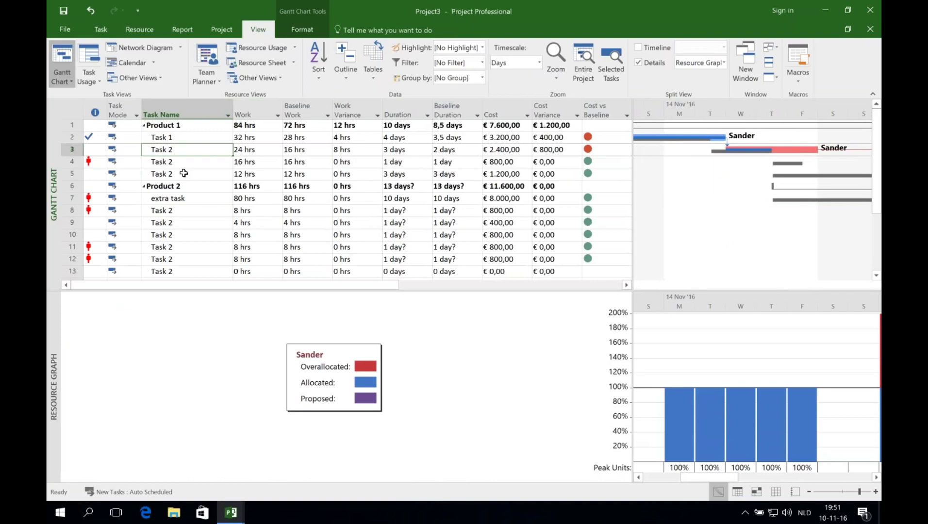
pyautogui.press('Down')
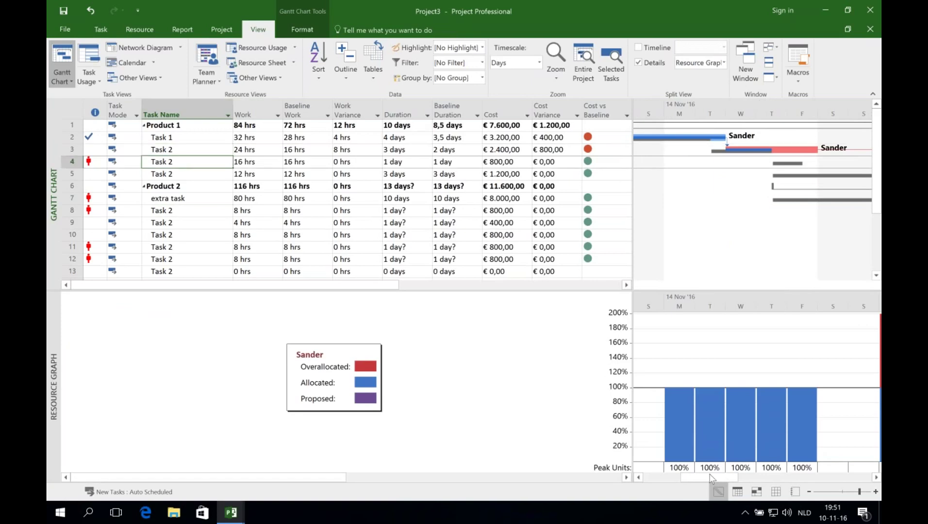
pyautogui.moveTo(710, 478); pyautogui.dragTo(752, 477)
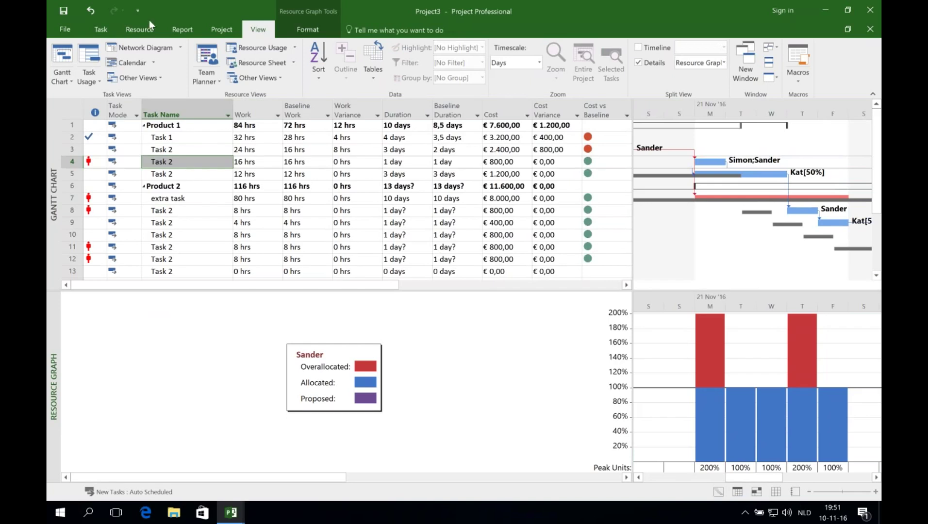
# - Widen the chart area, level the entire project with Level All, and check the resource's allocation through the project finish
pyautogui.click(139, 30)
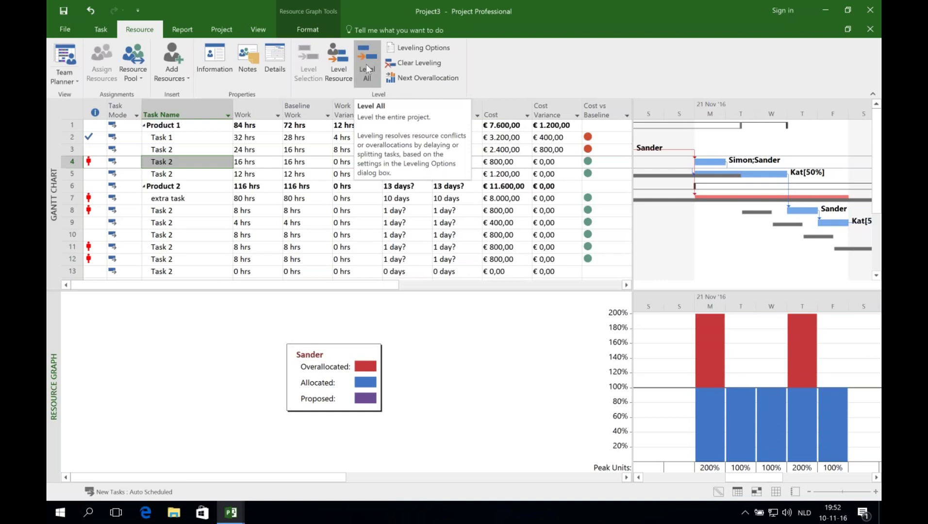
pyautogui.moveTo(633, 231); pyautogui.dragTo(503, 221)
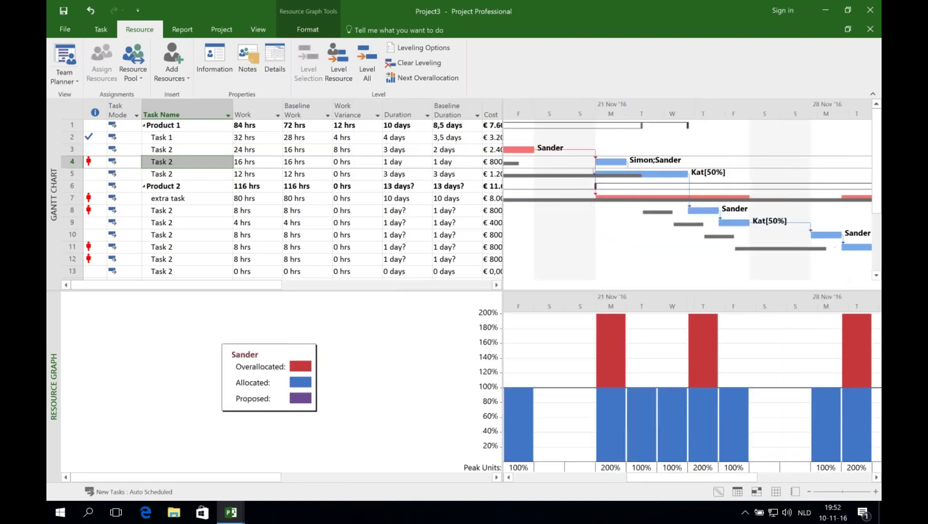
pyautogui.click(369, 67)
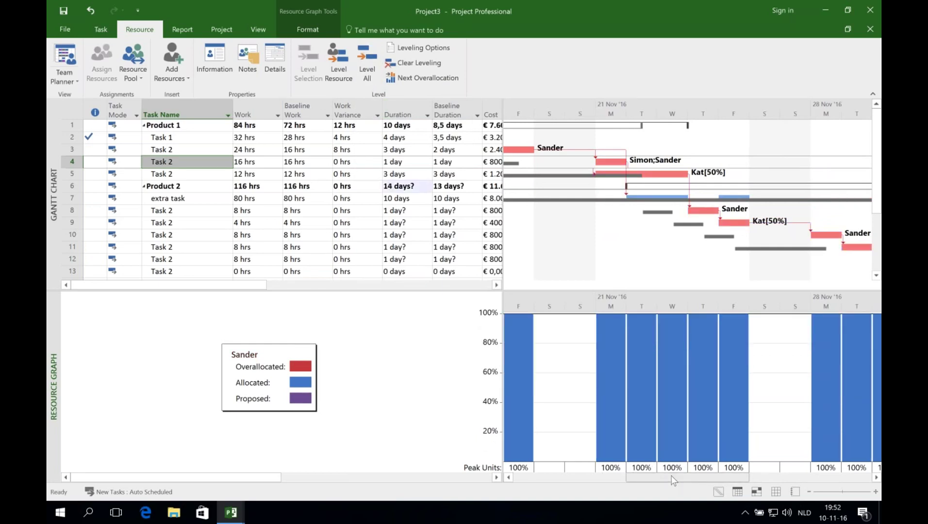
pyautogui.moveTo(673, 480); pyautogui.dragTo(807, 476)
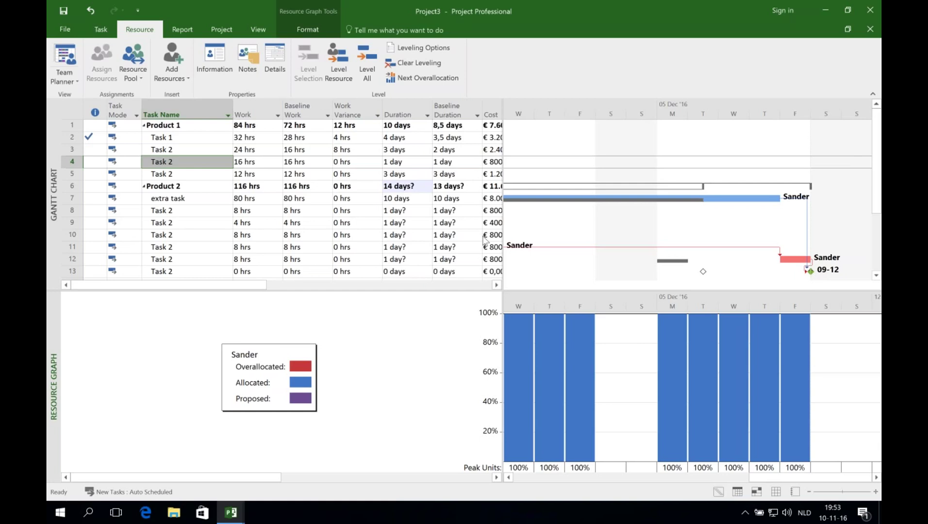
# - Replace the Resource Graph with the Resource Sheet and enlarge its pane to fill the whole window
pyautogui.rightClick(57, 344)
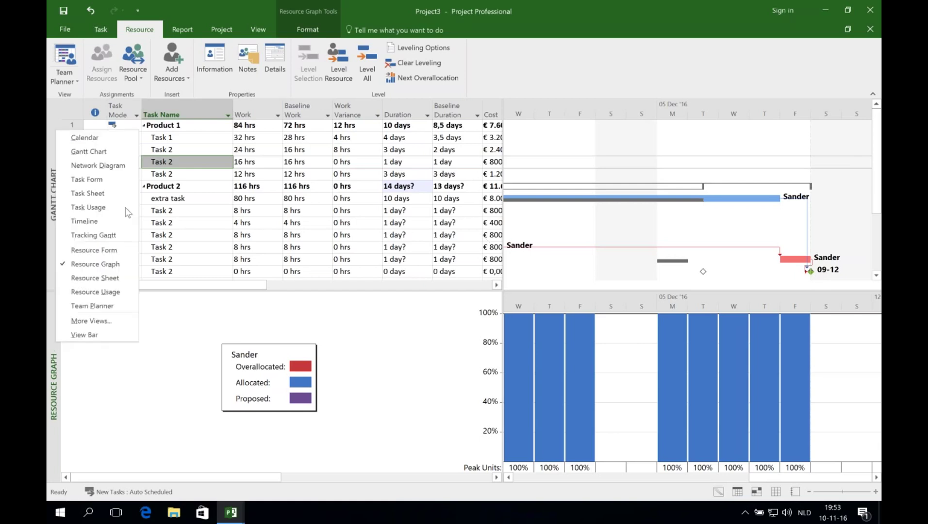
pyautogui.click(99, 278)
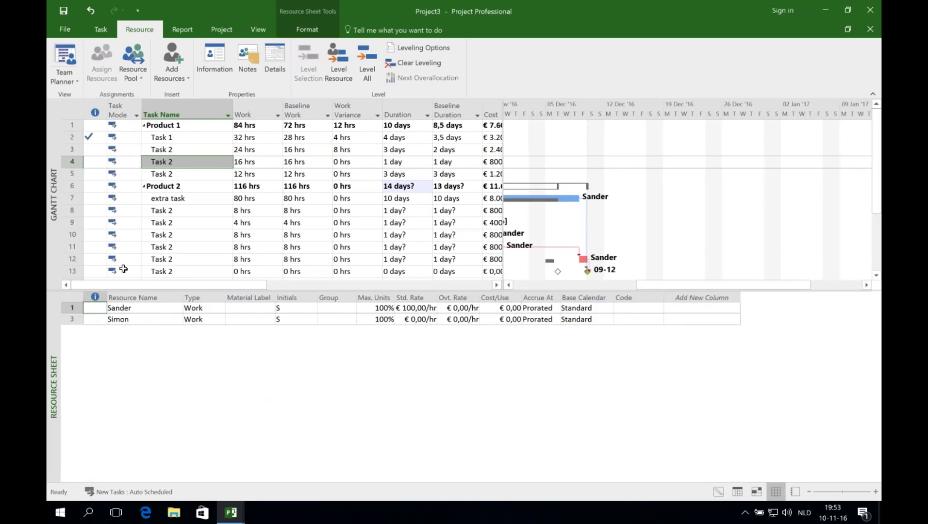
pyautogui.click(144, 297)
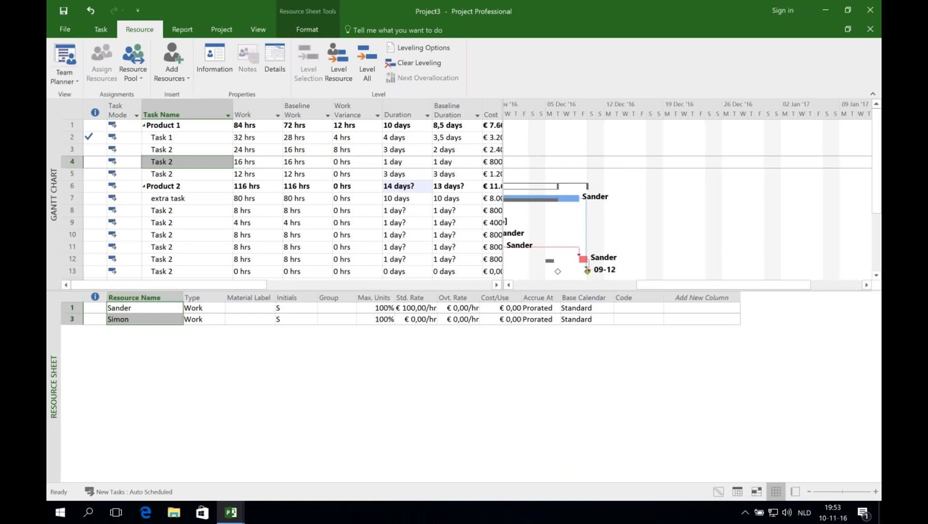
pyautogui.moveTo(345, 292); pyautogui.dragTo(346, 100)
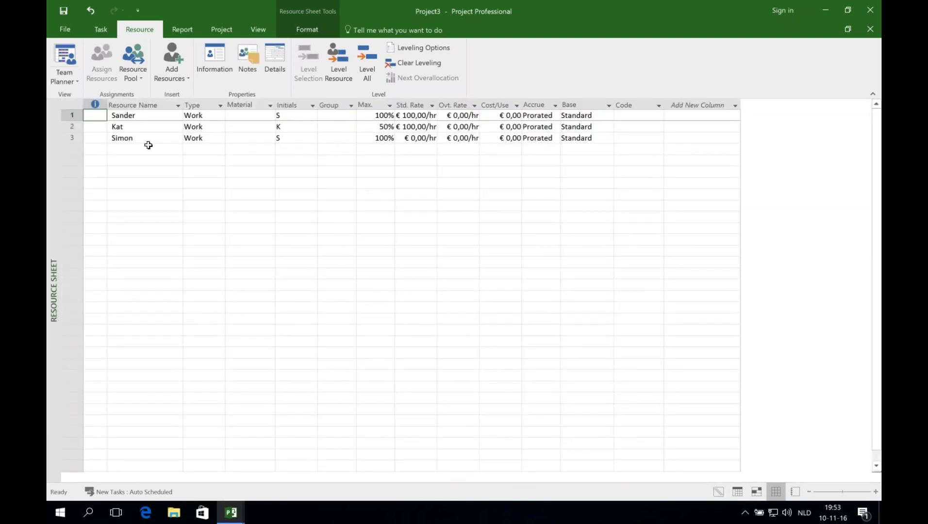
# - Add a resource named Cable with type Material and material label Cable, and go to its standard rate
pyautogui.click(148, 145)
pyautogui.write('Cable')
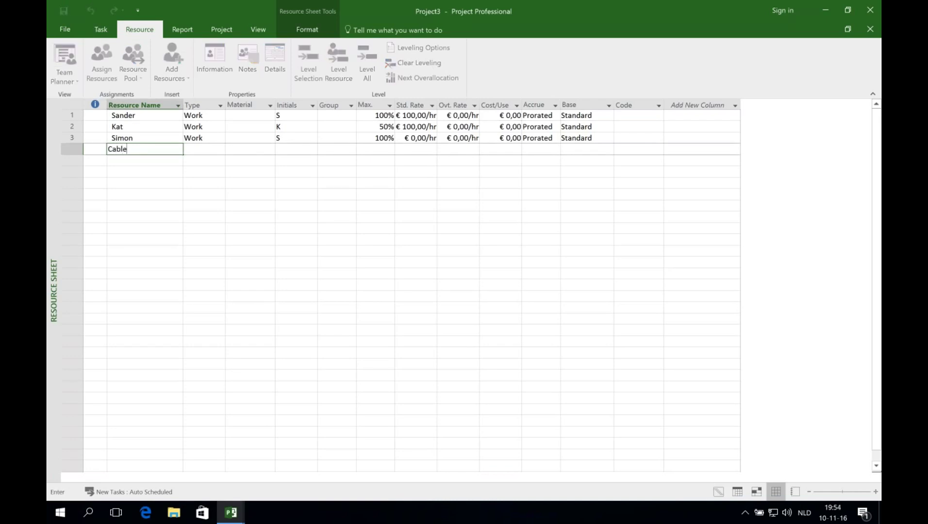
pyautogui.press('Tab')
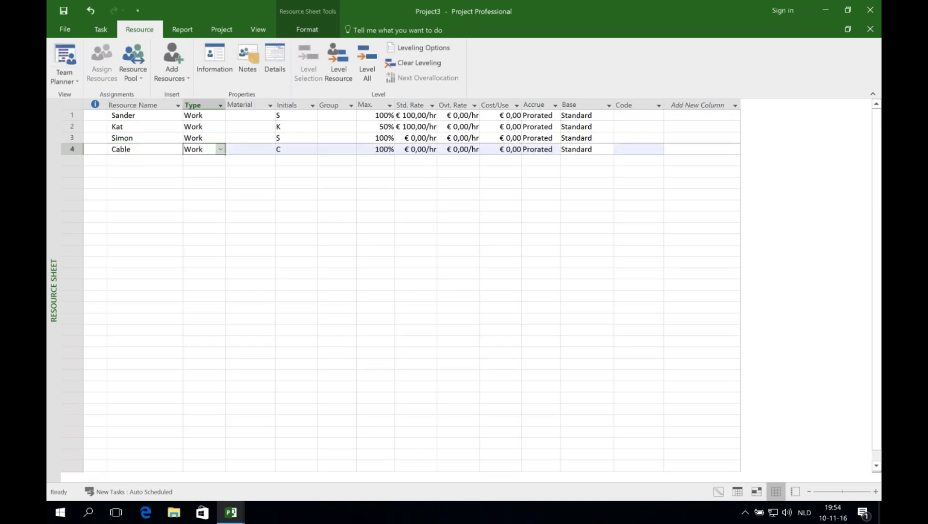
pyautogui.write('Material')
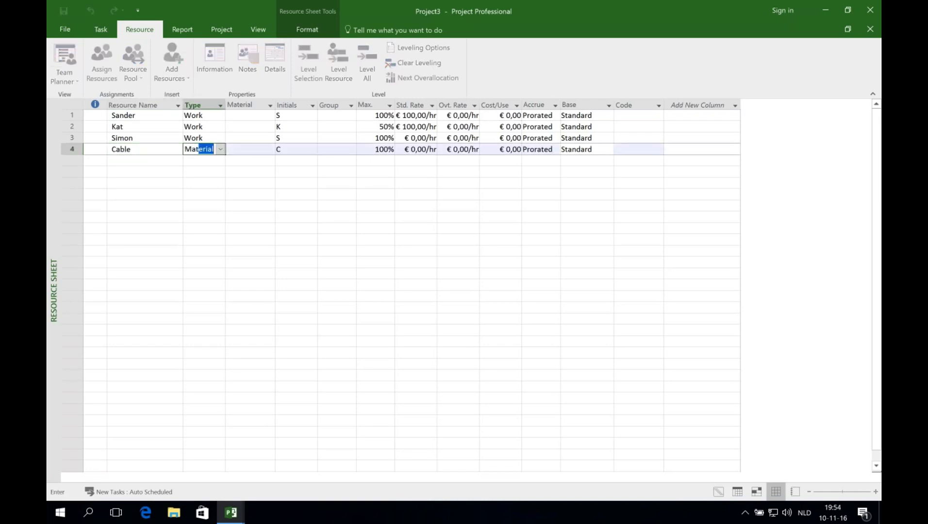
pyautogui.press('Tab')
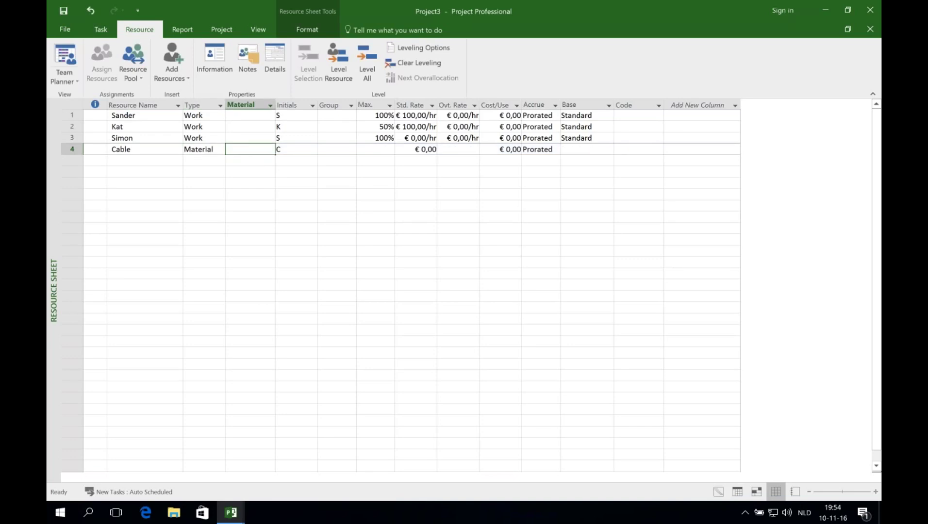
pyautogui.write('Cable')
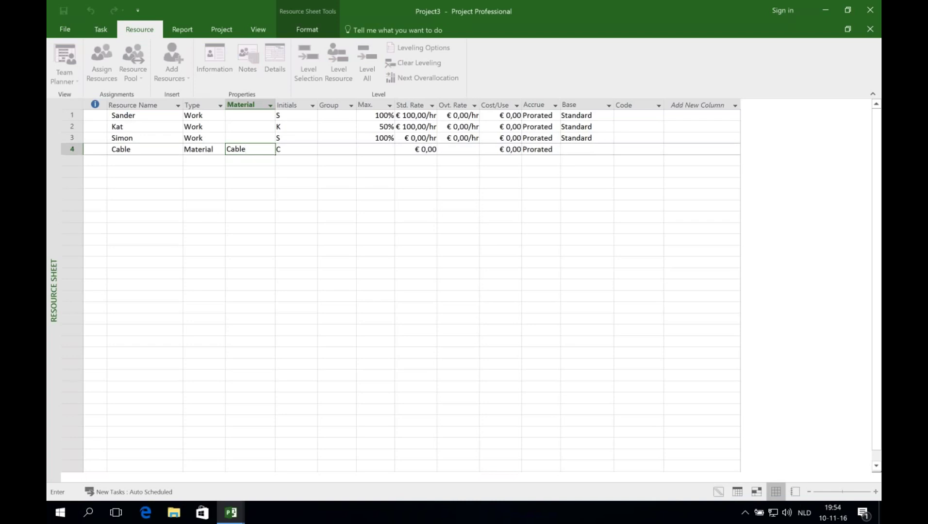
pyautogui.press('Tab')
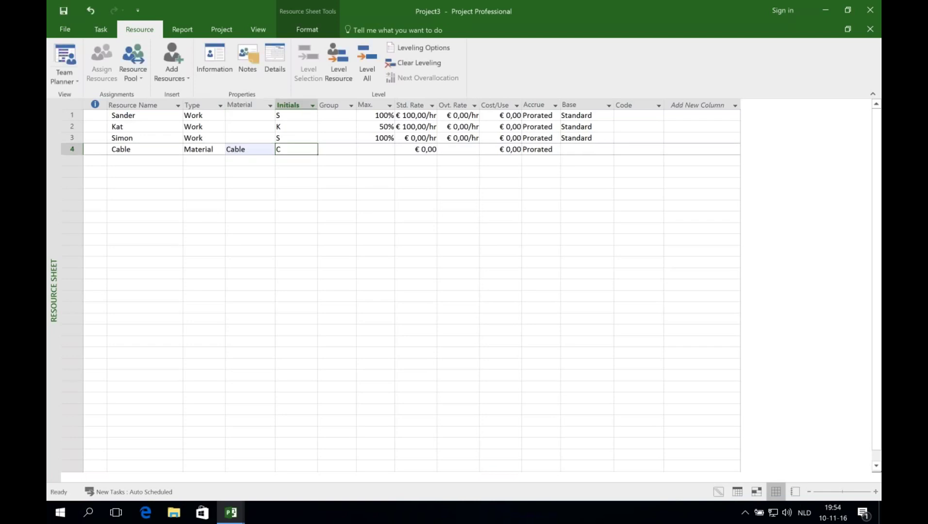
pyautogui.press('Tab')
pyautogui.press('Tab')
pyautogui.press('Tab')
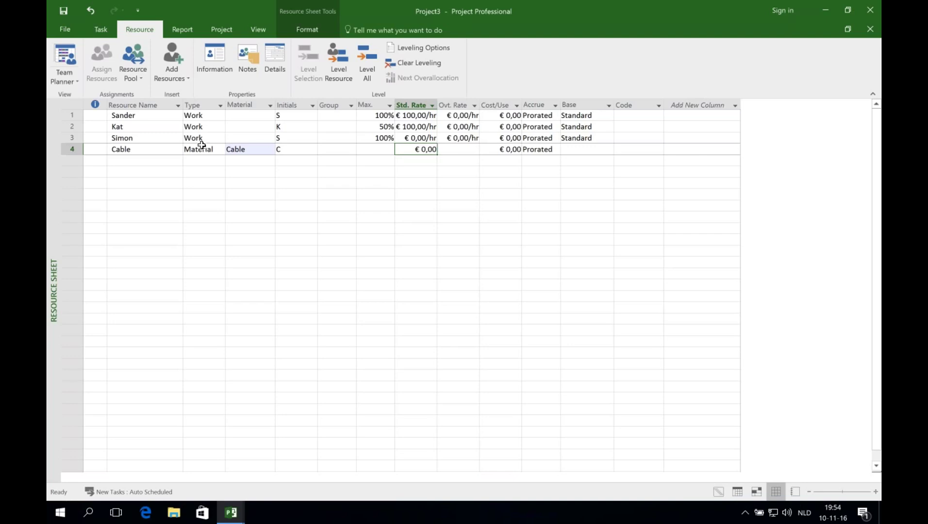
# - Open the Cost Overview dashboard report, examine its costs, progress and cost status per top-level task, and return to the Gantt Chart
pyautogui.click(99, 31)
pyautogui.click(63, 56)
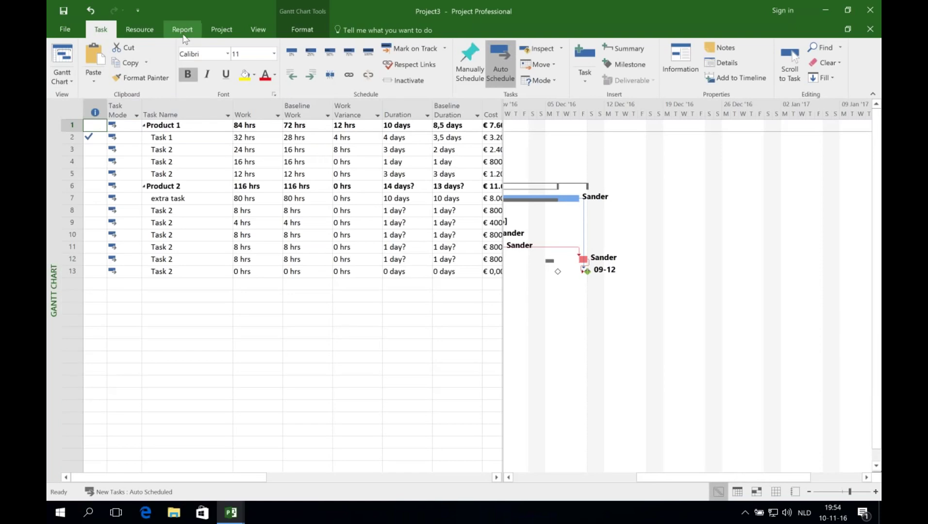
pyautogui.click(183, 30)
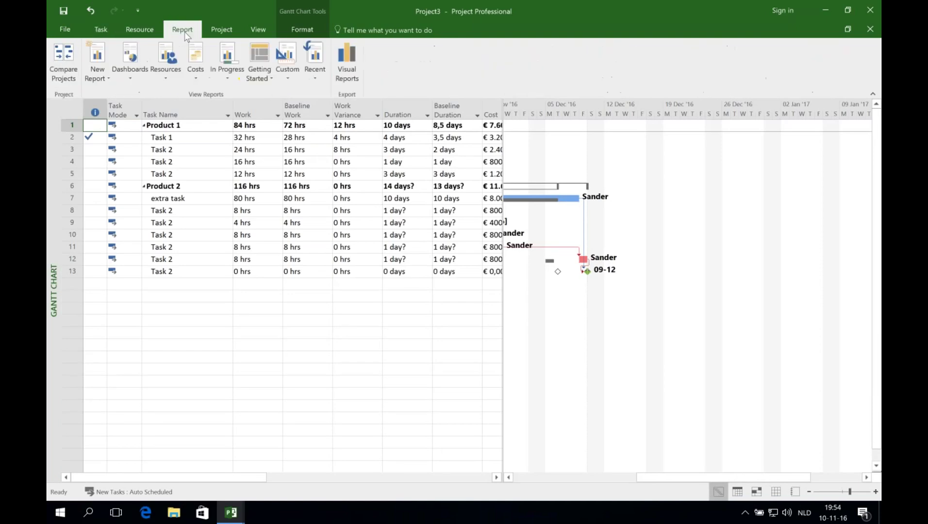
pyautogui.click(127, 76)
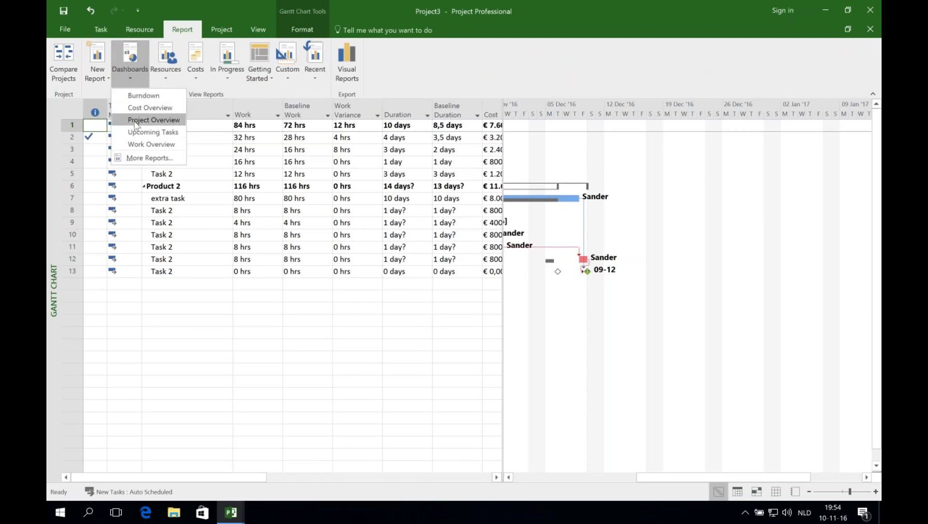
pyautogui.click(144, 107)
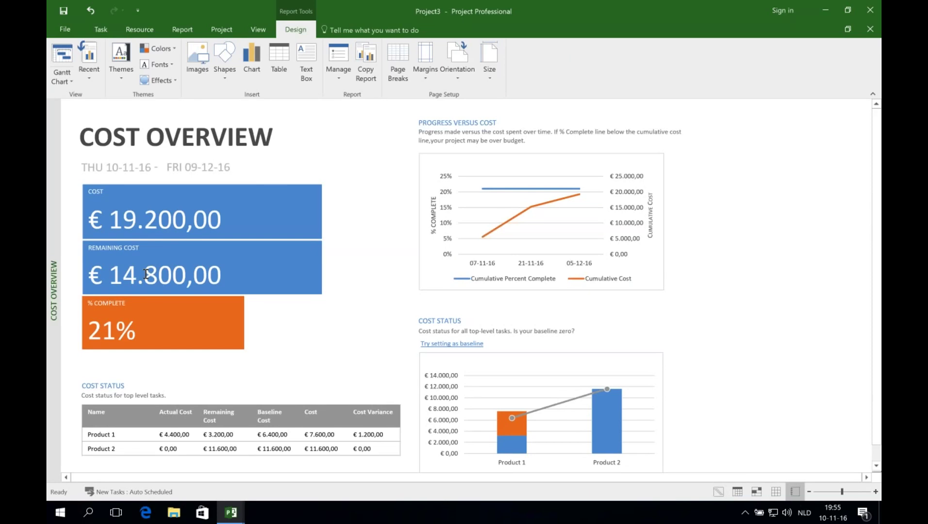
pyautogui.scroll(-1, 466, 286)
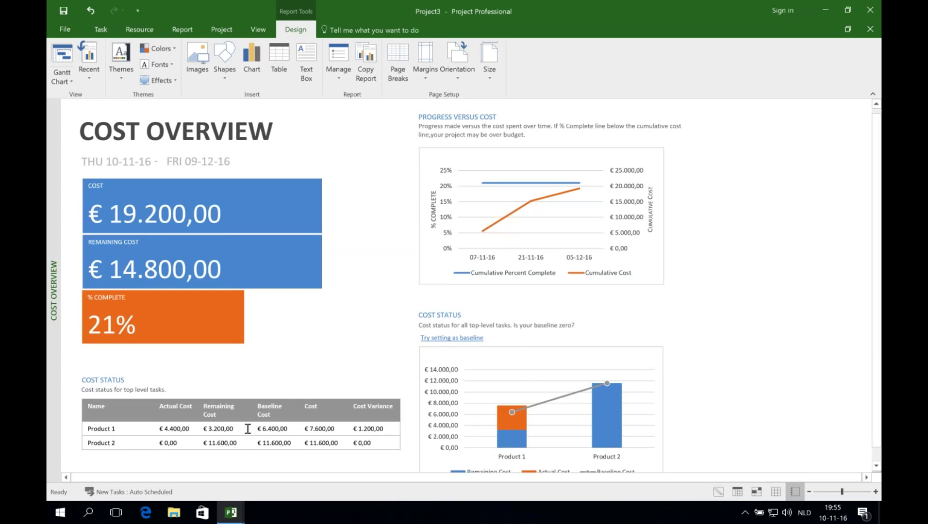
pyautogui.scroll(1, 247, 428)
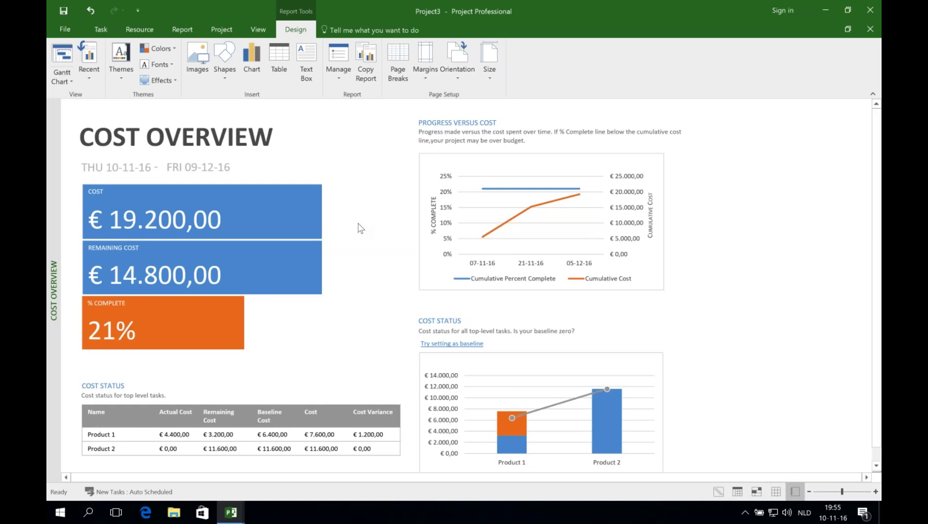
pyautogui.click(100, 29)
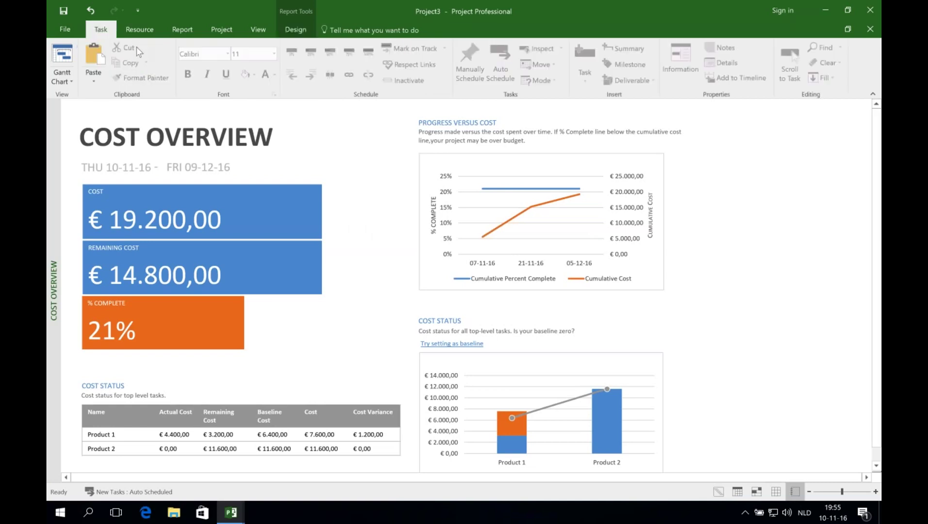
pyautogui.click(62, 56)
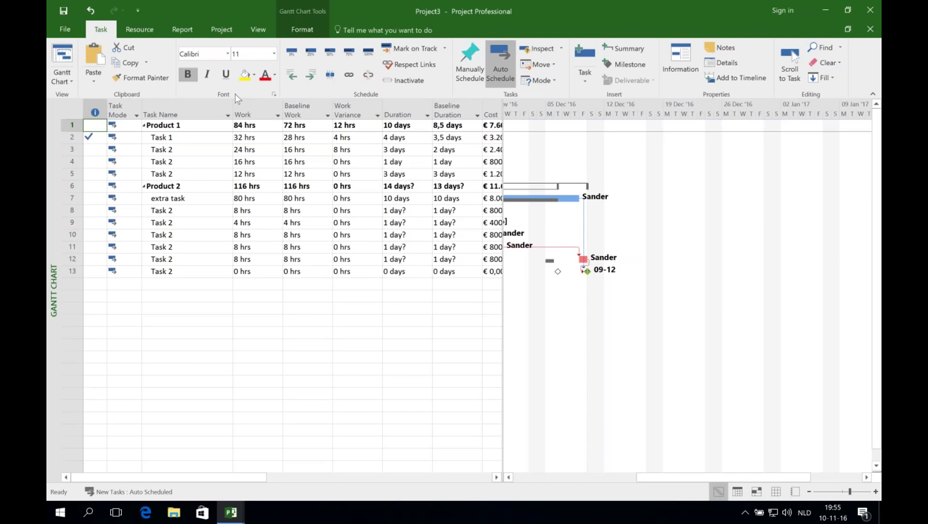
# - Review the Schedule and Advanced categories of the project options, including scheduling defaults and general settings, and leave without saving changes
pyautogui.click(72, 30)
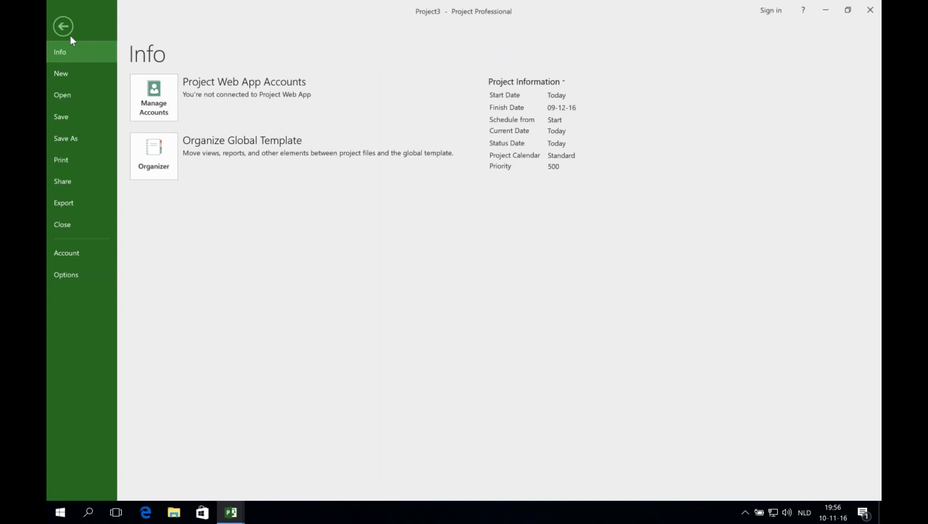
pyautogui.click(87, 281)
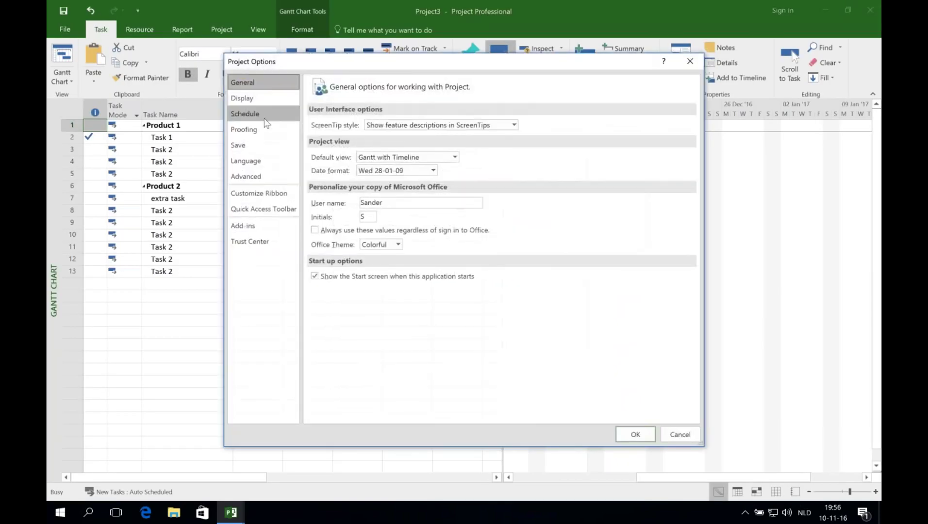
pyautogui.click(266, 123)
pyautogui.scroll(-3, 452, 188)
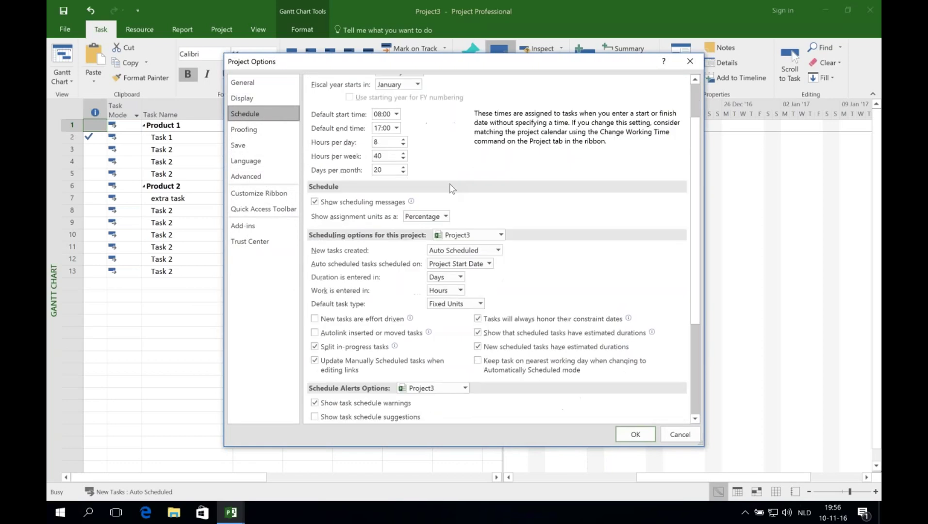
pyautogui.scroll(-1, 451, 188)
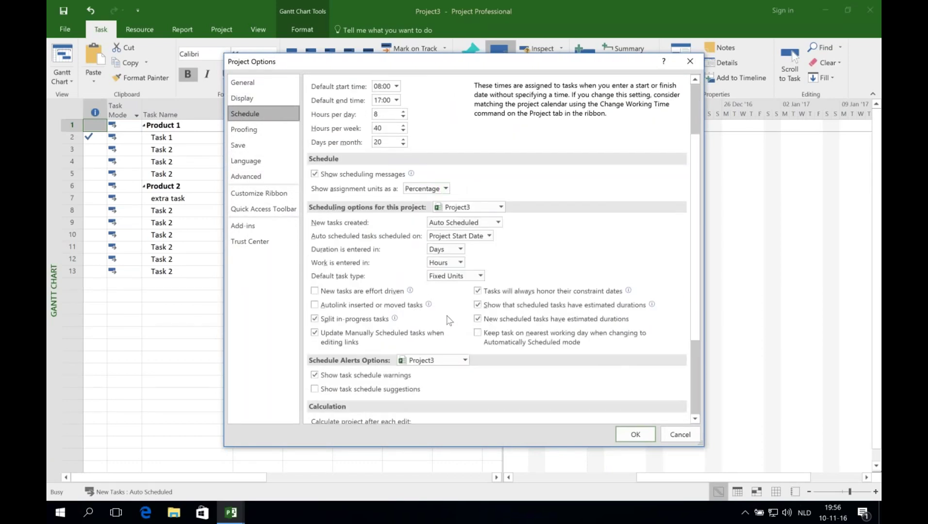
pyautogui.scroll(-1, 440, 318)
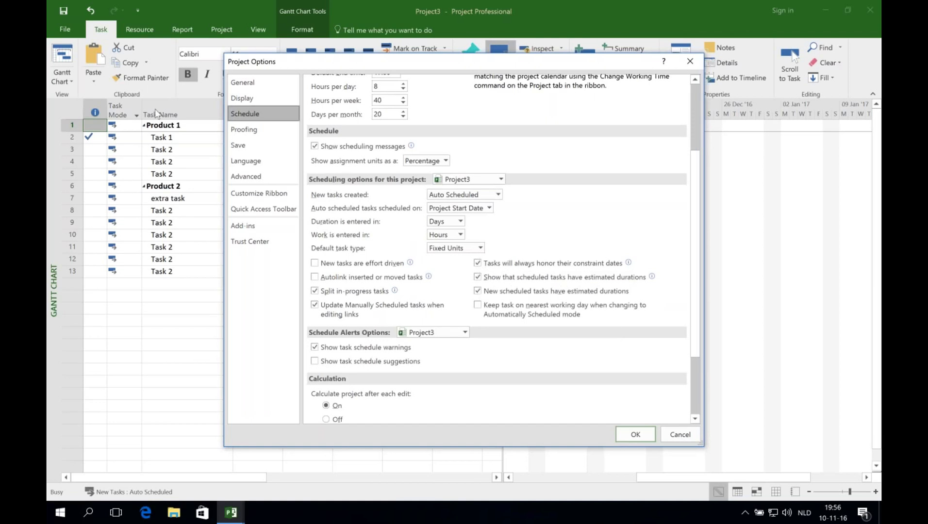
pyautogui.click(242, 177)
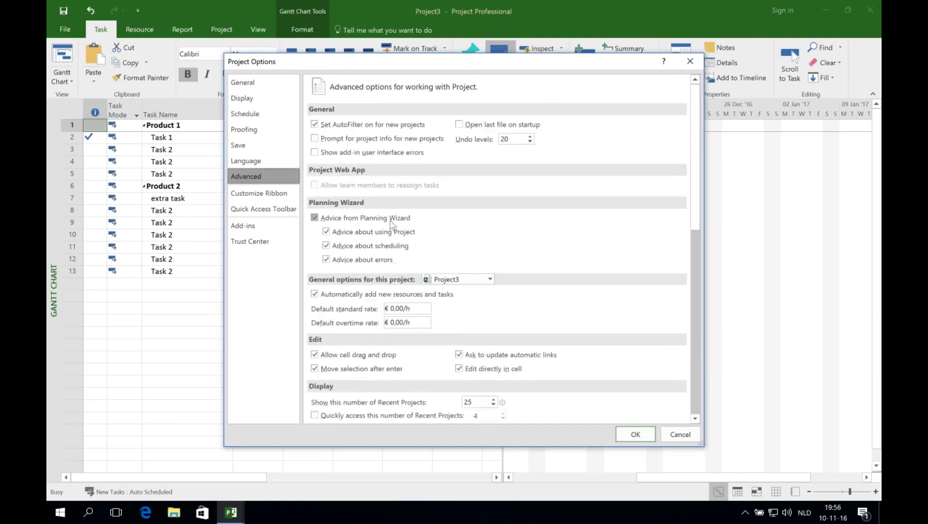
pyautogui.scroll(-1, 392, 224)
pyautogui.scroll(-6, 495, 291)
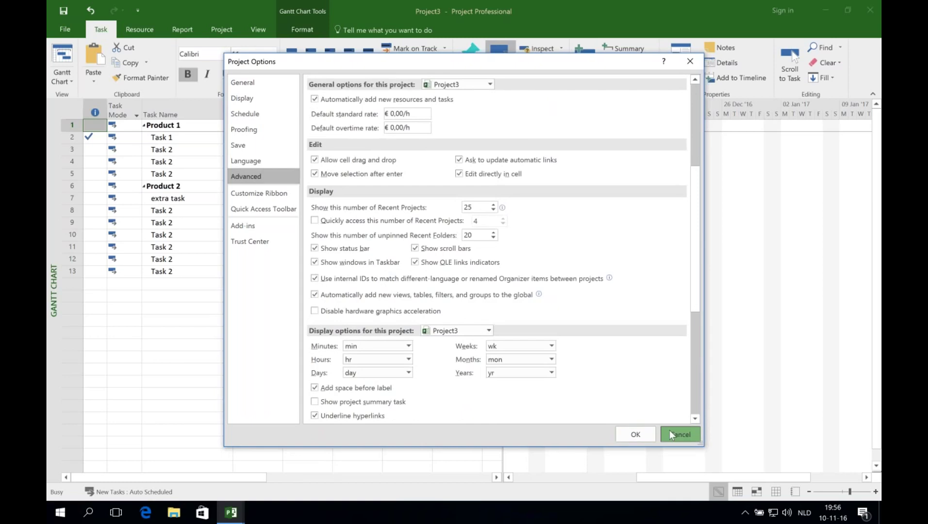
pyautogui.click(670, 432)
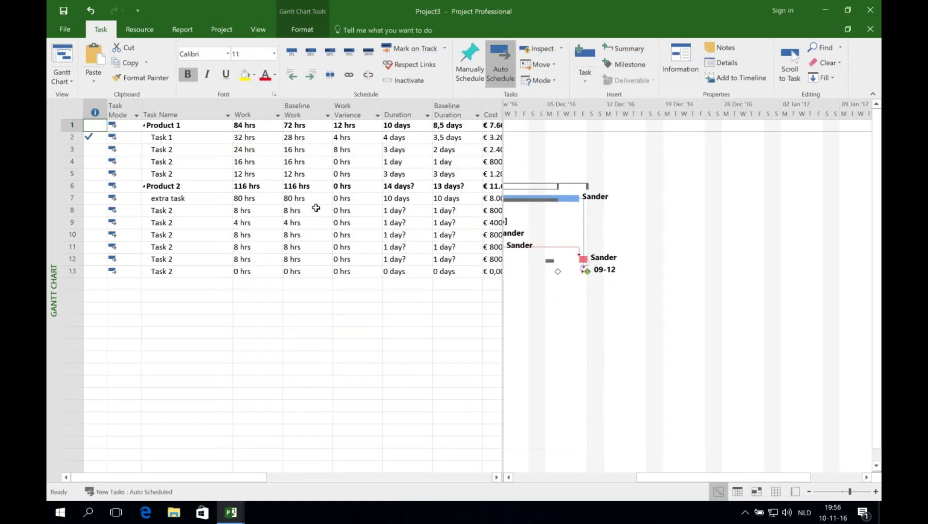
pyautogui.click(186, 198)
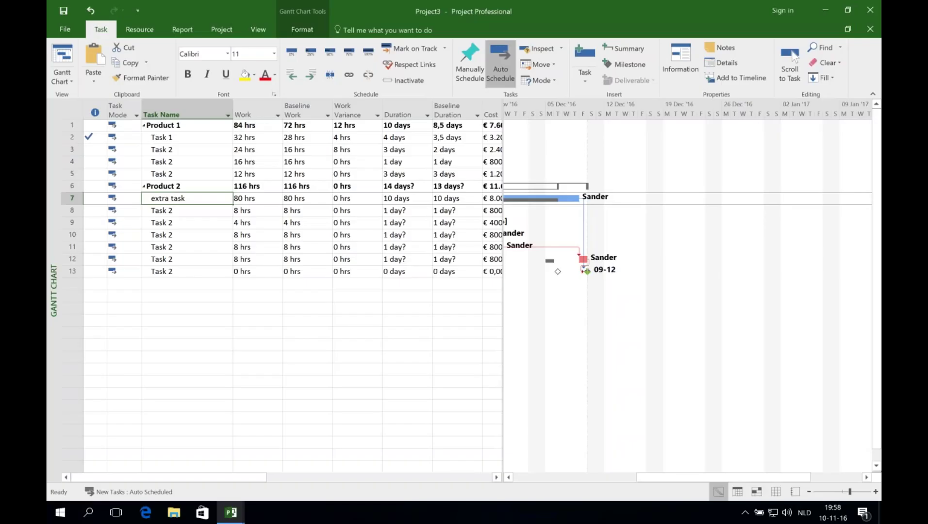
pyautogui.hotkey('ctrl', 'Left')
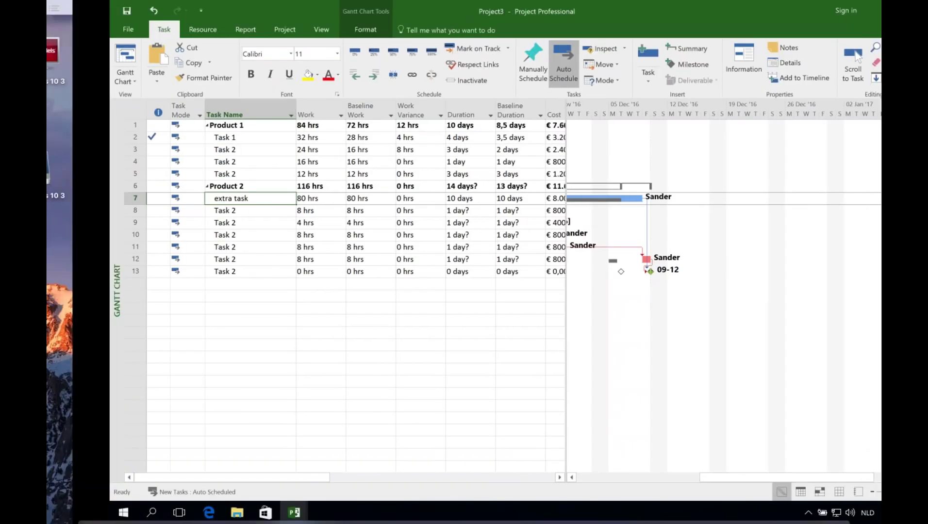
# - Show the templates for new projects, view the file selection for creating one from an Excel workbook, and cancel it
pyautogui.click(65, 31)
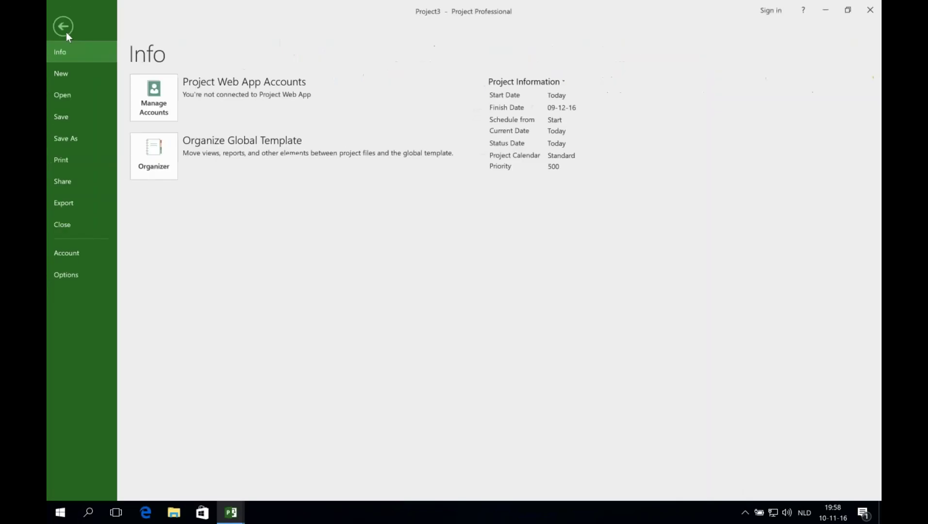
pyautogui.click(68, 75)
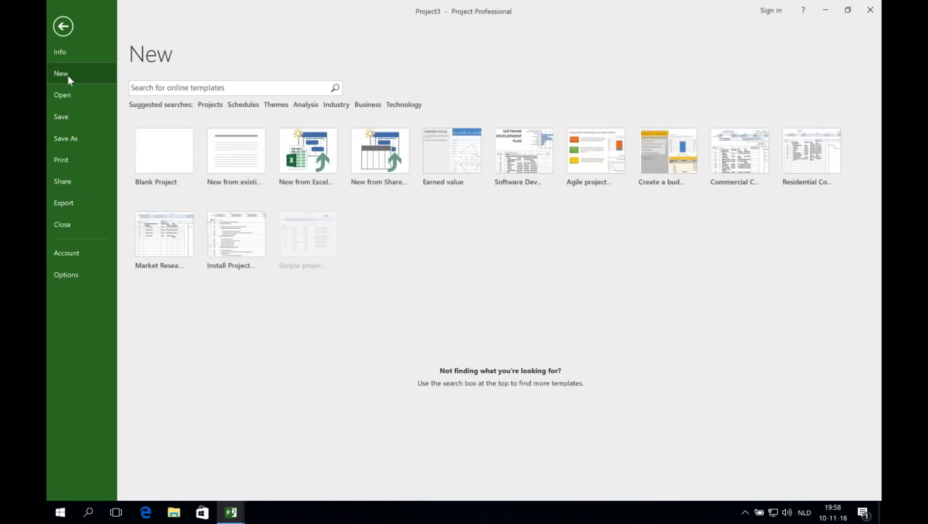
pyautogui.click(308, 160)
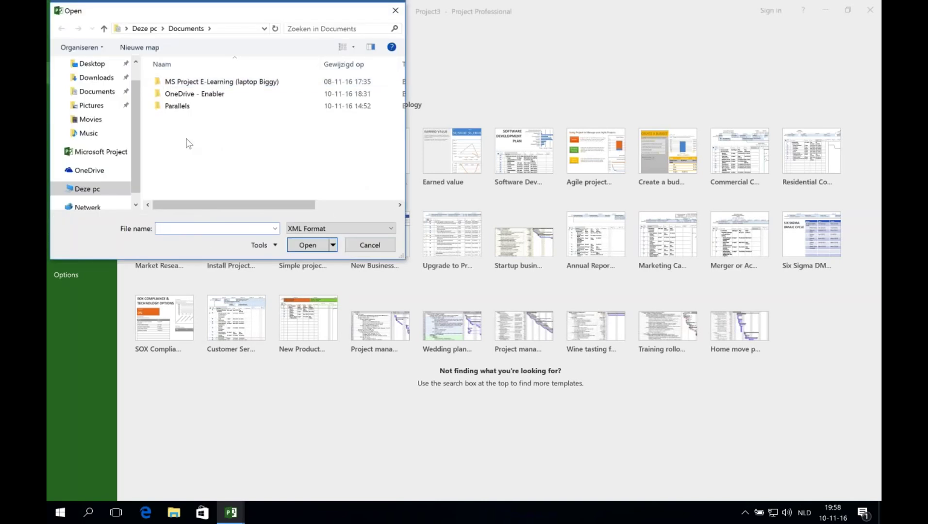
pyautogui.click(374, 250)
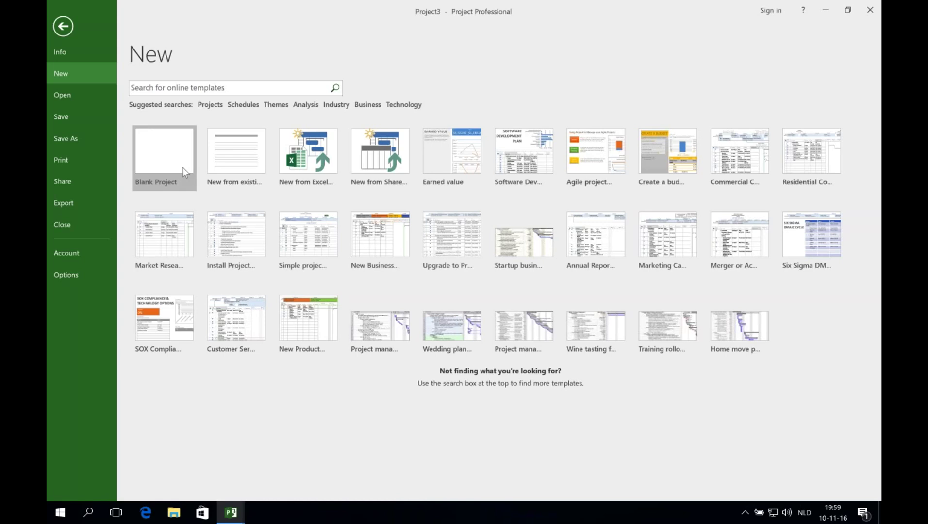
pyautogui.hotkey('ctrl', 'Left')
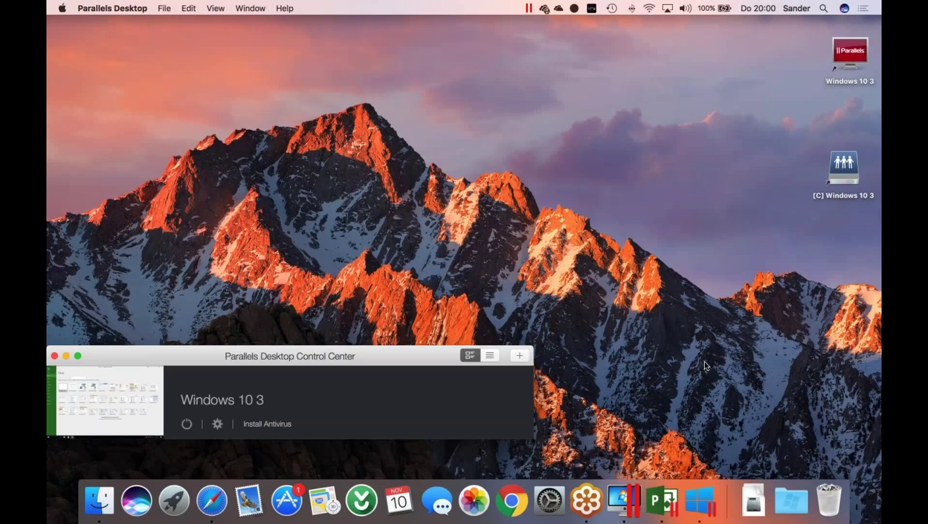
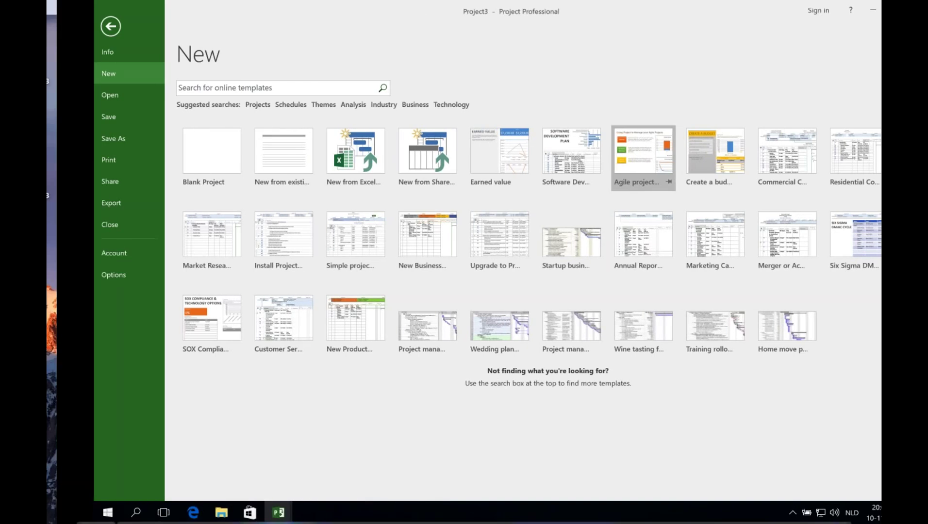
pyautogui.hotkey('ctrl', 'Left')
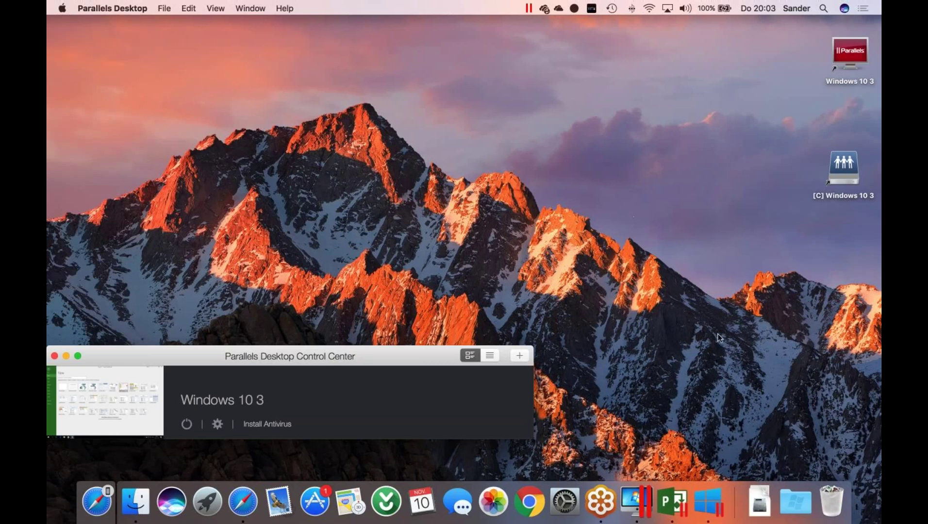
pyautogui.hotkey('ctrl', 'Right')
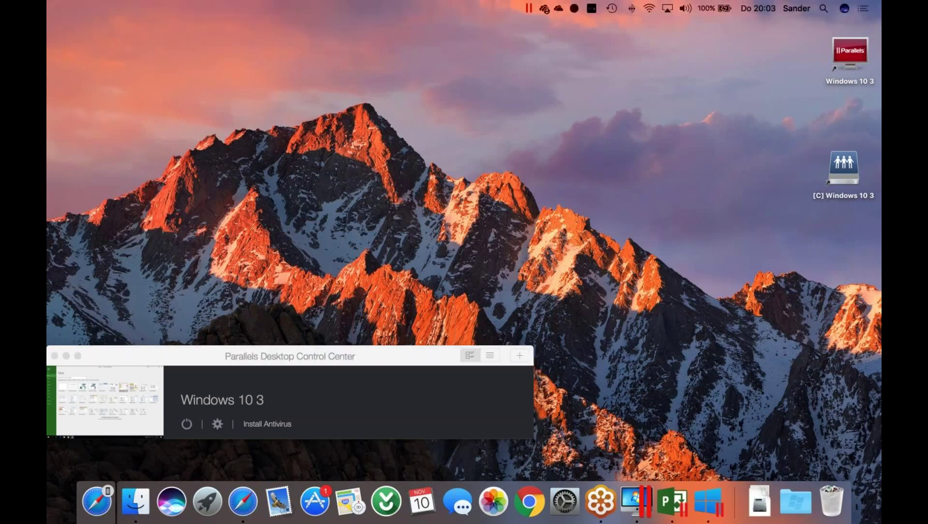